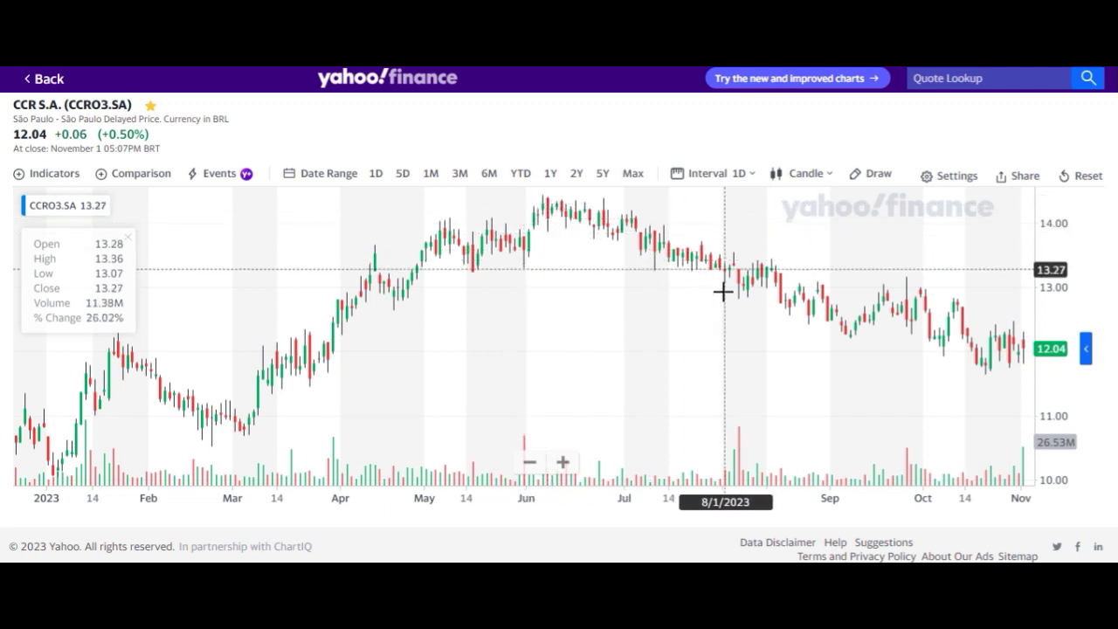
Extend the CCRO3.SA chart back over earlier years and set its interval to 1 week
{"action": "scroll", "coordinate": [579, 295], "scroll_direction": "down", "scroll_amount": 8}
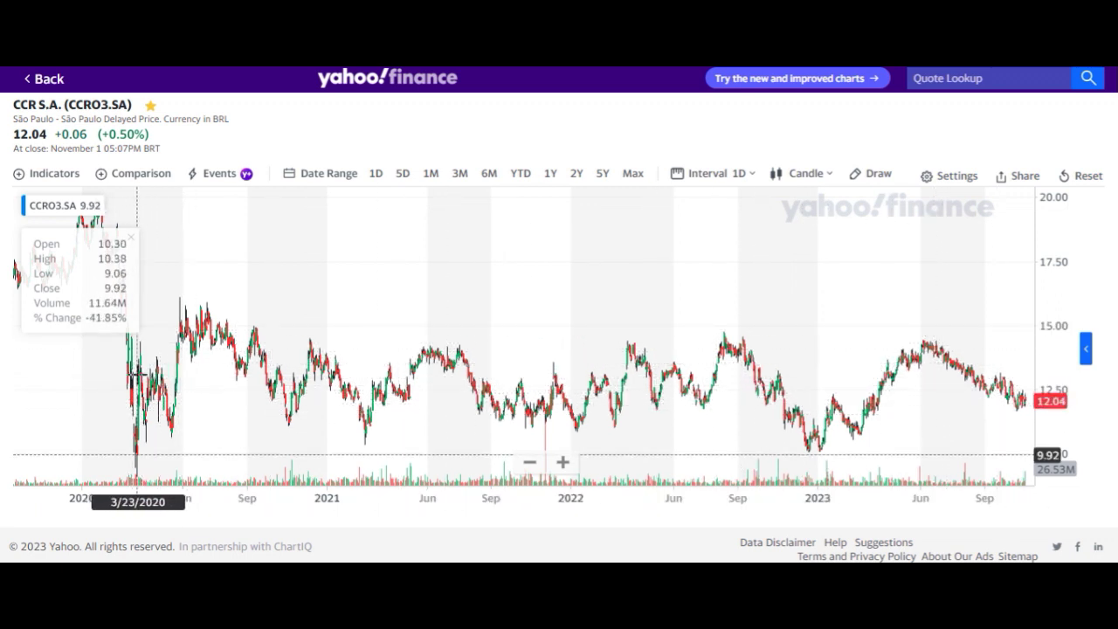
{"action": "scroll", "coordinate": [157, 367], "scroll_direction": "down", "scroll_amount": 3}
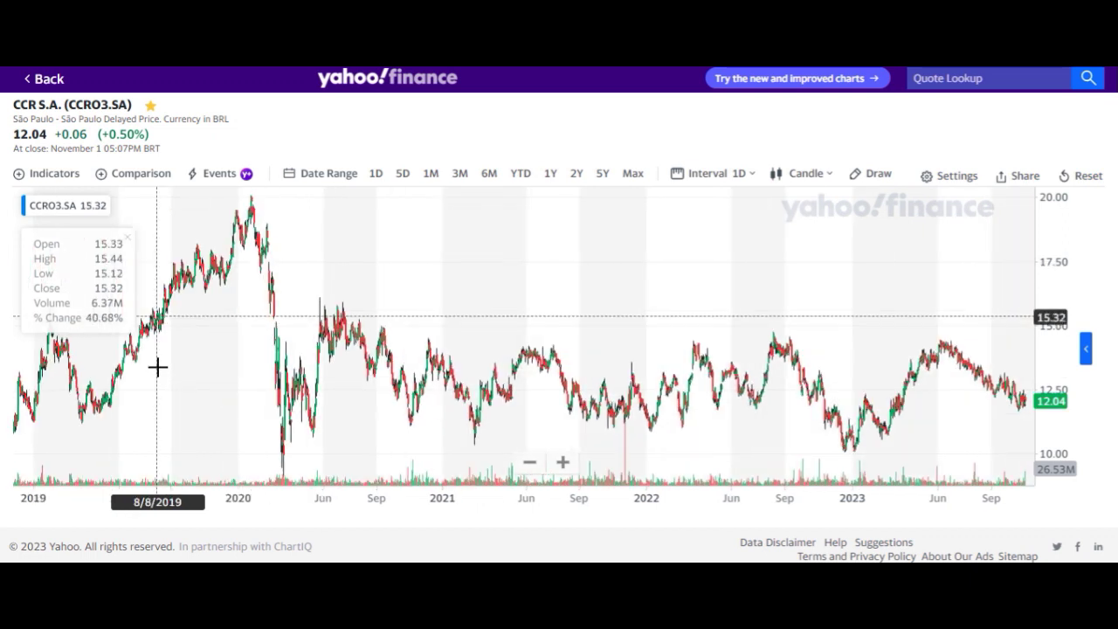
{"action": "left_click", "coordinate": [731, 179]}
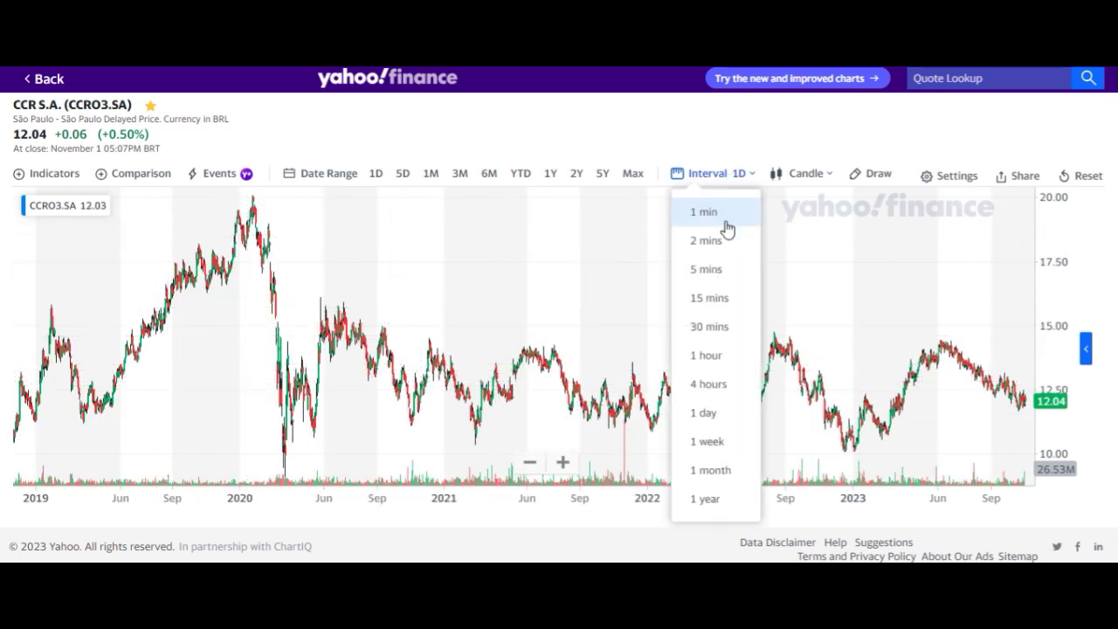
{"action": "left_click", "coordinate": [734, 439]}
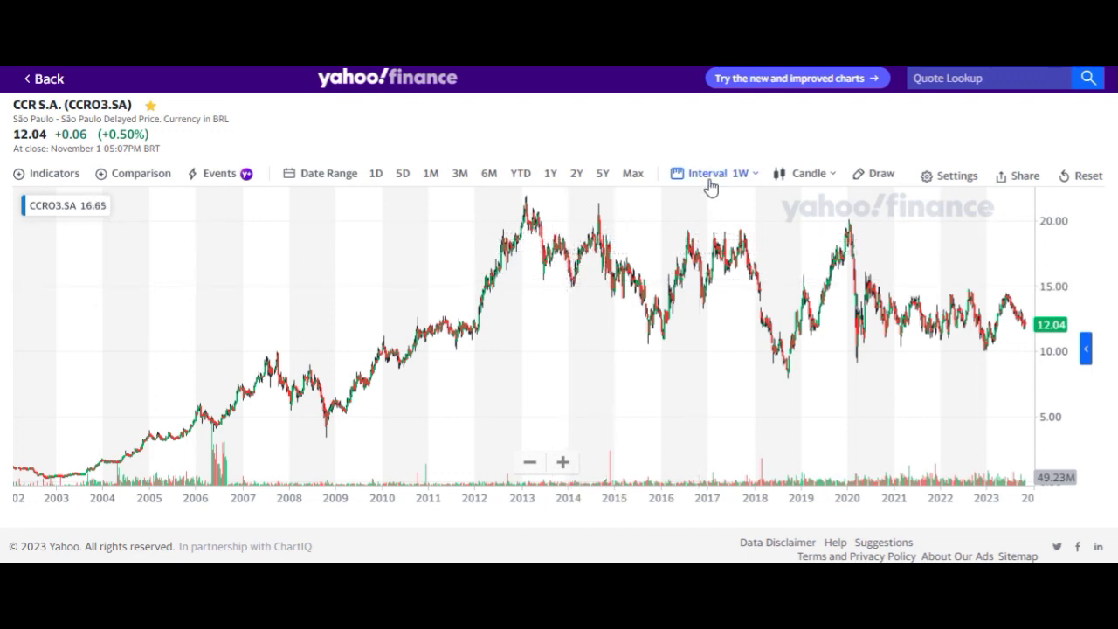
Narrow the CCRO3.SA price history to about 2011 through 2023 and set the interval to 1 month
{"action": "scroll", "coordinate": [530, 244], "scroll_direction": "up", "scroll_amount": 5}
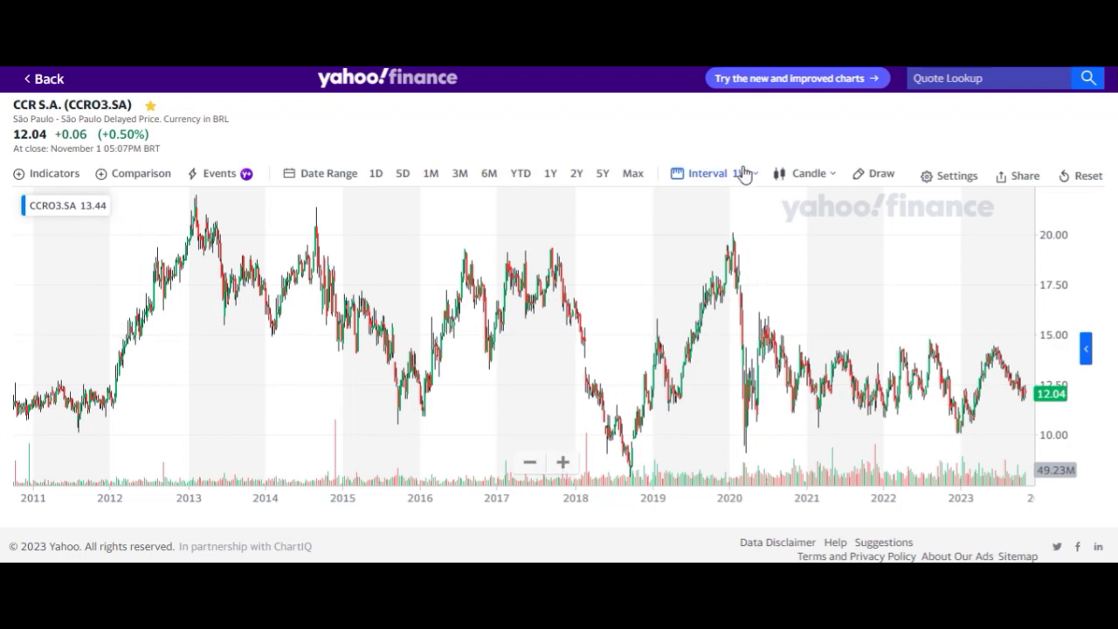
{"action": "left_click", "coordinate": [711, 178]}
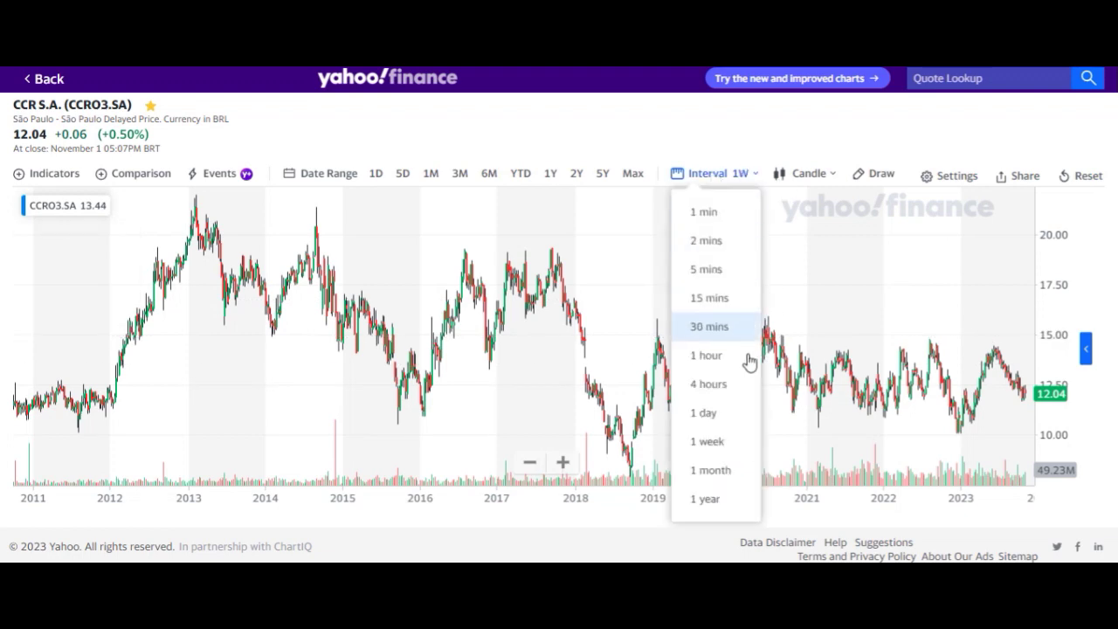
{"action": "left_click", "coordinate": [715, 470]}
{"action": "scroll", "coordinate": [524, 349], "scroll_direction": "up", "scroll_amount": 5}
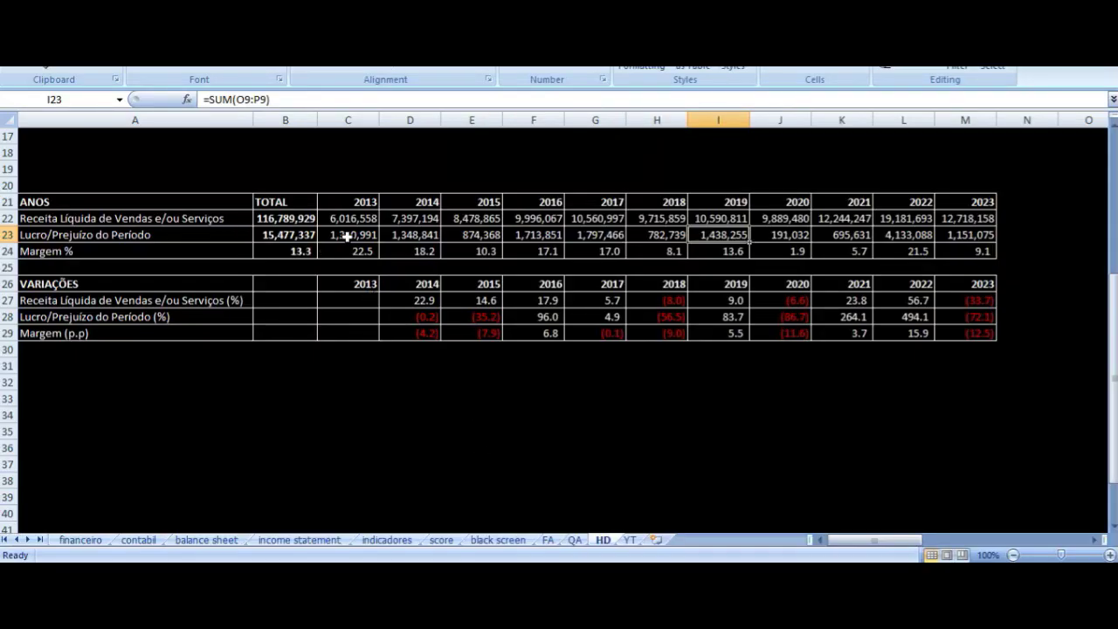
Switch to the Excel workbook's HD sheet and examine the 2013 net revenue and profit beside their totals
{"action": "left_click", "coordinate": [348, 219]}
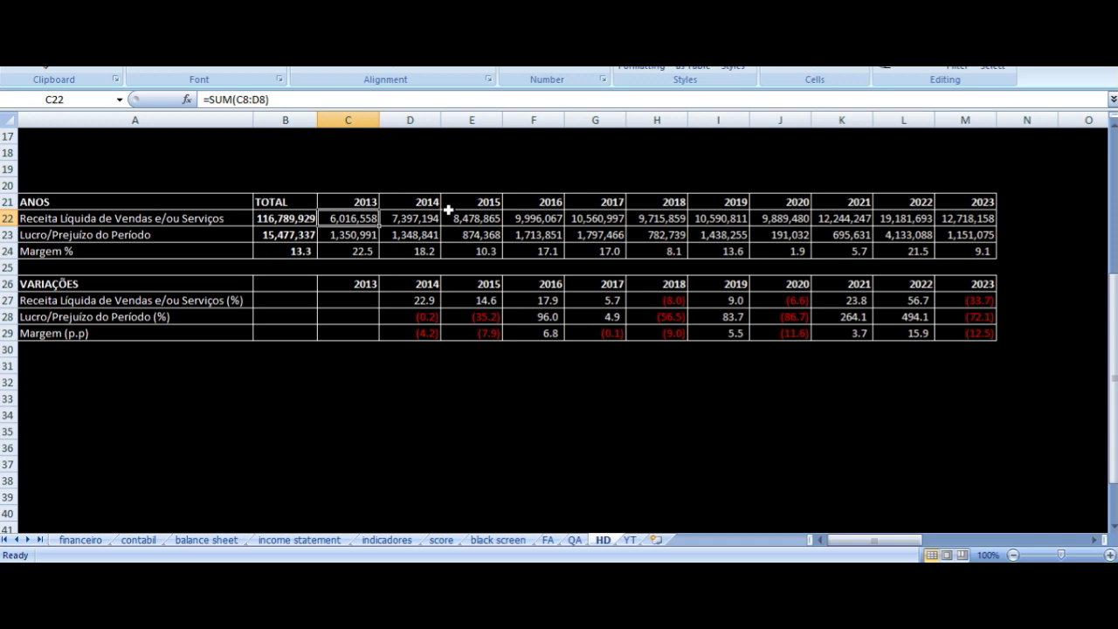
{"action": "key", "text": "Left"}
{"action": "key", "text": "Left"}
{"action": "key", "text": "Right"}
{"action": "key", "text": "Right"}
{"action": "key", "text": "Left"}
{"action": "key", "text": "Down"}
{"action": "key", "text": "Left"}
{"action": "key", "text": "Right"}
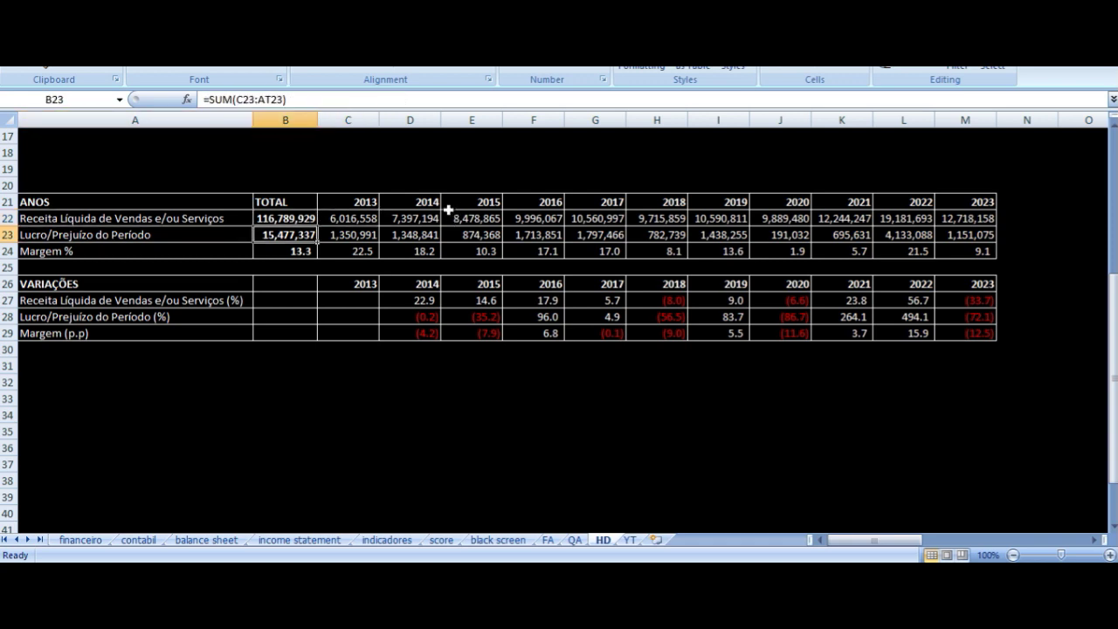
{"action": "key", "text": "Right"}
{"action": "key", "text": "Right"}
{"action": "key", "text": "Left"}
{"action": "key", "text": "Left"}
{"action": "key", "text": "Left"}
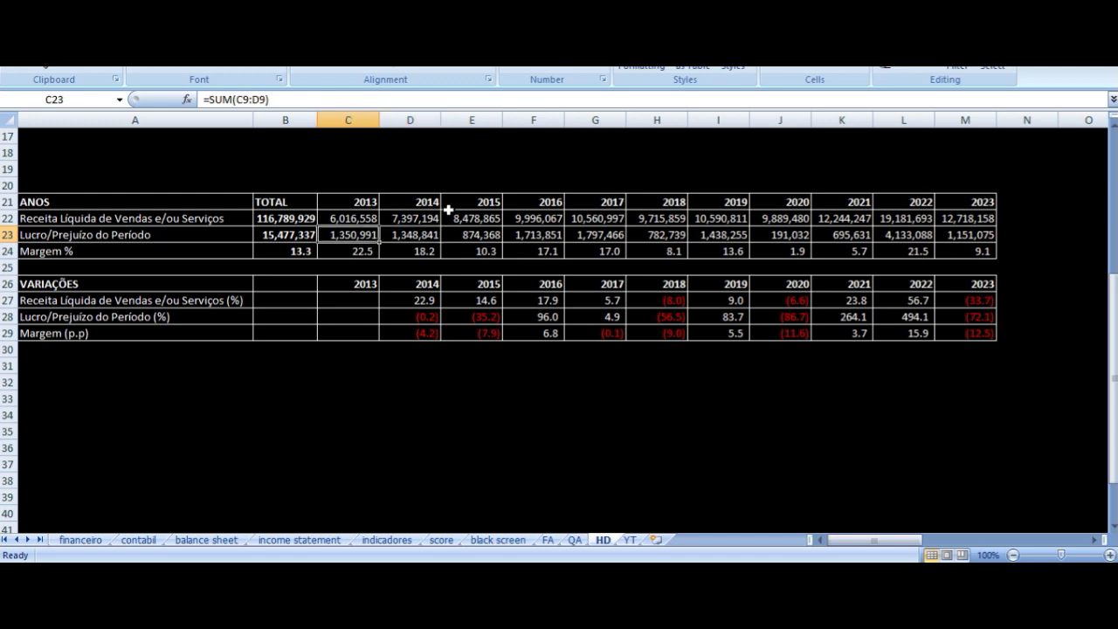
{"action": "key", "text": "Right"}
{"action": "key", "text": "Down"}
{"action": "key", "text": "Up"}
{"action": "key", "text": "Right"}
Examine the 2013 margin percentage beside the total margin in the yearly table
{"action": "key", "text": "Down"}
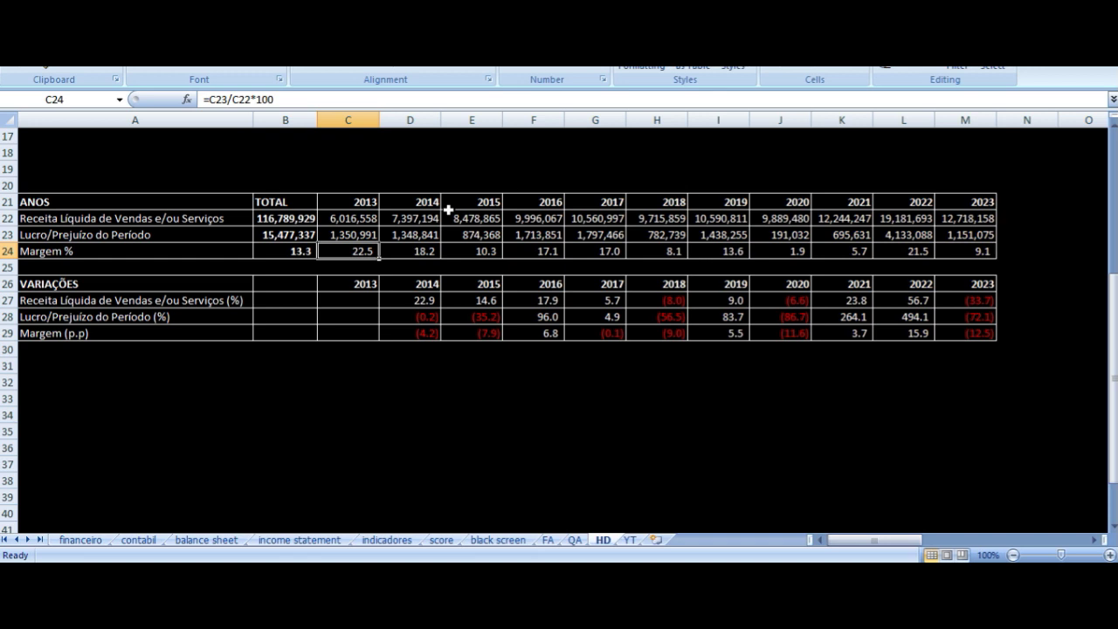
{"action": "key", "text": "Left"}
{"action": "key", "text": "Left"}
{"action": "key", "text": "Right"}
{"action": "key", "text": "Right"}
{"action": "key", "text": "Left"}
{"action": "key", "text": "Left"}
{"action": "key", "text": "Right"}
{"action": "key", "text": "Right"}
Review the 2013 net revenue and profit again, reading each row across from its label and total
{"action": "key", "text": "Up"}
{"action": "key", "text": "Up"}
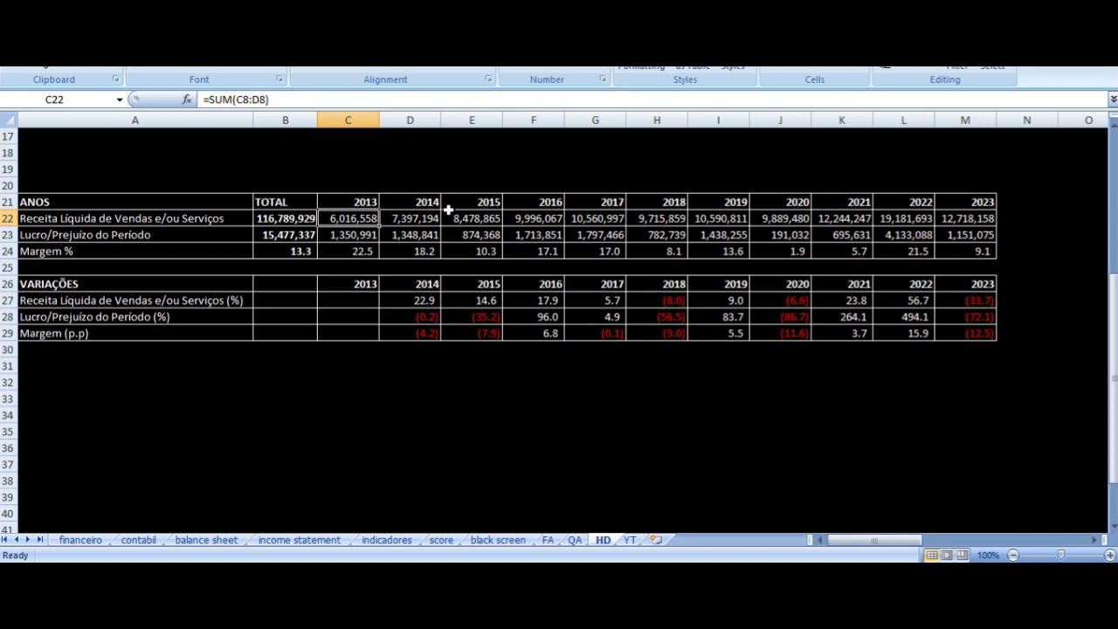
{"action": "key", "text": "Left"}
{"action": "key", "text": "Left"}
{"action": "key", "text": "Right"}
{"action": "key", "text": "Right"}
{"action": "key", "text": "Down"}
{"action": "key", "text": "Left"}
{"action": "key", "text": "Left"}
{"action": "key", "text": "Right"}
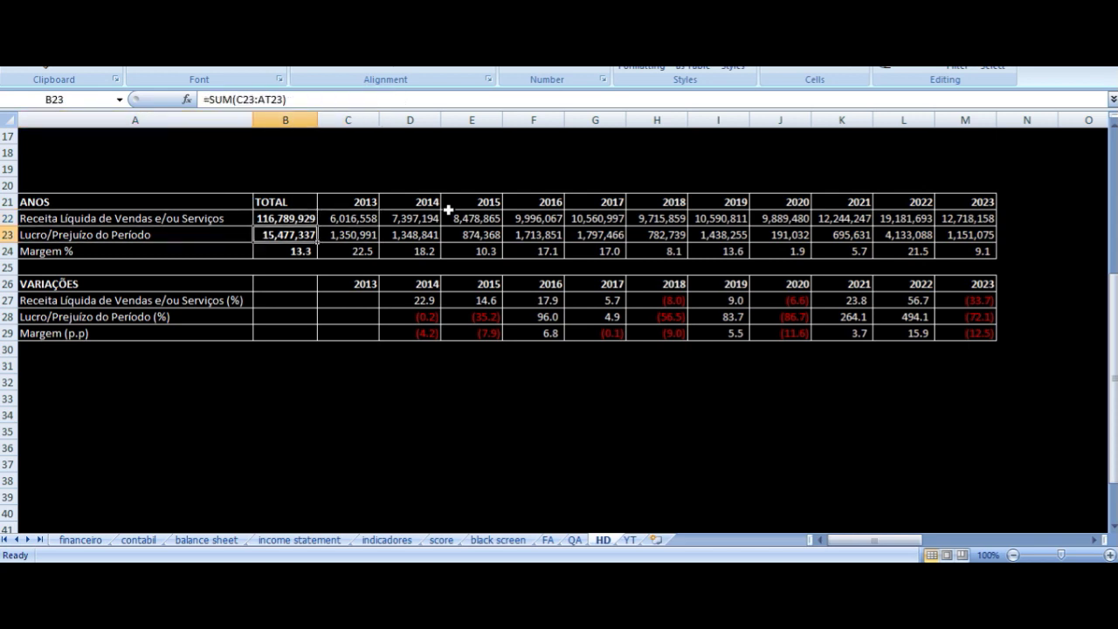
{"action": "key", "text": "Right"}
{"action": "key", "text": "Up"}
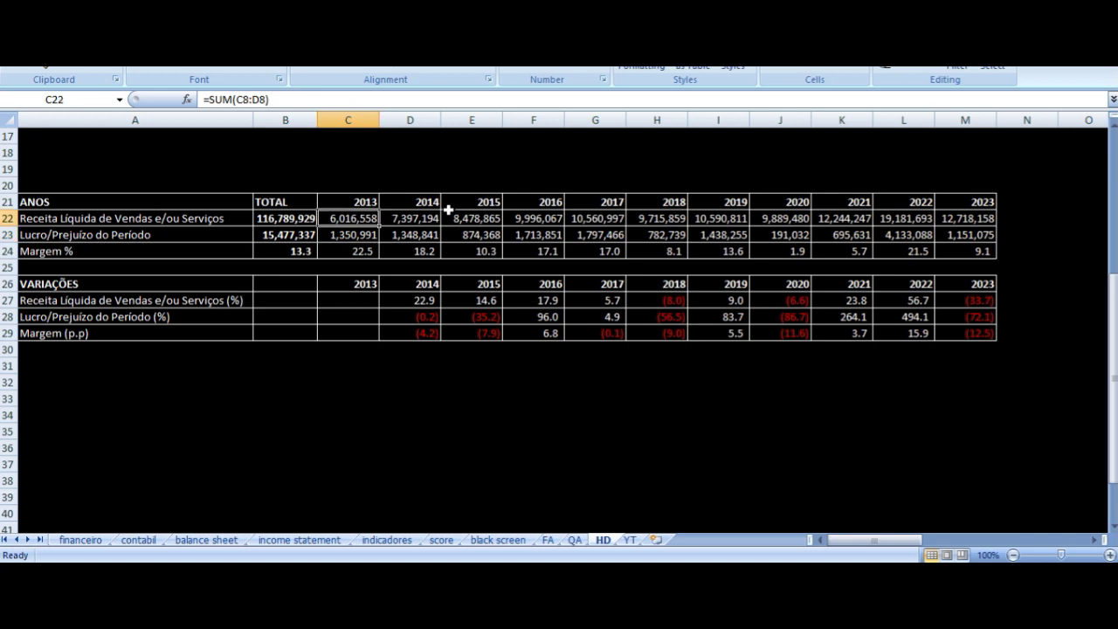
Compare 2014 with 2013 in the net revenue, profit and margin rows
{"action": "key", "text": "Right"}
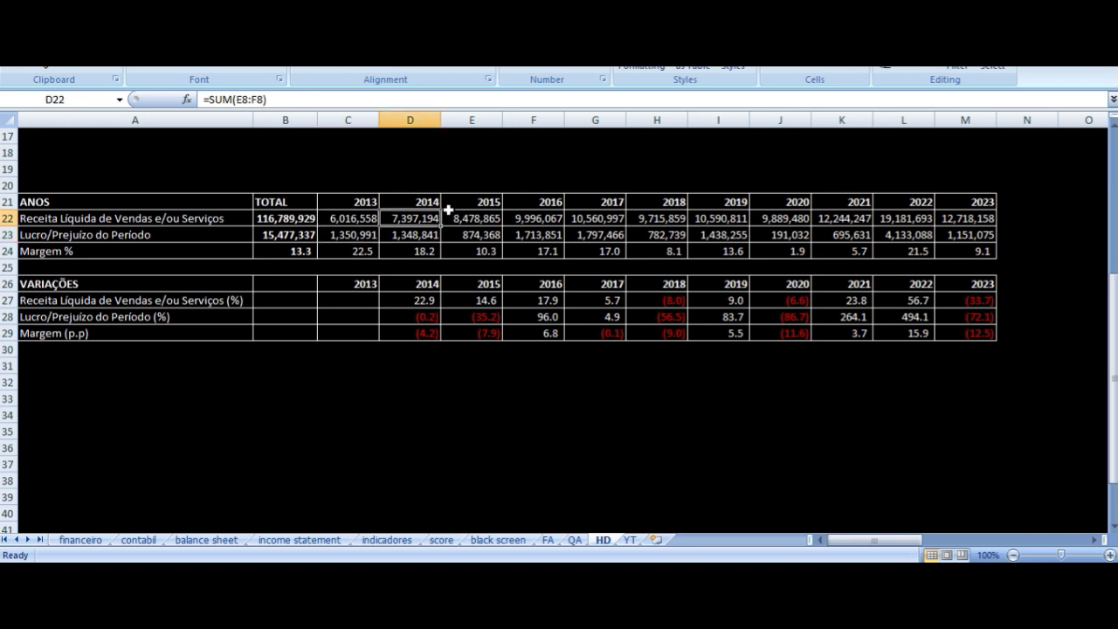
{"action": "key", "text": "Left"}
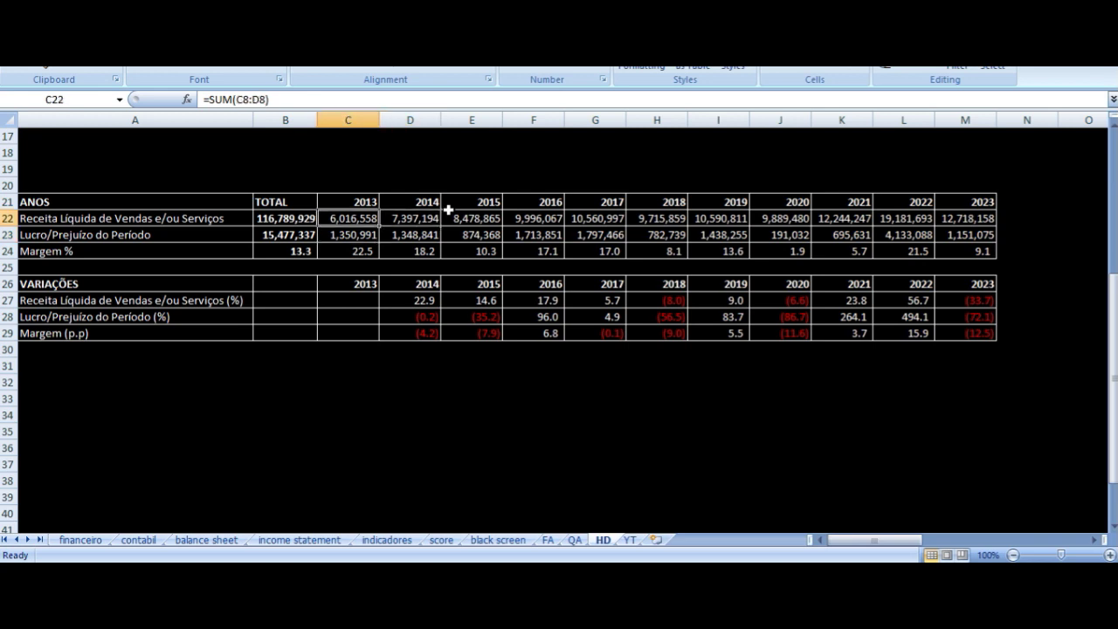
{"action": "key", "text": "Right"}
{"action": "key", "text": "Down"}
{"action": "key", "text": "Left"}
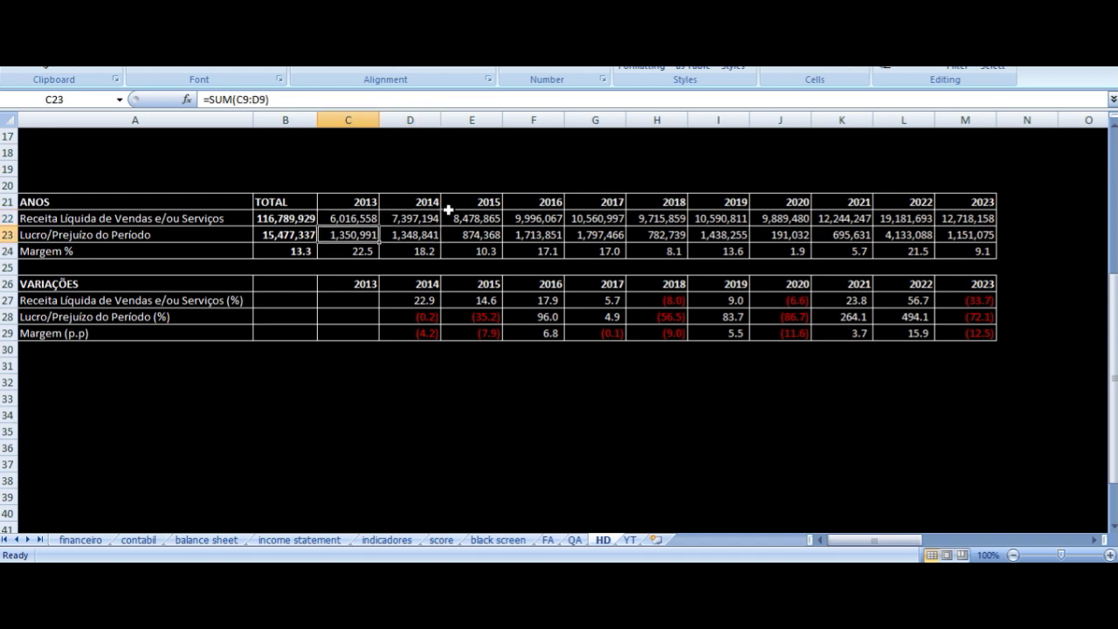
{"action": "key", "text": "Down"}
{"action": "key", "text": "Right"}
{"action": "key", "text": "Left"}
{"action": "key", "text": "Up"}
{"action": "key", "text": "Up"}
{"action": "key", "text": "Right"}
Examine the 2014 and 2015 columns from revenue to margin and compare the two years' margins
{"action": "key", "text": "Up"}
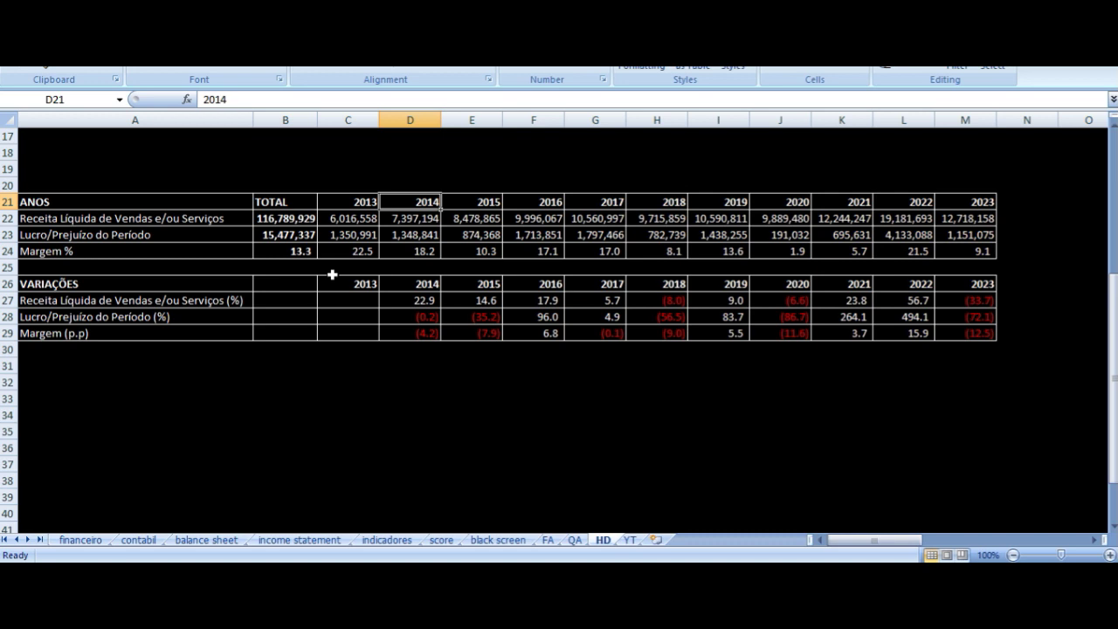
{"action": "key", "text": "Down"}
{"action": "key", "text": "Down"}
{"action": "key", "text": "Down"}
{"action": "key", "text": "Up"}
{"action": "key", "text": "Up"}
{"action": "key", "text": "Up"}
{"action": "key", "text": "Right"}
{"action": "key", "text": "Down"}
{"action": "key", "text": "Down"}
{"action": "key", "text": "Down"}
{"action": "key", "text": "Left"}
{"action": "key", "text": "Right"}
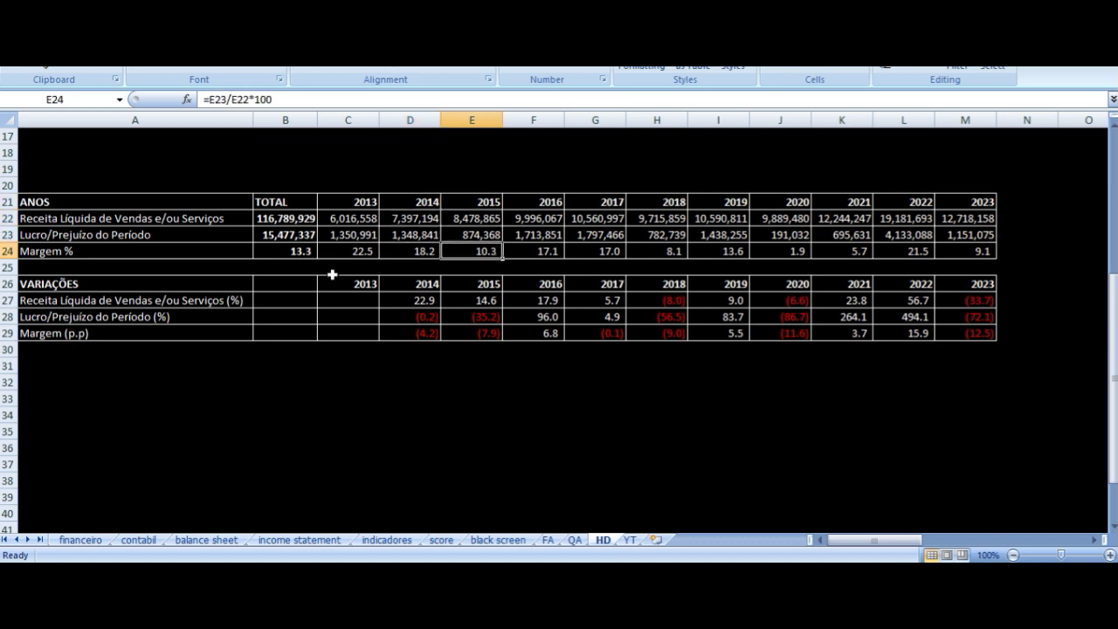
{"action": "key", "text": "Left"}
{"action": "key", "text": "Right"}
Examine the 2016 revenue, profit and margin, comparing them with 2015
{"action": "key", "text": "Right"}
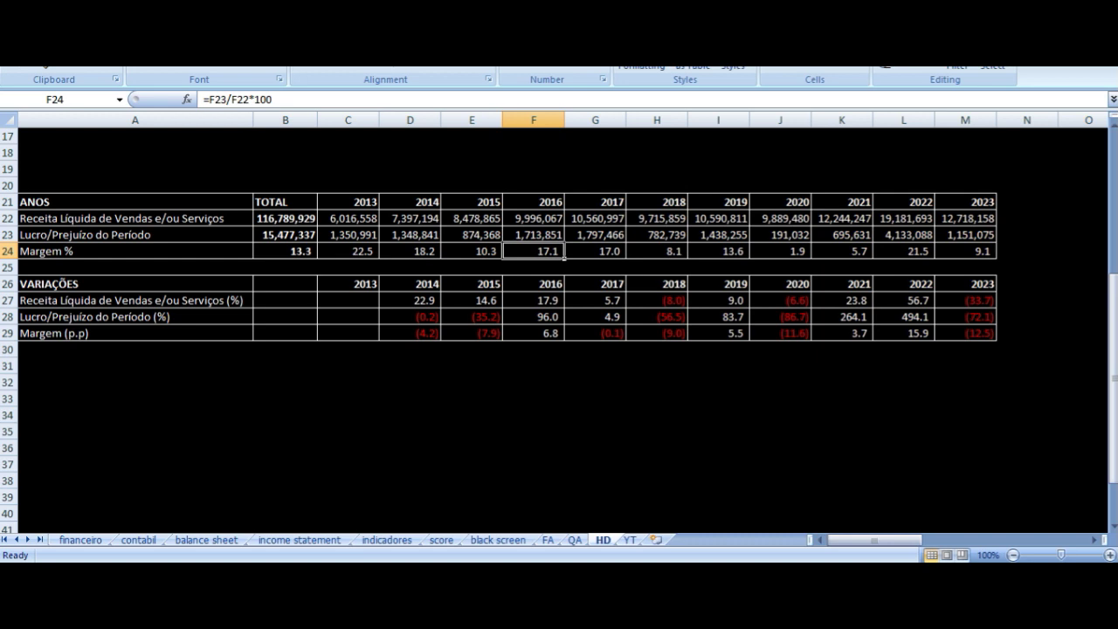
{"action": "key", "text": "Up"}
{"action": "key", "text": "Up"}
{"action": "key", "text": "Up"}
{"action": "key", "text": "Down"}
{"action": "key", "text": "Left"}
{"action": "key", "text": "Right"}
{"action": "key", "text": "Down"}
{"action": "key", "text": "Down"}
{"action": "key", "text": "Up"}
{"action": "key", "text": "Up"}
{"action": "key", "text": "Up"}
Examine the 2017 revenue, profit and margin, comparing the margin with 2016
{"action": "key", "text": "Right"}
{"action": "key", "text": "Down"}
{"action": "key", "text": "Down"}
{"action": "key", "text": "Down"}
{"action": "key", "text": "Down"}
{"action": "key", "text": "Up"}
{"action": "key", "text": "Left"}
{"action": "key", "text": "Right"}
{"action": "key", "text": "Left"}
{"action": "key", "text": "Right"}
Check the 2017 entries of the variations table against the 2017 figures in the yearly table
{"action": "key", "text": "Down"}
{"action": "key", "text": "Down"}
{"action": "key", "text": "Down"}
{"action": "key", "text": "Down"}
{"action": "key", "text": "Down"}
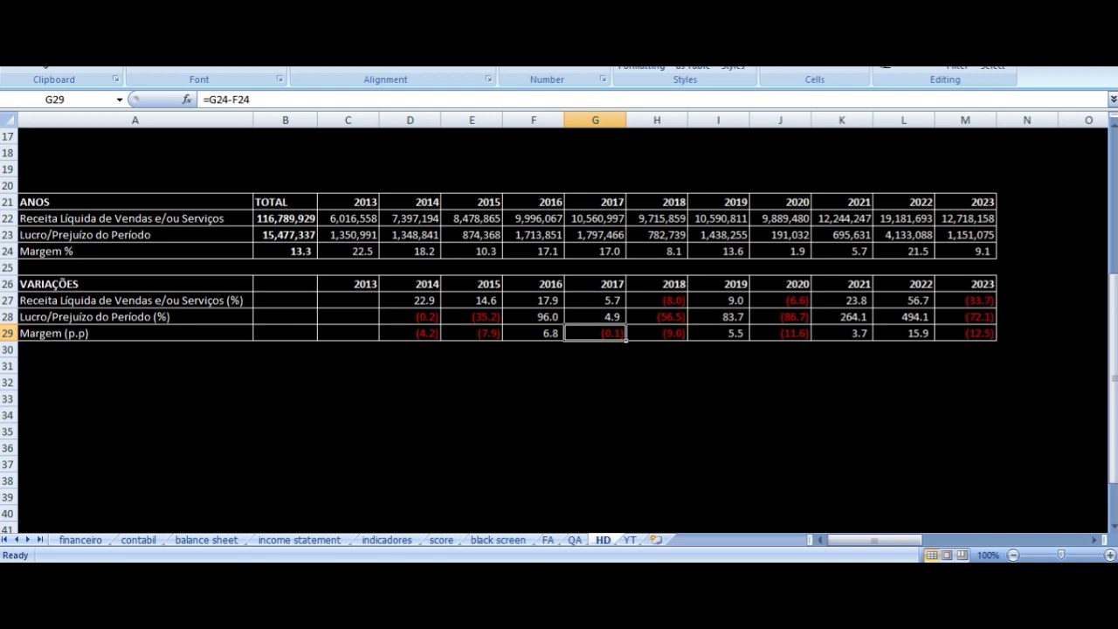
{"action": "key", "text": "Up"}
{"action": "key", "text": "Up"}
{"action": "key", "text": "Up"}
{"action": "key", "text": "Up"}
{"action": "key", "text": "Up"}
{"action": "key", "text": "Down"}
{"action": "key", "text": "Down"}
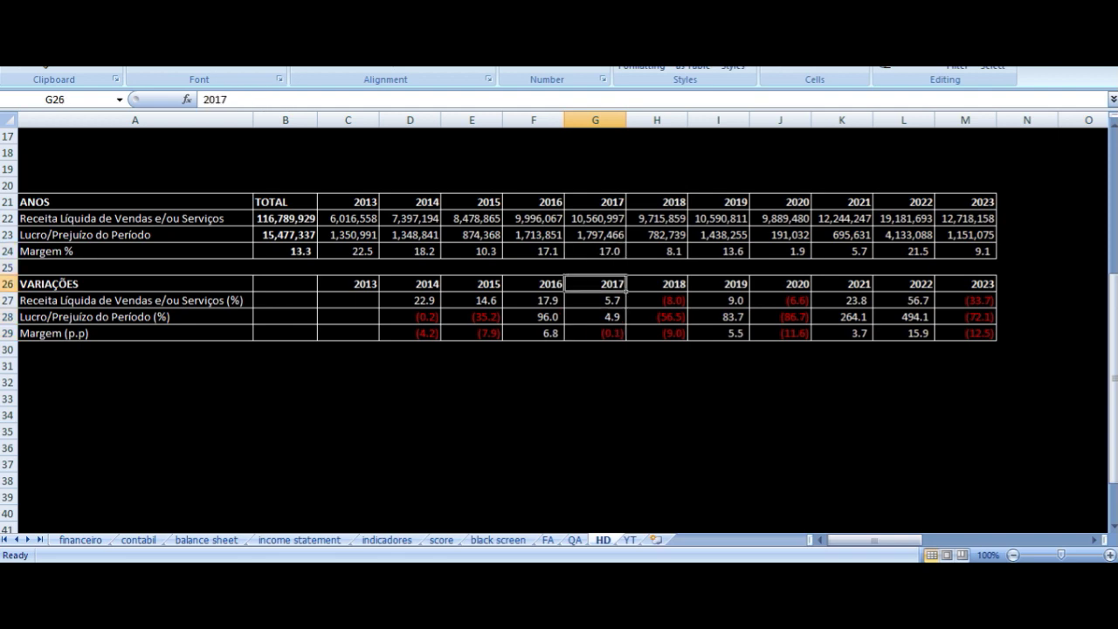
Examine the revenue, profit and margin variations for 2014 through 2016
{"action": "key", "text": "Left"}
{"action": "key", "text": "Left"}
{"action": "key", "text": "Left"}
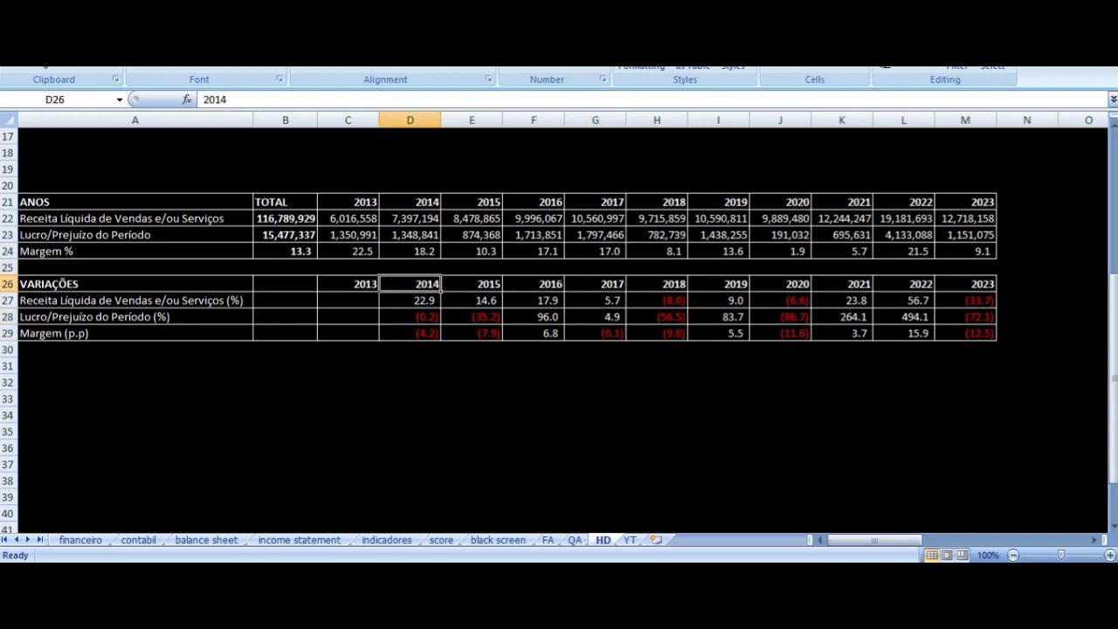
{"action": "key", "text": "Down"}
{"action": "key", "text": "Down"}
{"action": "key", "text": "Right"}
{"action": "key", "text": "Right"}
{"action": "key", "text": "Down"}
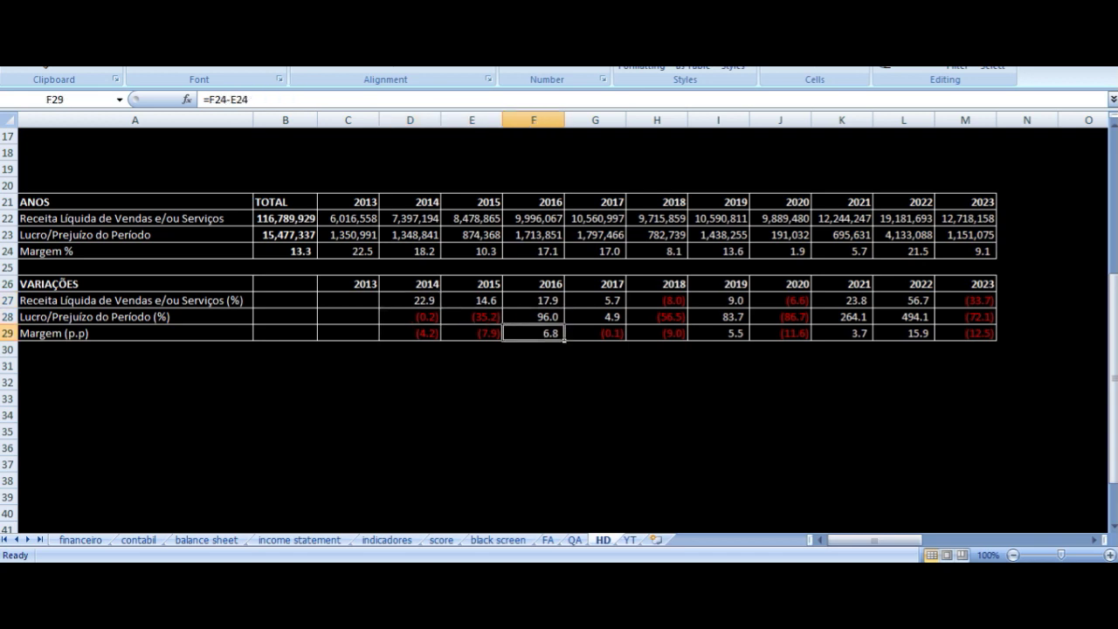
Compare the 2017 profit with 2016 and check its percentage variation in the variations table
{"action": "key", "text": "Right"}
{"action": "key", "text": "Up"}
{"action": "key", "text": "Up"}
{"action": "key", "text": "Up"}
{"action": "key", "text": "Up"}
{"action": "key", "text": "Up"}
{"action": "key", "text": "Up"}
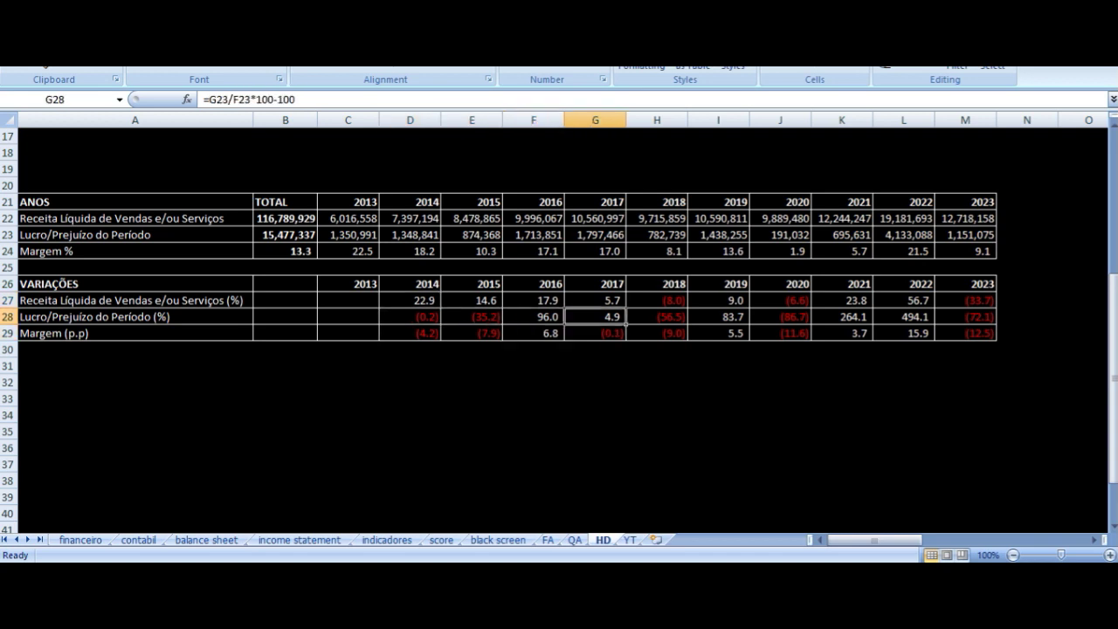
{"action": "key", "text": "Down"}
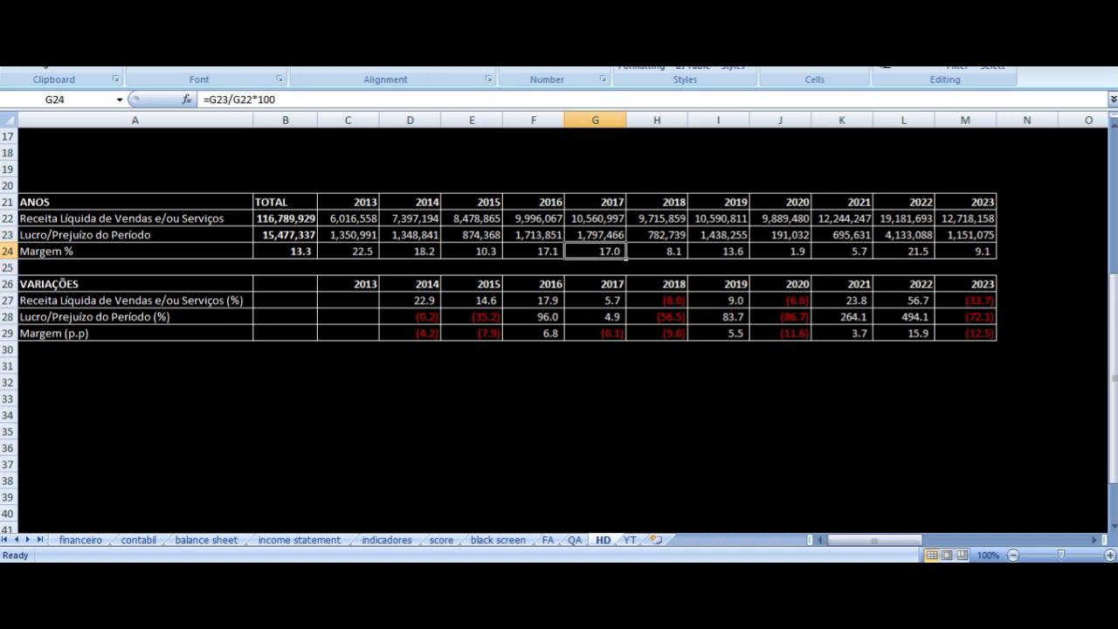
{"action": "key", "text": "Up"}
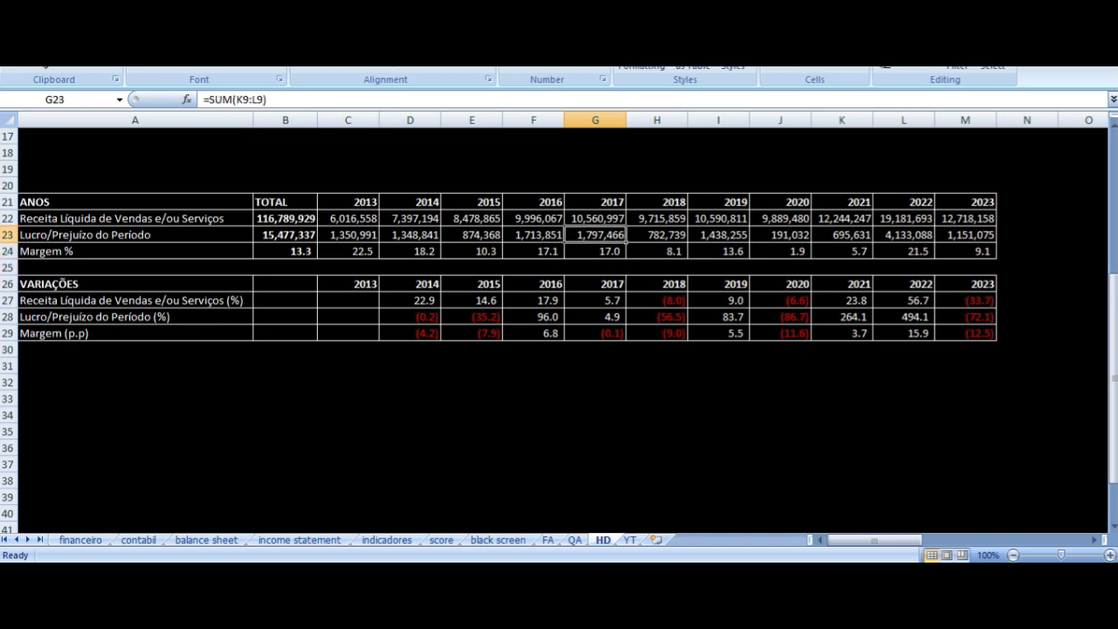
{"action": "key", "text": "Left"}
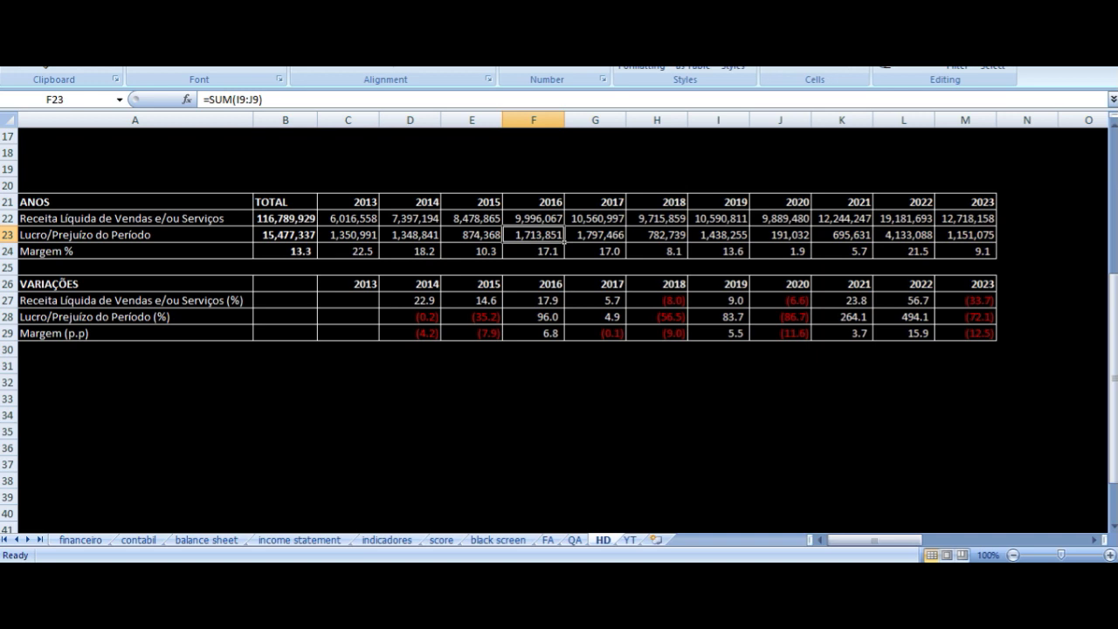
{"action": "key", "text": "Right"}
{"action": "key", "text": "Down"}
{"action": "key", "text": "Down"}
{"action": "key", "text": "Down"}
{"action": "key", "text": "Down"}
{"action": "key", "text": "Down"}
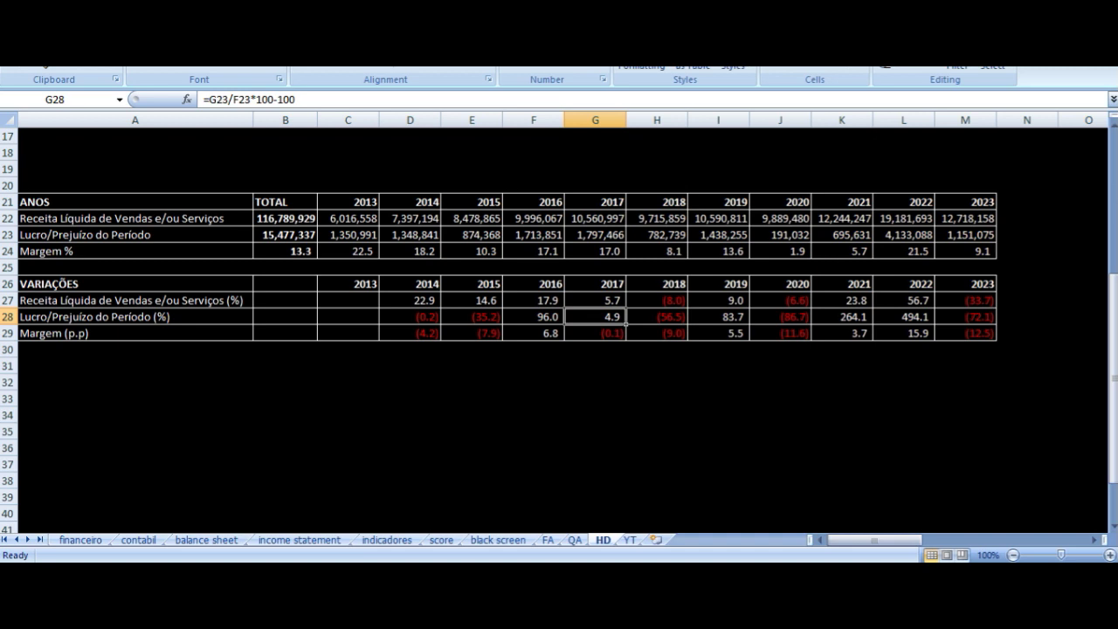
{"action": "key", "text": "Up"}
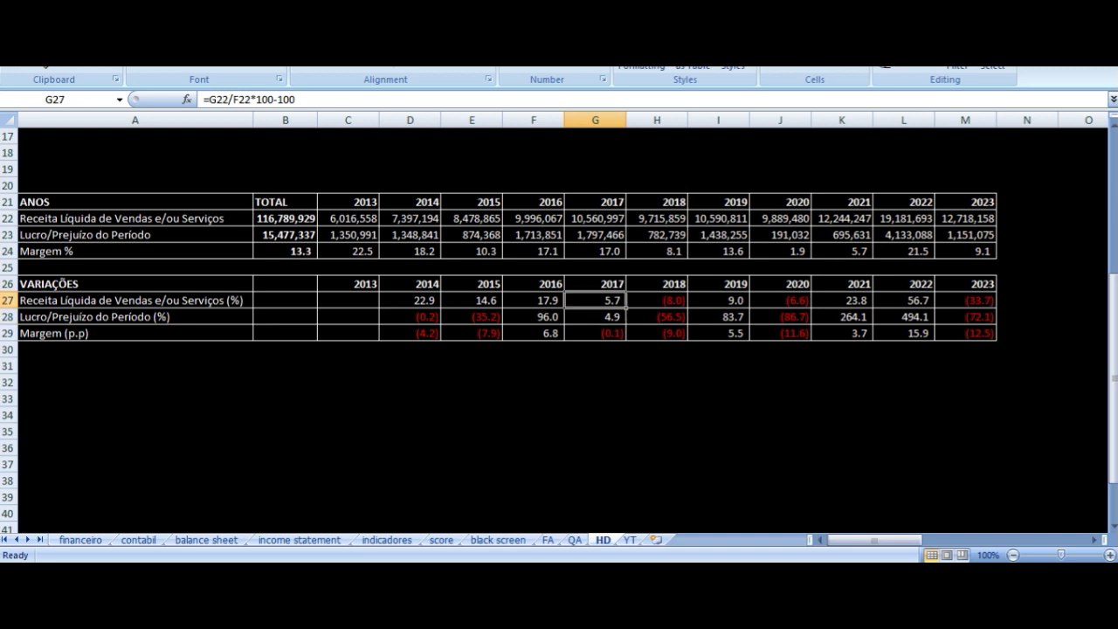
Compare the 2017 revenue variation with 2016 and return to the 2017 revenue figure
{"action": "key", "text": "Left"}
{"action": "key", "text": "Right"}
{"action": "key", "text": "Up"}
{"action": "key", "text": "Up"}
{"action": "key", "text": "Up"}
{"action": "key", "text": "Up"}
{"action": "key", "text": "Up"}
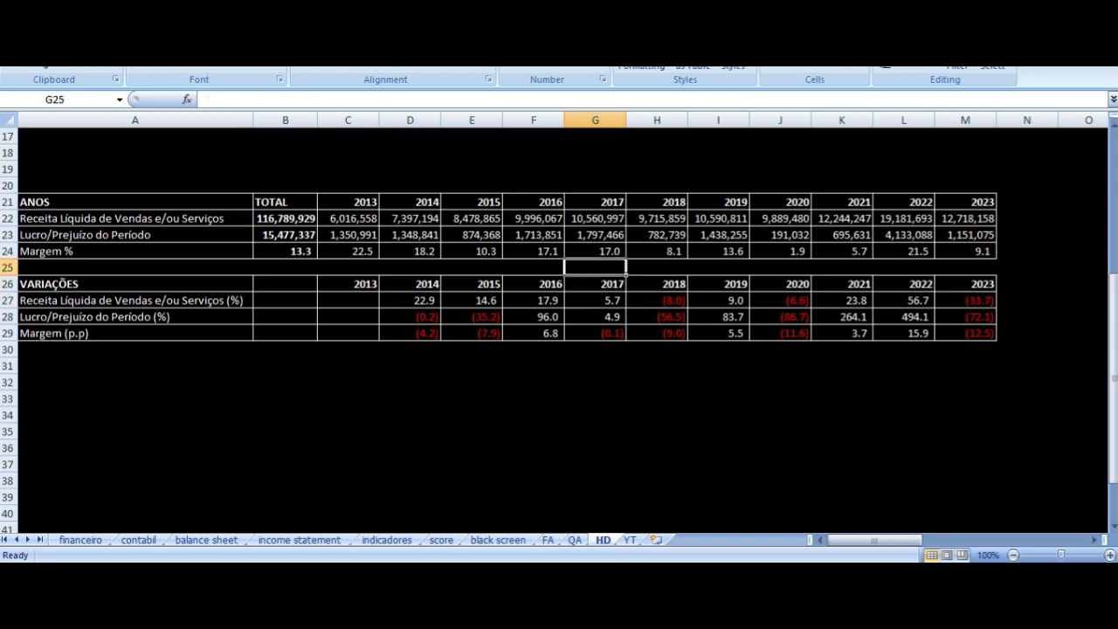
Compare the 2016 and 2017 yearly figures, check the 2017 share prices on the Yahoo Finance chart, and return to the Excel workbook
{"action": "key", "text": "Down"}
{"action": "key", "text": "Down"}
{"action": "key", "text": "Left"}
{"action": "key", "text": "Right"}
{"action": "key", "text": "Left"}
{"action": "key", "text": "Up"}
{"action": "key", "text": "Up"}
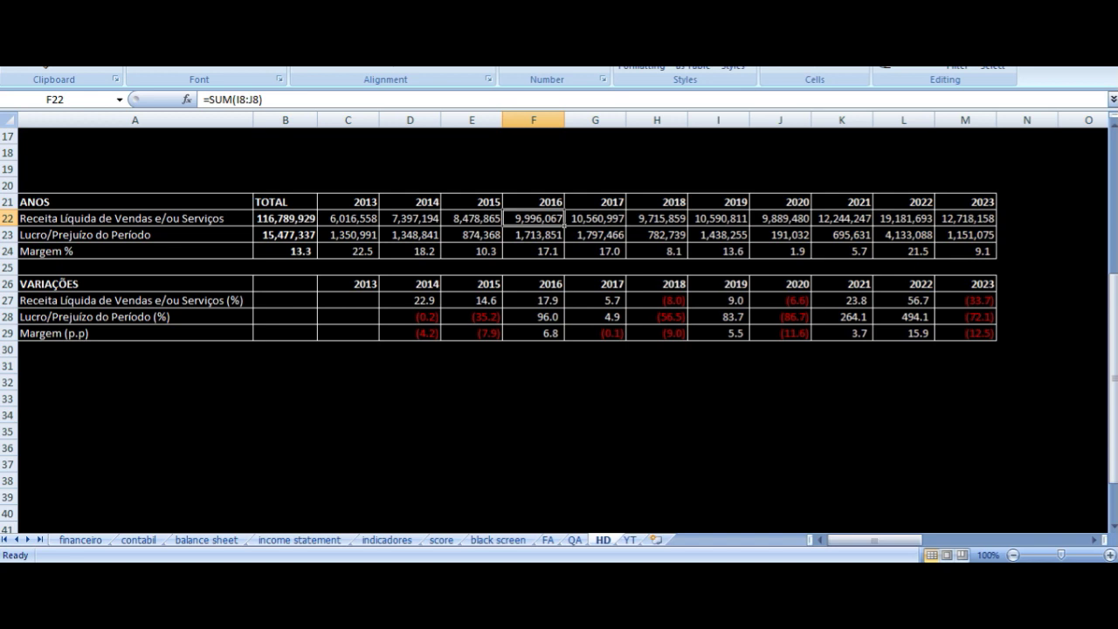
{"action": "key", "text": "Down"}
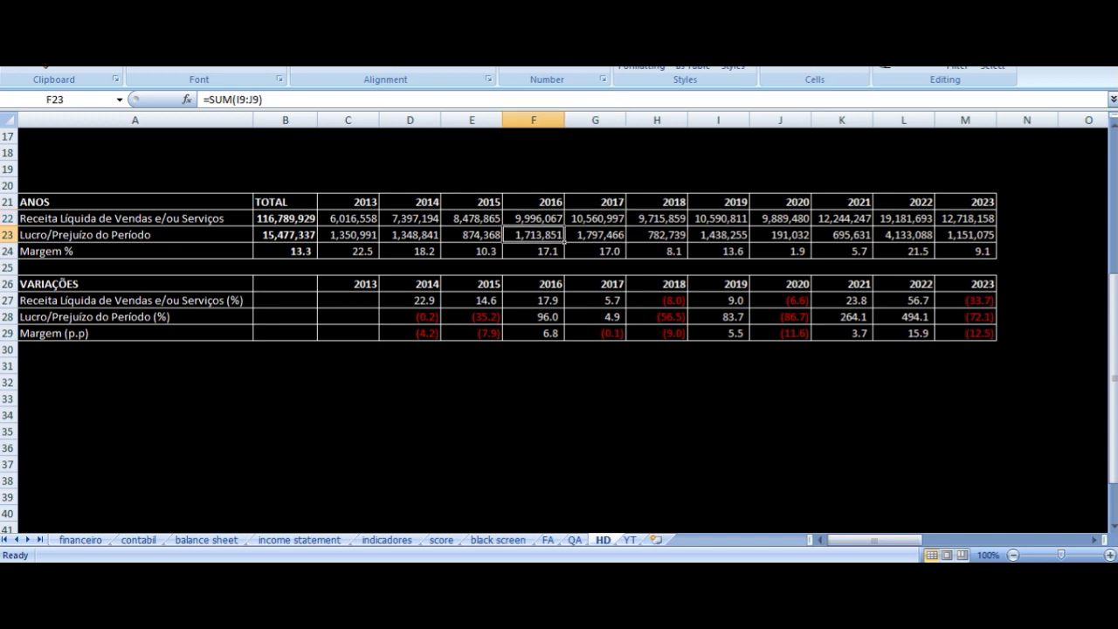
{"action": "key", "text": "Down"}
{"action": "key", "text": "Right"}
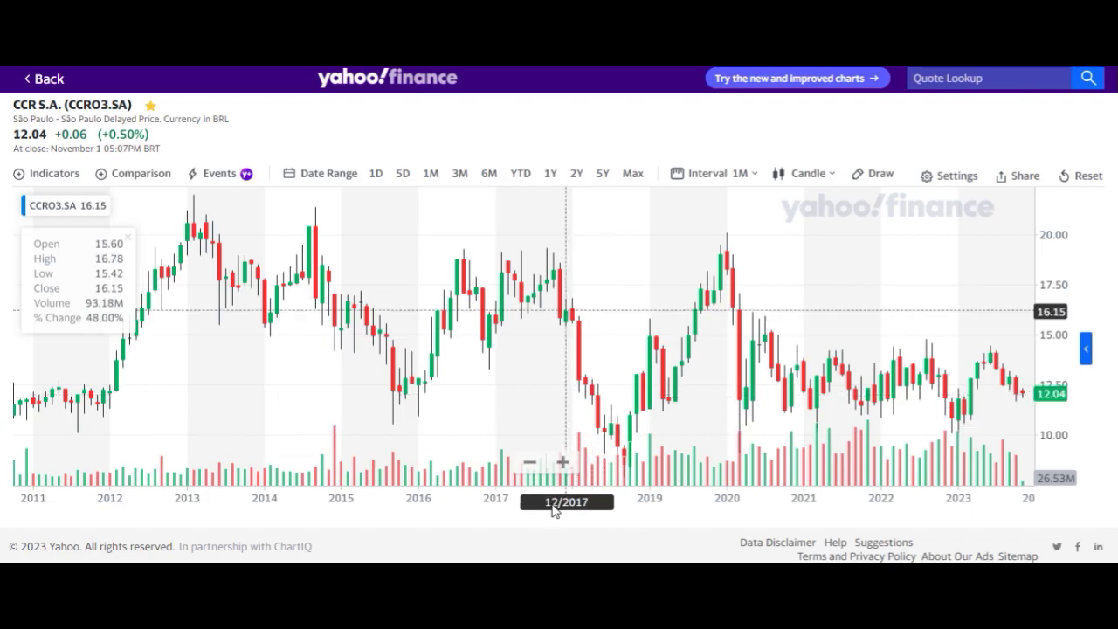
{"action": "key", "text": "alt+Tab"}
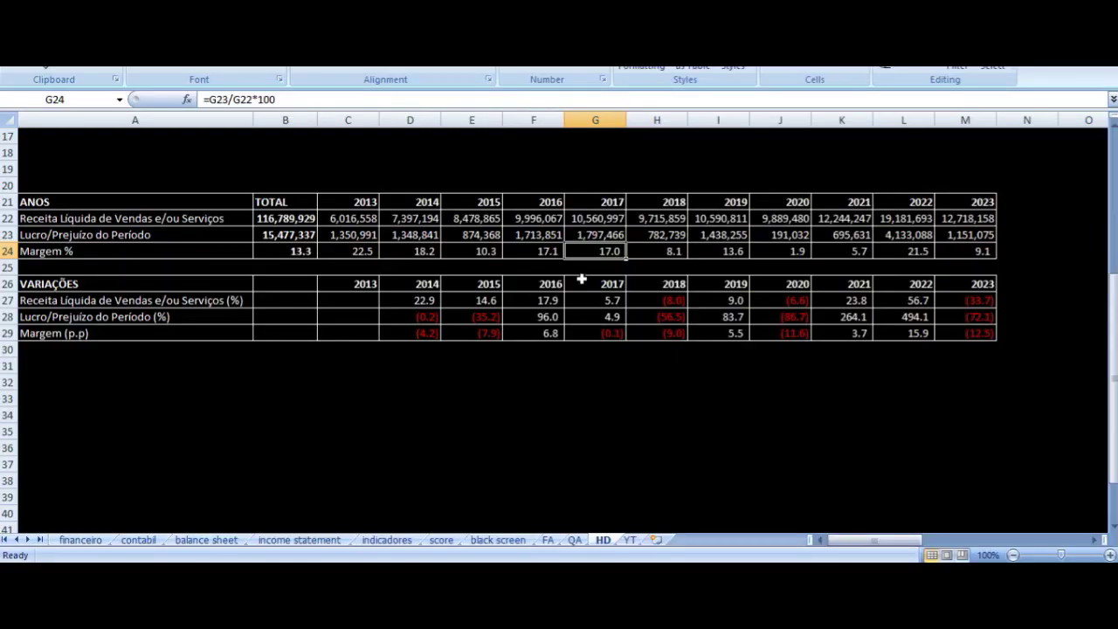
Compare the 2018 net revenue with the 2017 net revenue in the yearly table
{"action": "key", "text": "Right"}
{"action": "key", "text": "Up"}
{"action": "key", "text": "Up"}
{"action": "key", "text": "Left"}
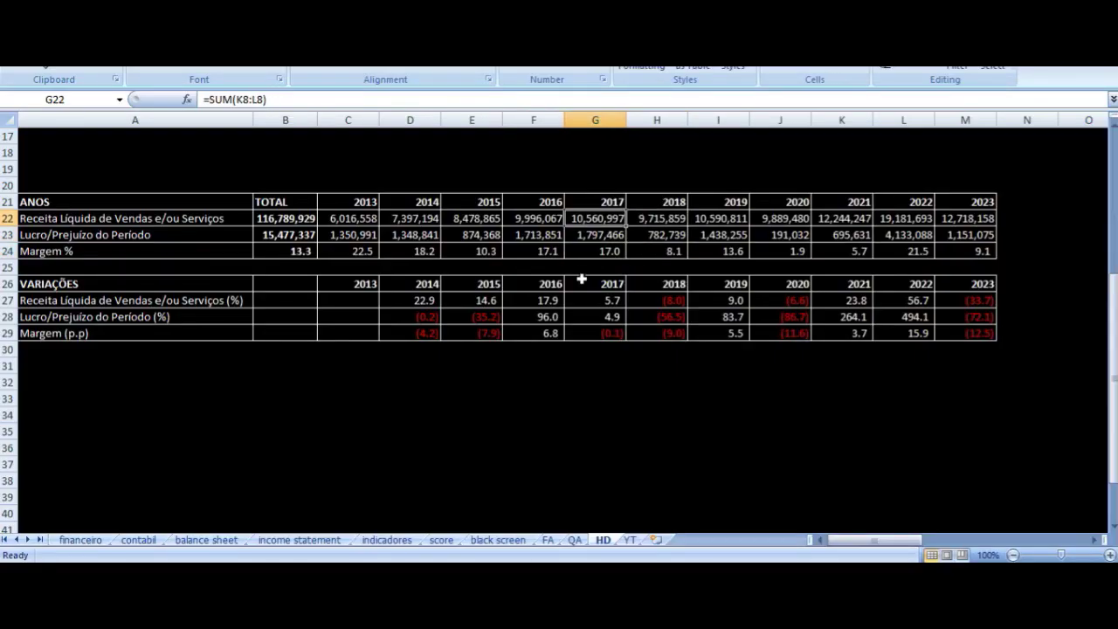
{"action": "key", "text": "Right"}
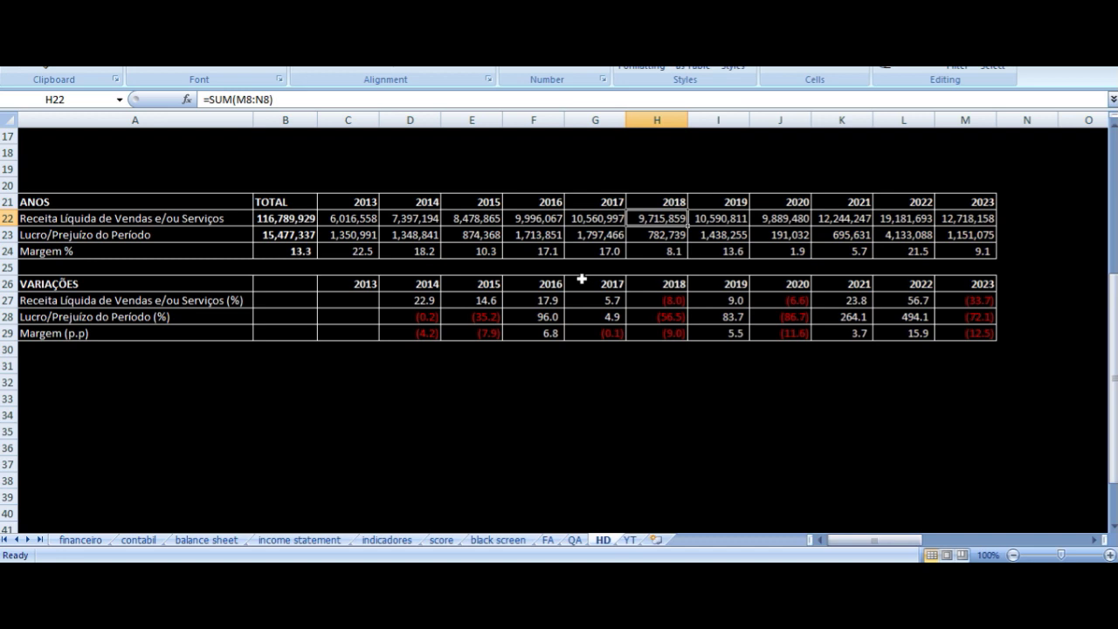
Compare the 2018 profit with the 2017 profit in the yearly table
{"action": "key", "text": "Left"}
{"action": "key", "text": "Down"}
{"action": "key", "text": "Left"}
{"action": "key", "text": "Right"}
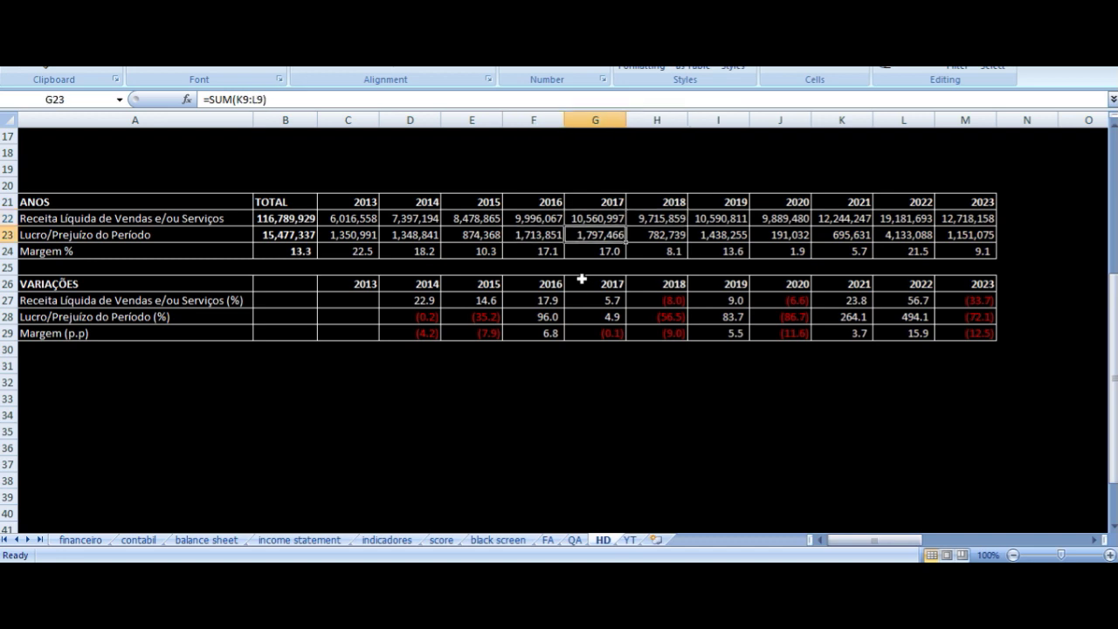
{"action": "key", "text": "Right"}
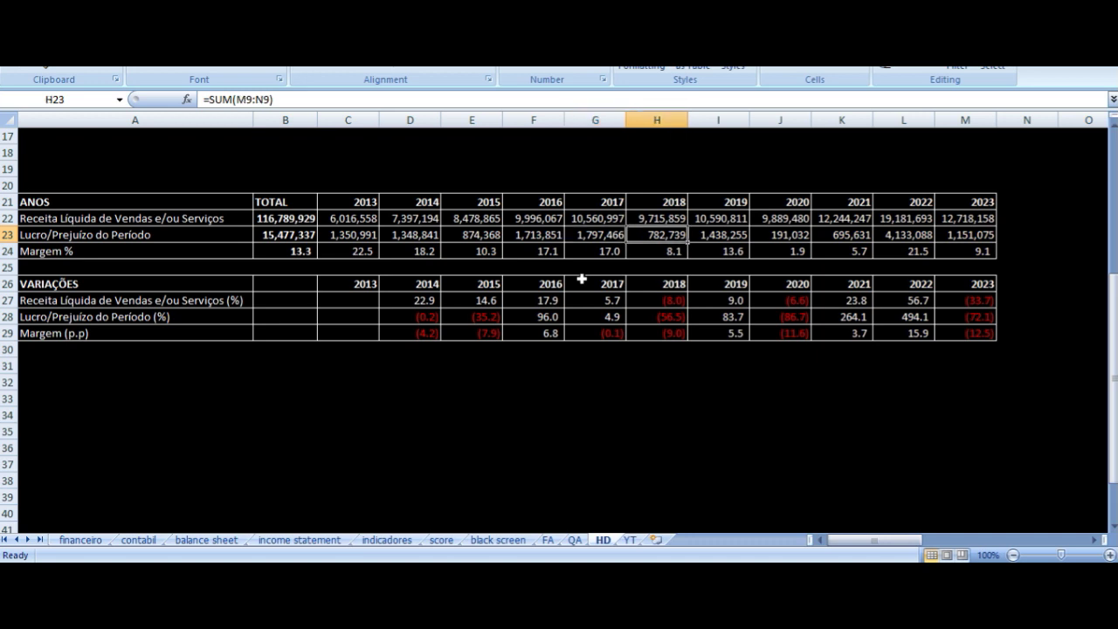
{"action": "key", "text": "Left"}
{"action": "key", "text": "Right"}
Go through the 2018 yearly figures and variations, ending on the 2018 net revenue variation
{"action": "key", "text": "Up"}
{"action": "key", "text": "Up"}
{"action": "key", "text": "Down"}
{"action": "key", "text": "Down"}
{"action": "key", "text": "Down"}
{"action": "key", "text": "Down"}
{"action": "key", "text": "Down"}
{"action": "key", "text": "Down"}
{"action": "key", "text": "Down"}
{"action": "key", "text": "Down"}
{"action": "key", "text": "Up"}
{"action": "key", "text": "Up"}
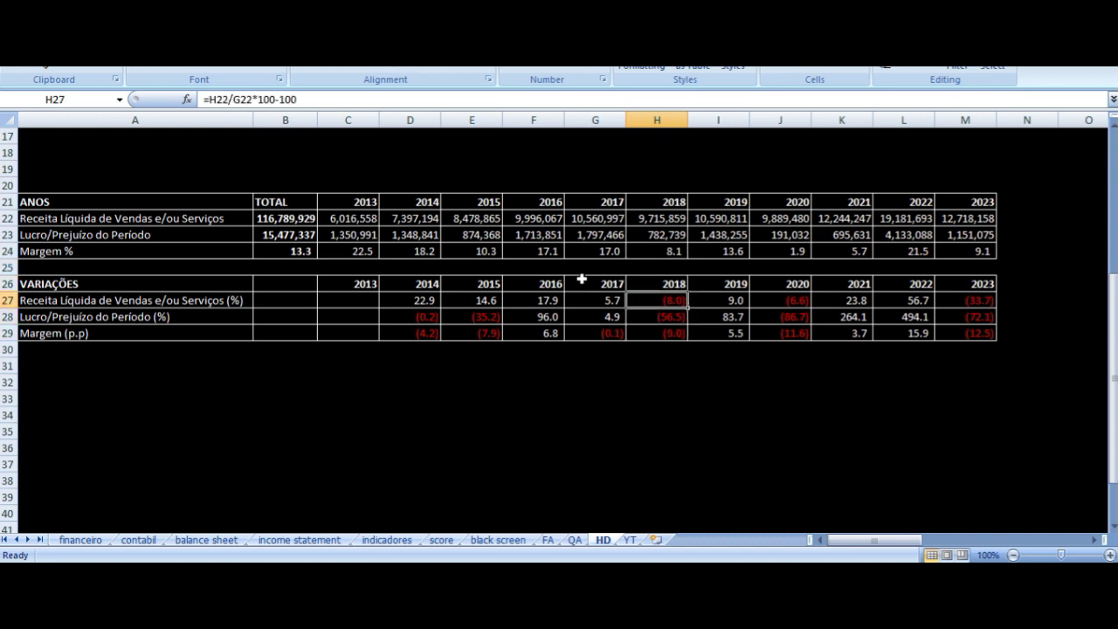
Recheck the 2018 profit in the yearly table against its percentage variation
{"action": "key", "text": "Up"}
{"action": "key", "text": "Up"}
{"action": "key", "text": "Up"}
{"action": "key", "text": "Up"}
{"action": "key", "text": "Down"}
{"action": "key", "text": "Down"}
{"action": "key", "text": "Down"}
{"action": "key", "text": "Down"}
{"action": "key", "text": "Down"}
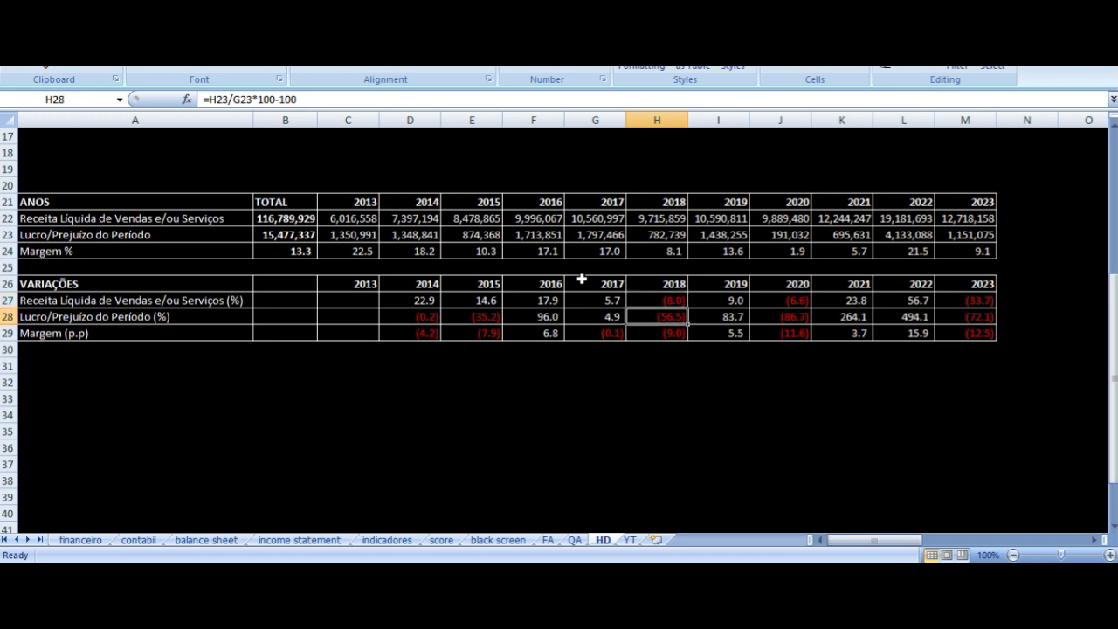
Compare the 2018 profit variation with the 2017 one and with the 2018 revenue variation
{"action": "key", "text": "Left"}
{"action": "key", "text": "Right"}
{"action": "key", "text": "Up"}
{"action": "key", "text": "Up"}
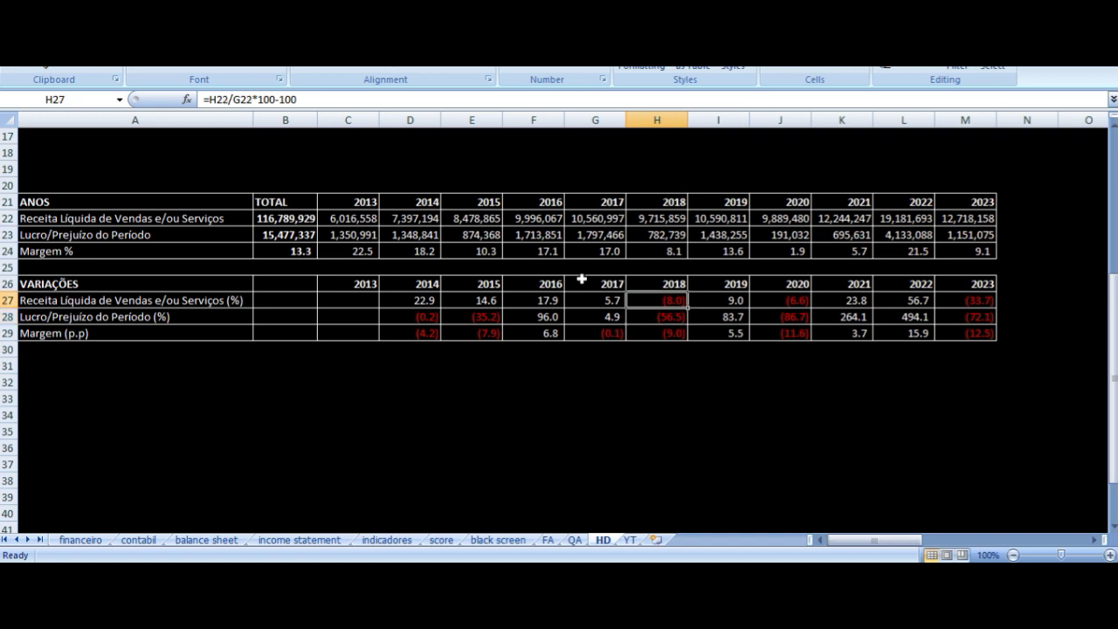
{"action": "key", "text": "Down"}
{"action": "key", "text": "Down"}
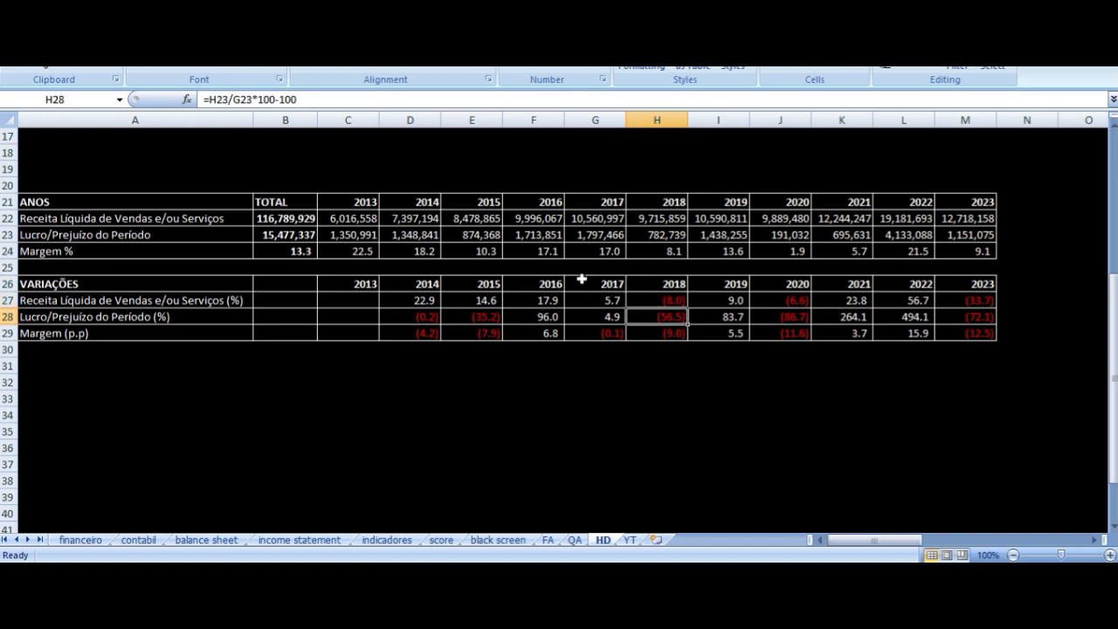
Compare the 2017 and 2018 margins and check the 2018 margin variation in percentage points
{"action": "key", "text": "Down"}
{"action": "key", "text": "Up"}
{"action": "key", "text": "Up"}
{"action": "key", "text": "Up"}
{"action": "key", "text": "Up"}
{"action": "key", "text": "Up"}
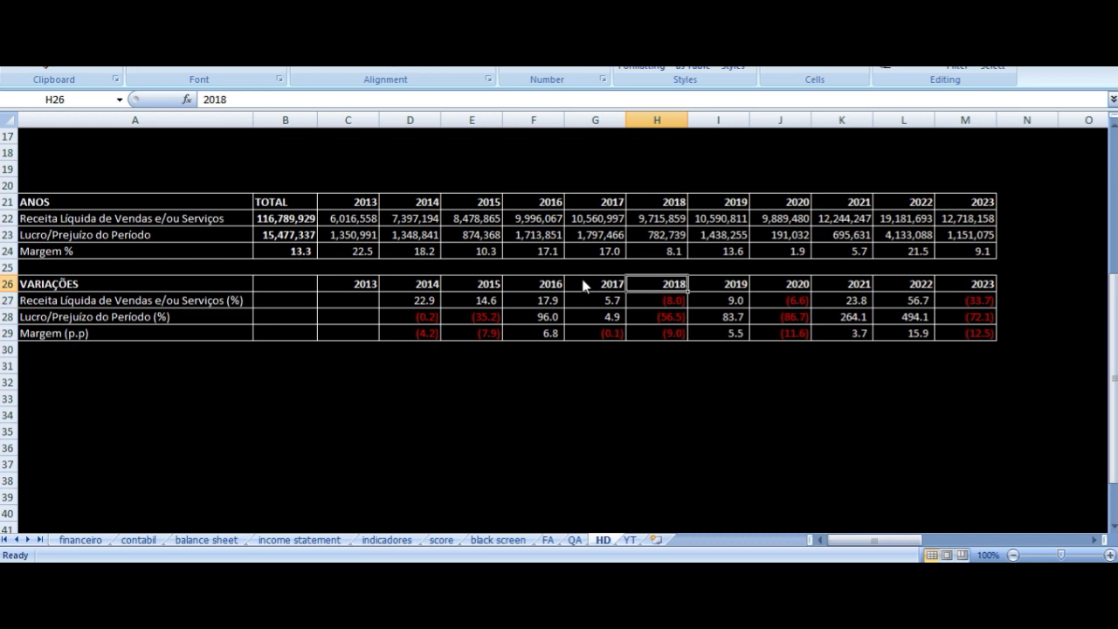
{"action": "key", "text": "Left"}
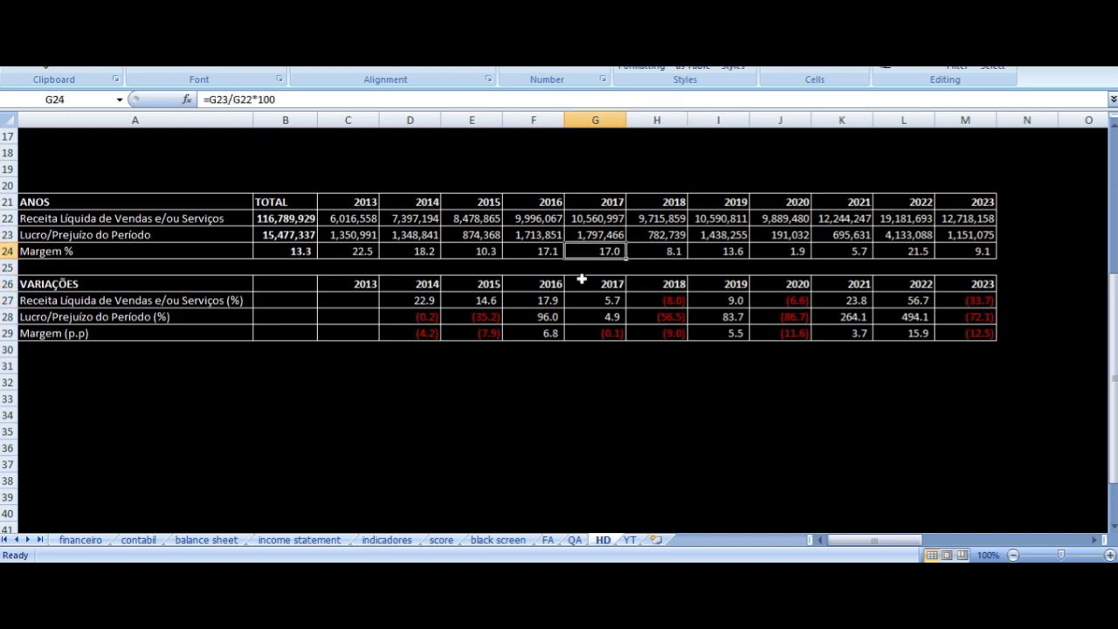
{"action": "key", "text": "Right"}
{"action": "key", "text": "Down"}
{"action": "key", "text": "Down"}
{"action": "key", "text": "Down"}
{"action": "key", "text": "Down"}
{"action": "key", "text": "Down"}
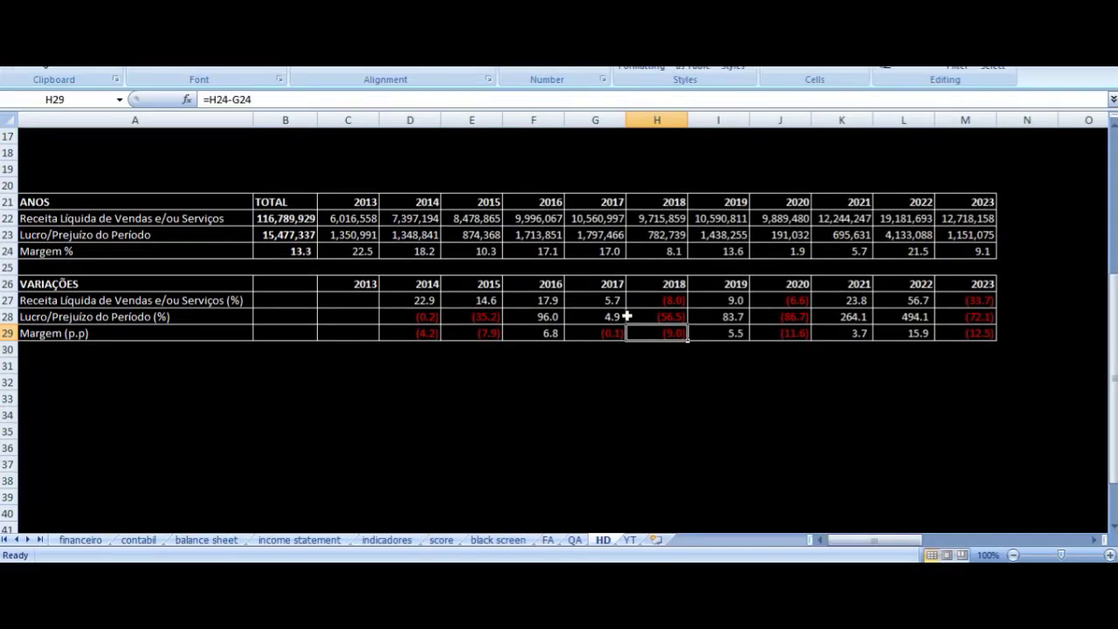
Compare the 2019 yearly figures with 2018, from net revenue through profit to margin
{"action": "left_click", "coordinate": [714, 219]}
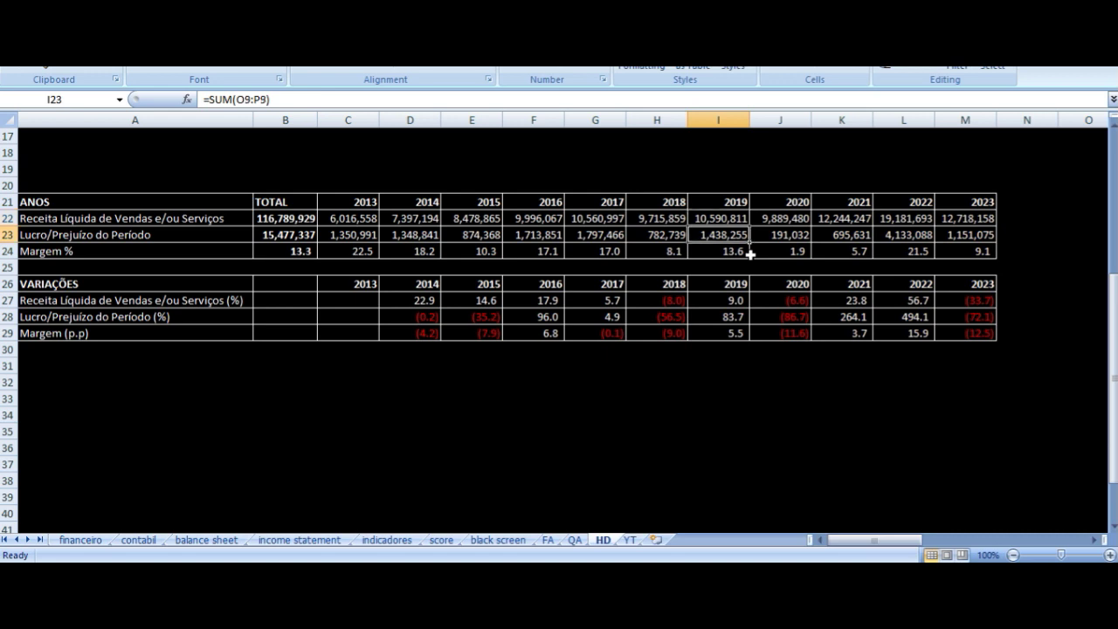
{"action": "key", "text": "Left"}
{"action": "key", "text": "Down"}
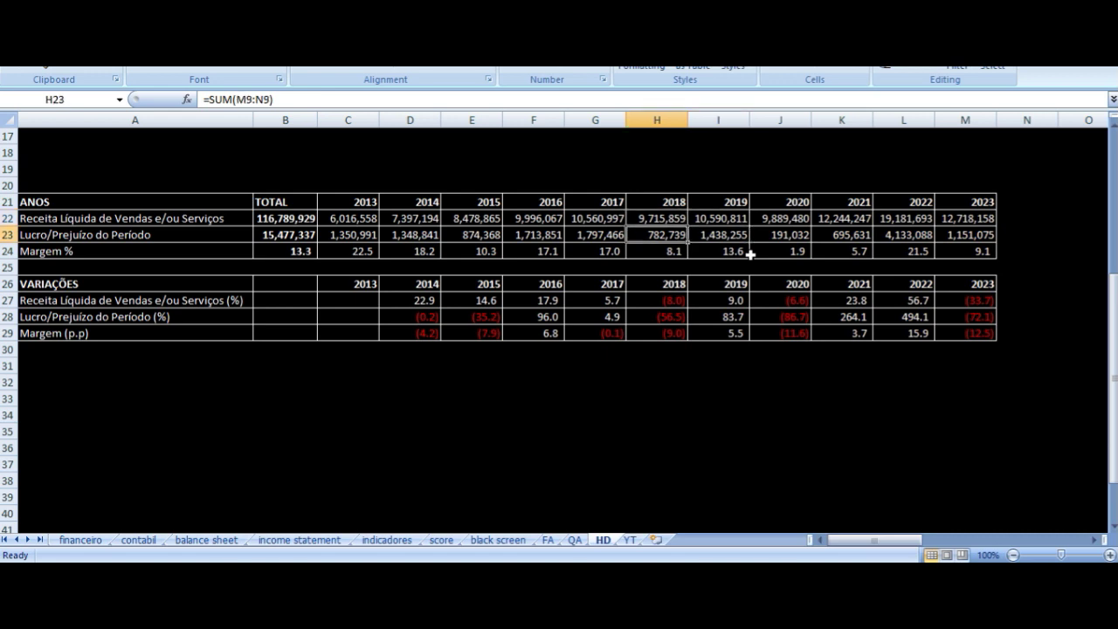
{"action": "key", "text": "Right"}
{"action": "key", "text": "Down"}
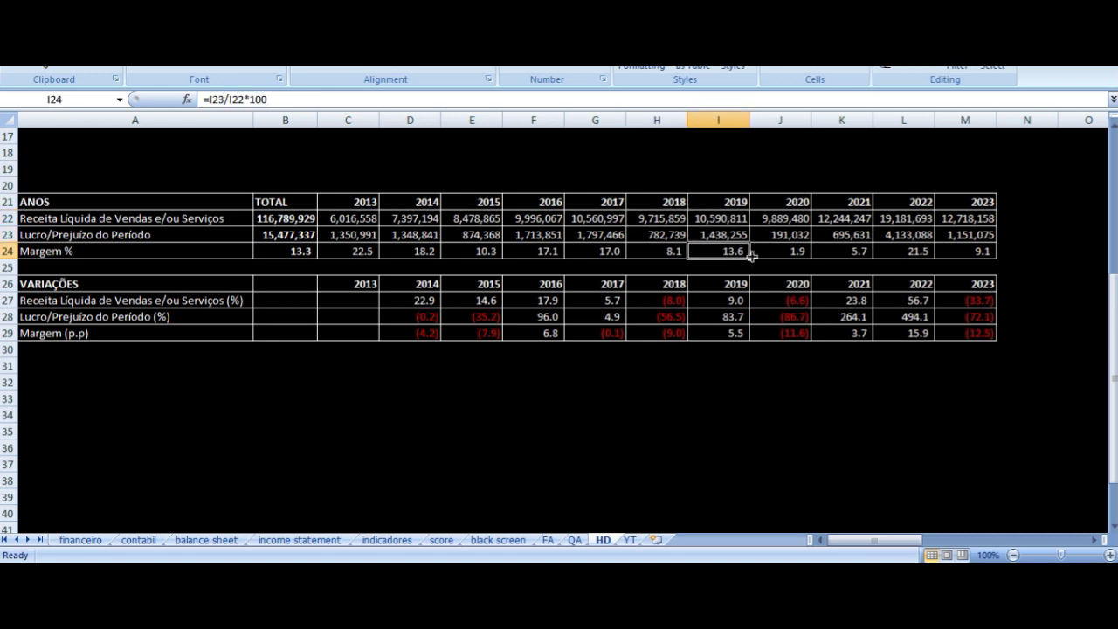
Check the 2019 revenue, profit and margin variations, and continue to the 2020 profit variation
{"action": "key", "text": "Down"}
{"action": "key", "text": "Down"}
{"action": "key", "text": "Down"}
{"action": "key", "text": "Down"}
{"action": "key", "text": "Down"}
{"action": "key", "text": "Up"}
{"action": "key", "text": "Up"}
{"action": "key", "text": "Up"}
{"action": "key", "text": "Up"}
{"action": "key", "text": "Right"}
{"action": "key", "text": "Down"}
{"action": "key", "text": "Down"}
{"action": "key", "text": "Down"}
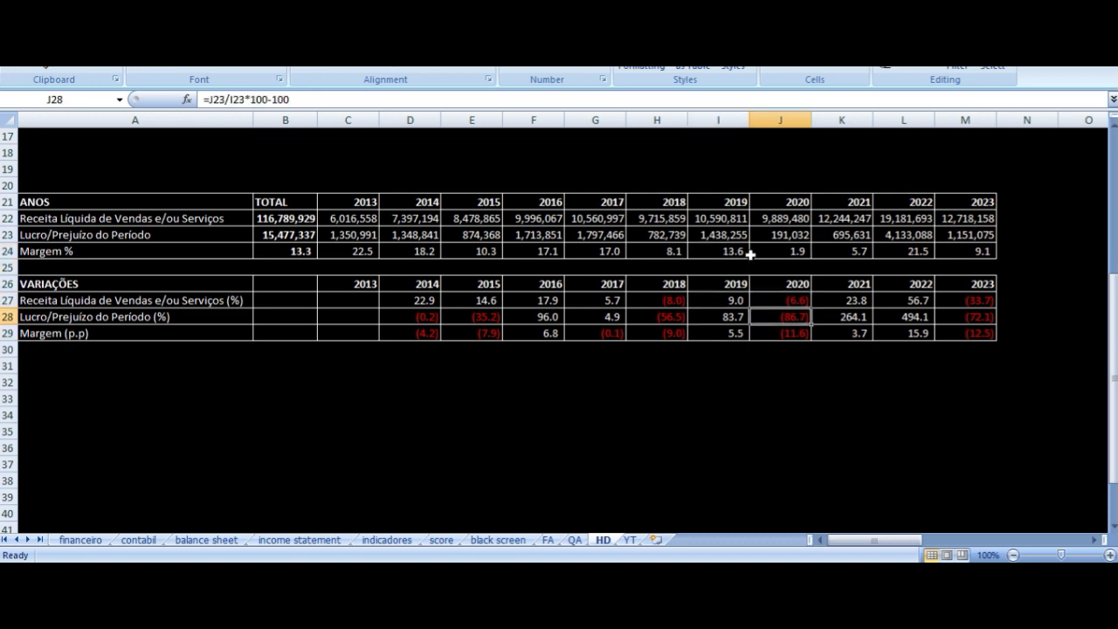
Review the 2020 net revenue, profit and margin in the yearly table
{"action": "key", "text": "Up"}
{"action": "key", "text": "Up"}
{"action": "key", "text": "Up"}
{"action": "key", "text": "Up"}
{"action": "key", "text": "Up"}
{"action": "key", "text": "Up"}
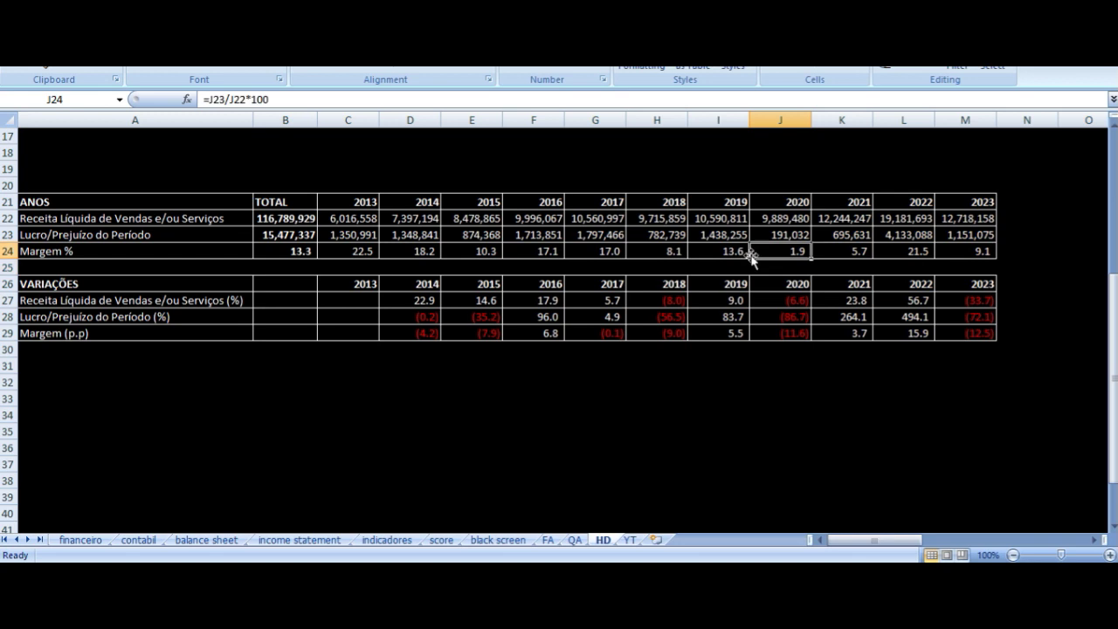
{"action": "key", "text": "Down"}
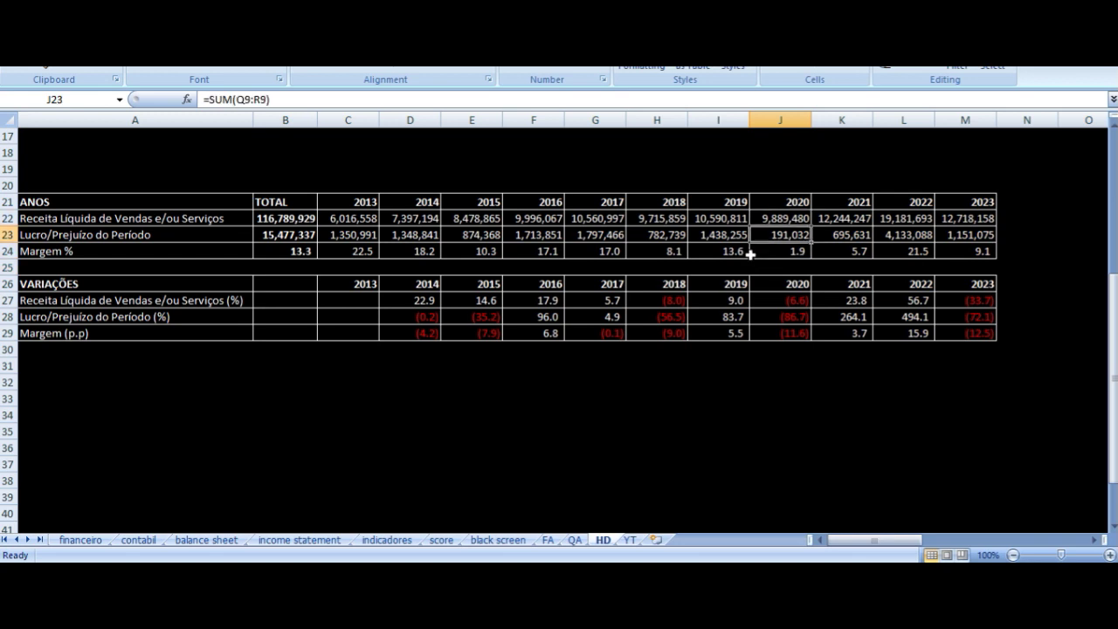
Check the 2020 revenue variation, examine share prices from 2019 onward on the Yahoo Finance chart, and return to the Excel workbook
{"action": "key", "text": "Down"}
{"action": "key", "text": "Down"}
{"action": "key", "text": "Down"}
{"action": "key", "text": "Down"}
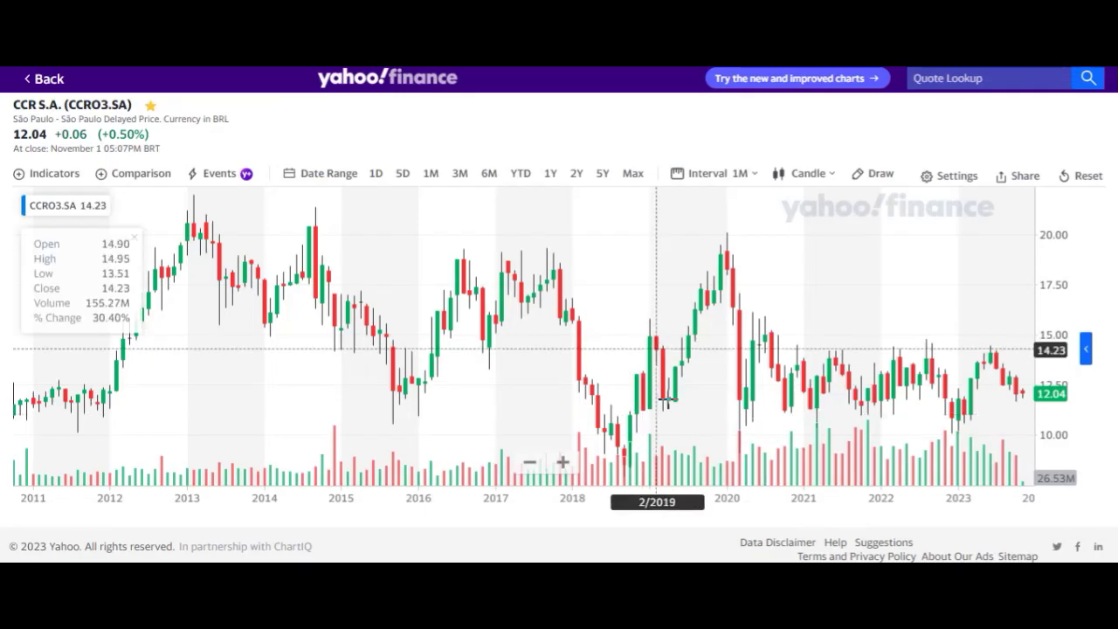
{"action": "scroll", "coordinate": [735, 394], "scroll_direction": "up", "scroll_amount": 5}
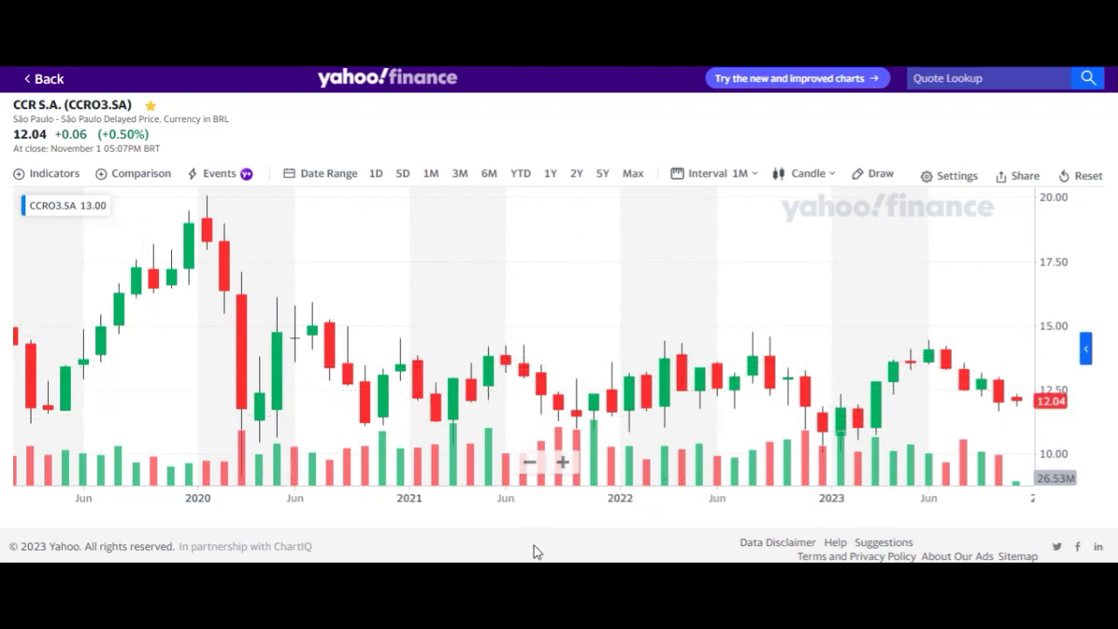
{"action": "key", "text": "alt+Tab"}
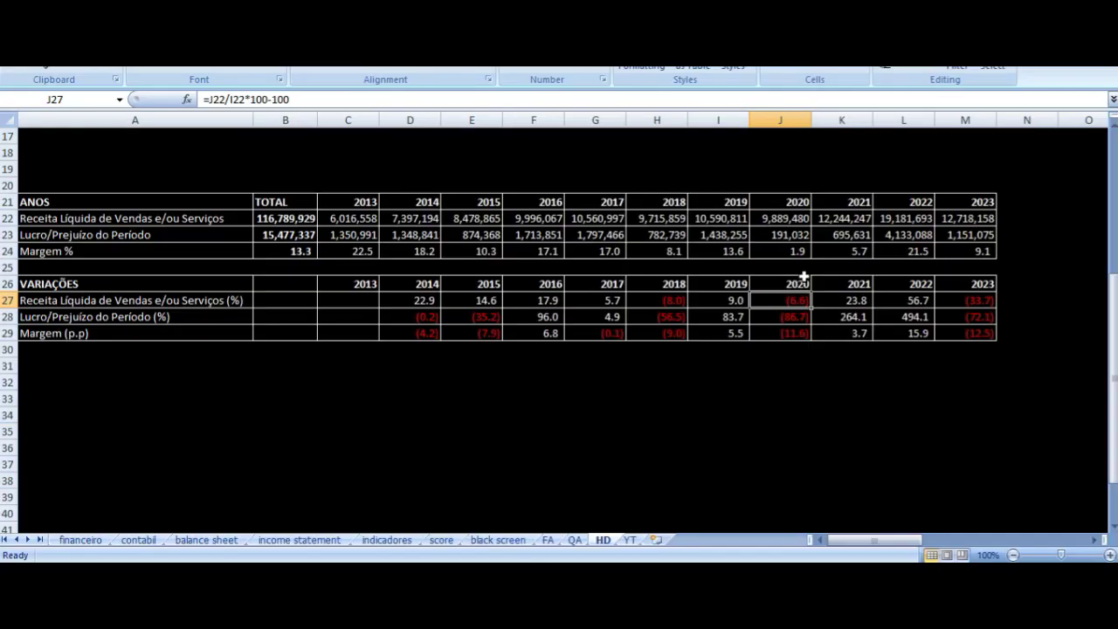
Review the 2020 profit and margin variations and move on to the 2021 revenue variation
{"action": "key", "text": "Down"}
{"action": "key", "text": "Down"}
{"action": "key", "text": "Up"}
{"action": "key", "text": "Up"}
{"action": "key", "text": "Right"}
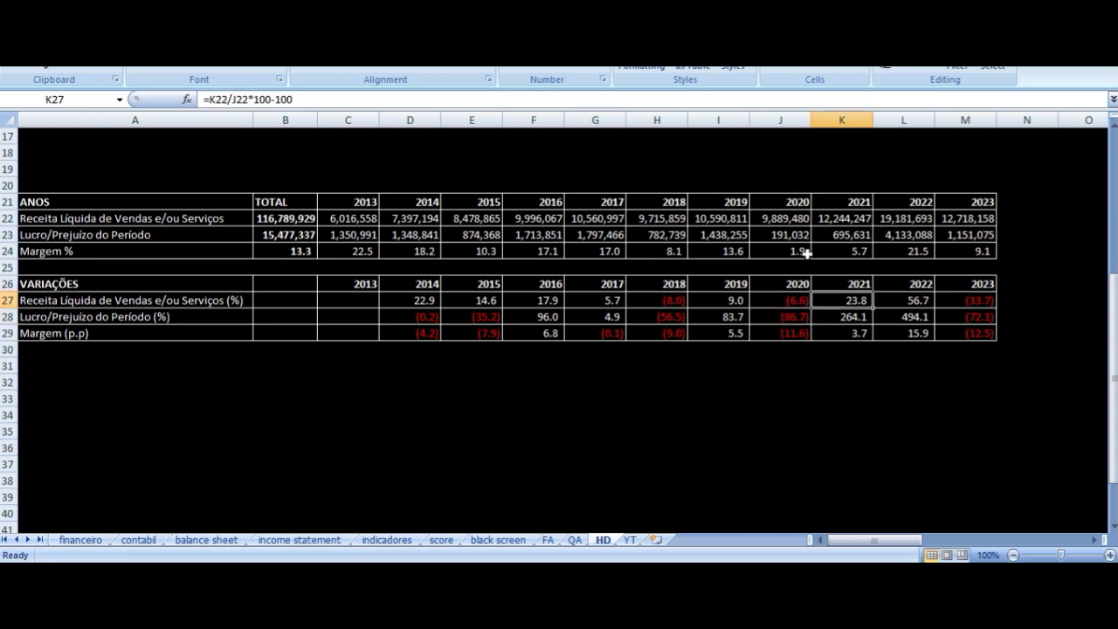
Compare the 2021 and 2022 revenue variations and review the 2021 yearly revenue, profit and margin
{"action": "key", "text": "Right"}
{"action": "key", "text": "Left"}
{"action": "key", "text": "Up"}
{"action": "key", "text": "Up"}
{"action": "key", "text": "Up"}
{"action": "key", "text": "Up"}
{"action": "key", "text": "Up"}
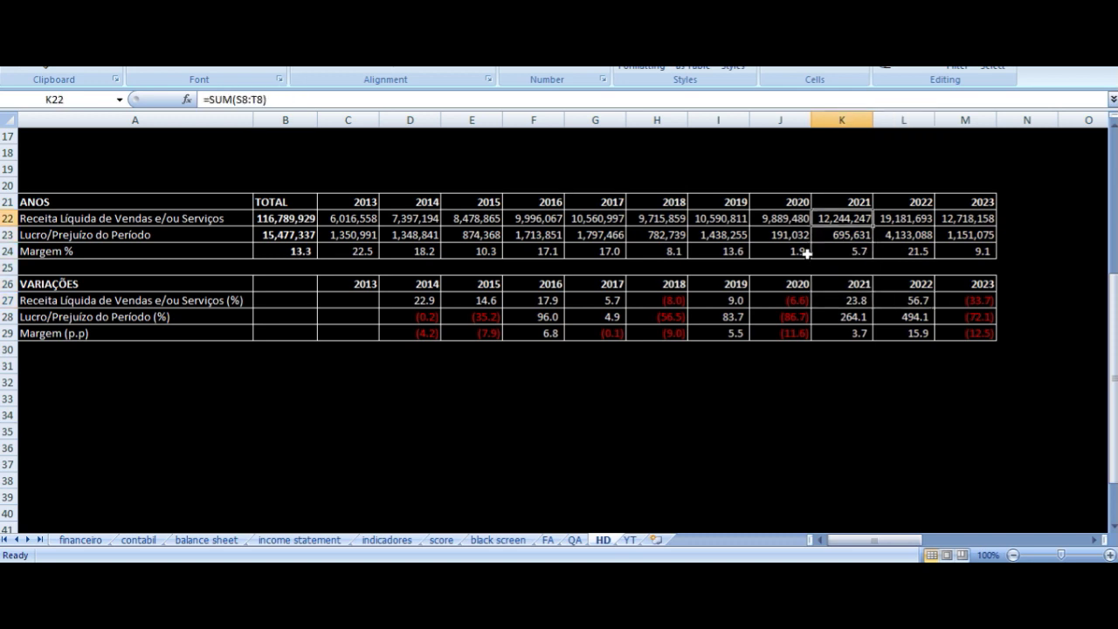
{"action": "key", "text": "Right"}
{"action": "key", "text": "Down"}
{"action": "key", "text": "Left"}
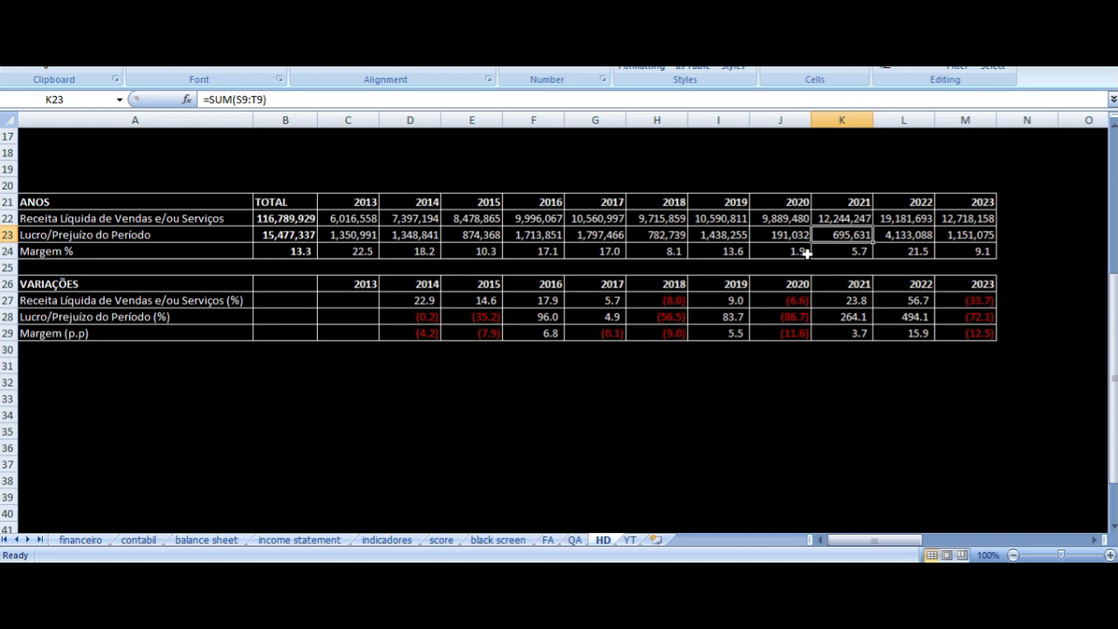
{"action": "key", "text": "Down"}
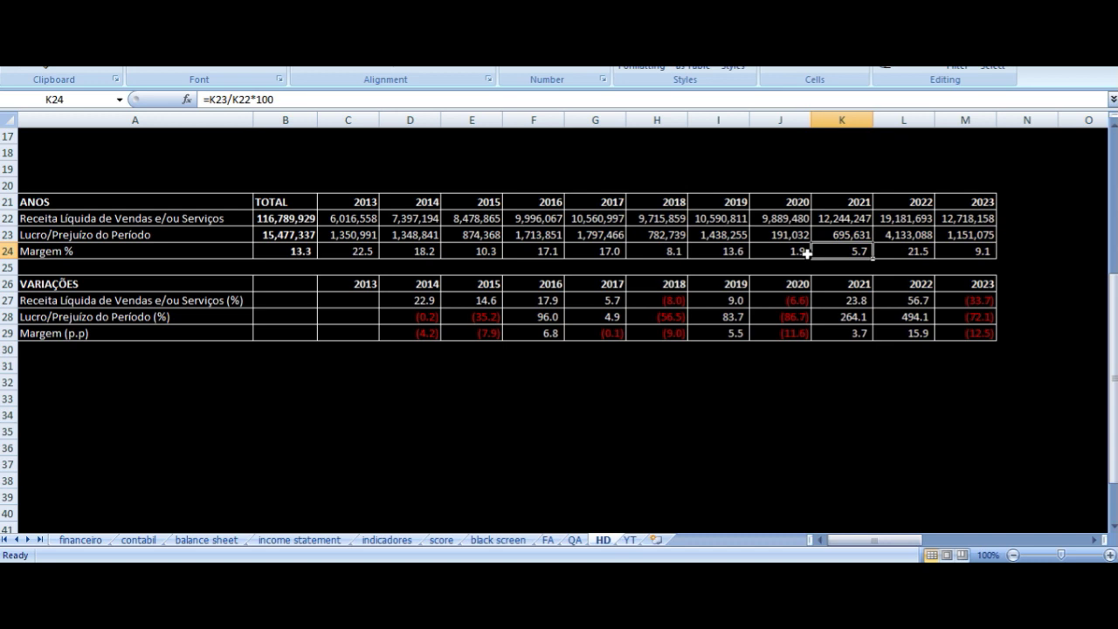
Examine the 2022 revenue, profit and margin variations and return to the 2022 net revenue
{"action": "key", "text": "Right"}
{"action": "key", "text": "Down"}
{"action": "key", "text": "Down"}
{"action": "key", "text": "Down"}
{"action": "key", "text": "Down"}
{"action": "key", "text": "Down"}
{"action": "key", "text": "Up"}
{"action": "key", "text": "Up"}
{"action": "key", "text": "Up"}
{"action": "key", "text": "Up"}
{"action": "key", "text": "Up"}
{"action": "key", "text": "Up"}
{"action": "key", "text": "Up"}
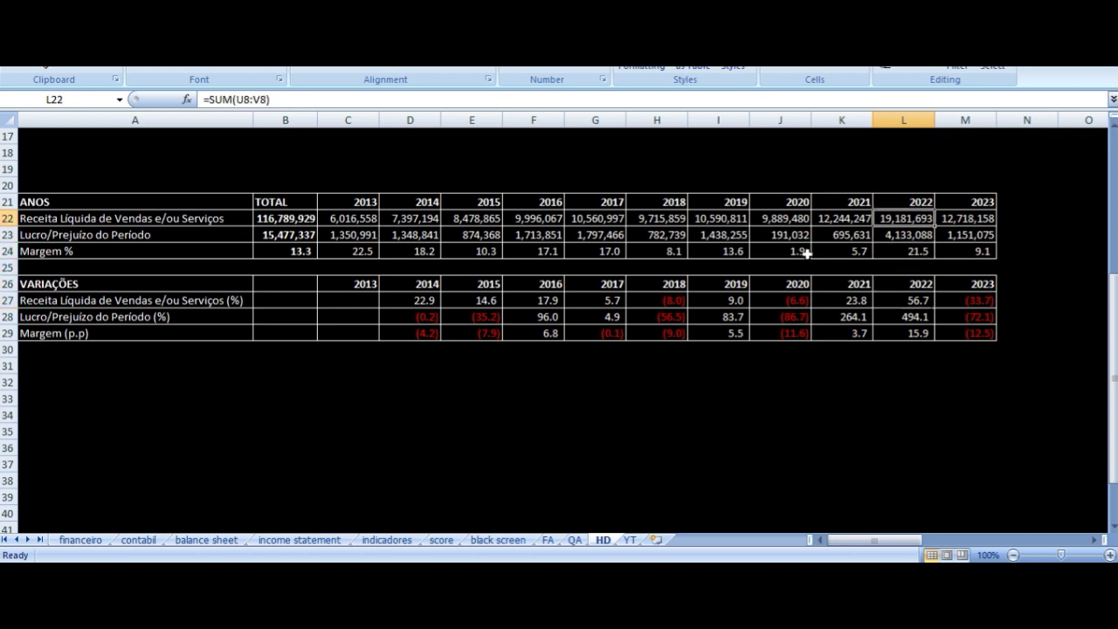
Compare the 2022 profit, revenue and margin with the 2021 figures
{"action": "key", "text": "Down"}
{"action": "key", "text": "Left"}
{"action": "key", "text": "Right"}
{"action": "key", "text": "Left"}
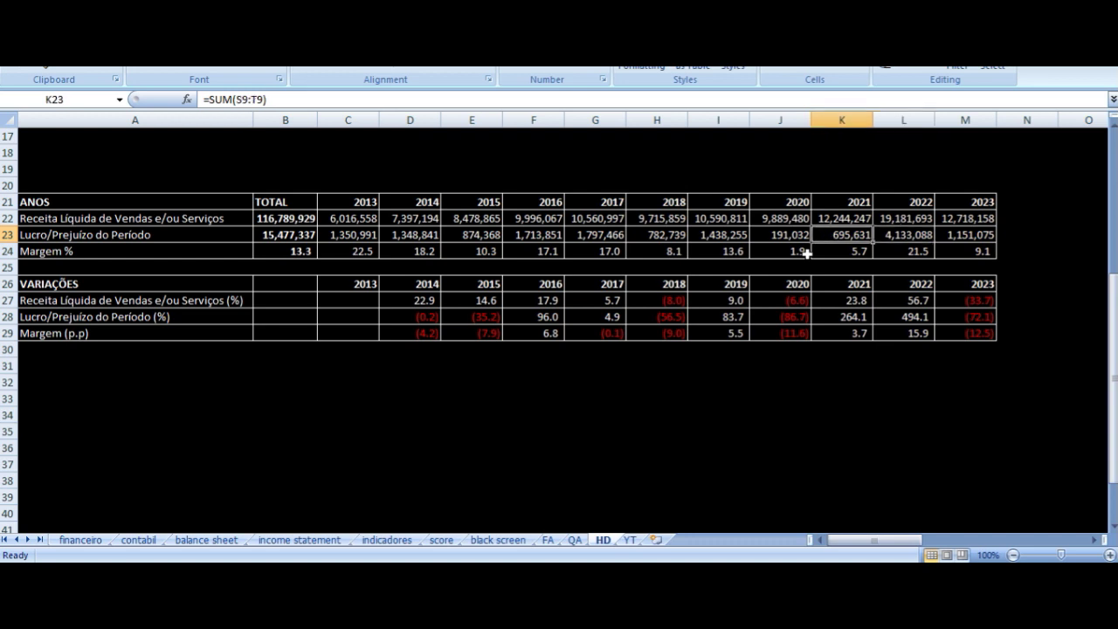
{"action": "key", "text": "Up"}
{"action": "key", "text": "Right"}
{"action": "key", "text": "Down"}
{"action": "key", "text": "Down"}
{"action": "key", "text": "Left"}
{"action": "key", "text": "Right"}
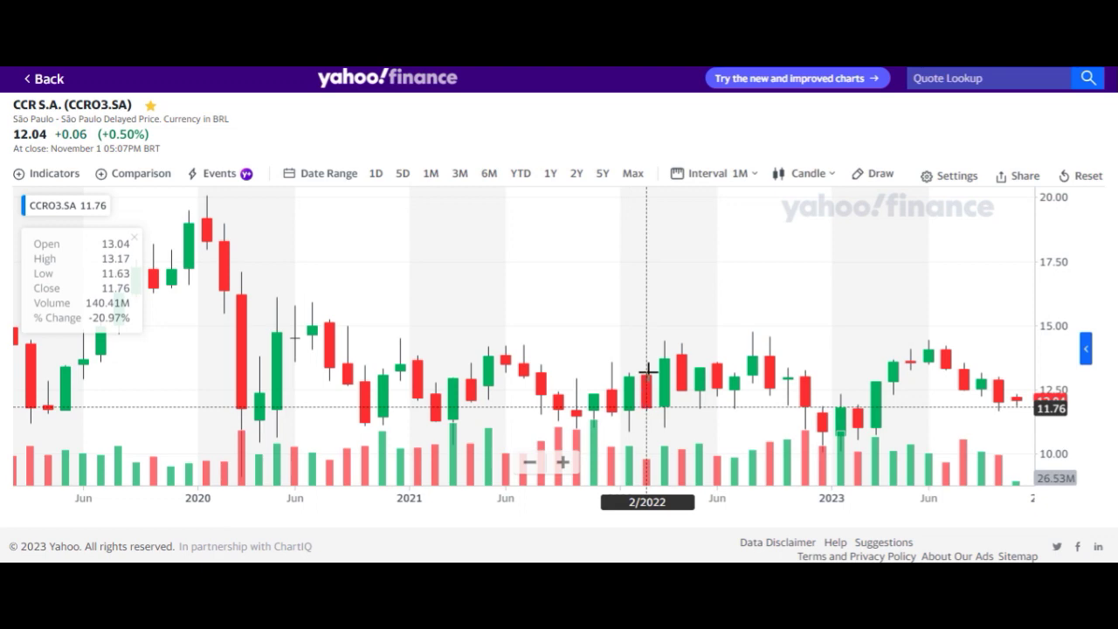
In the Yahoo Finance chart, set the interval to 1 day and adjust the visible range to examine the 2021–2023 share prices
{"action": "left_click", "coordinate": [714, 174]}
{"action": "left_click", "coordinate": [711, 416]}
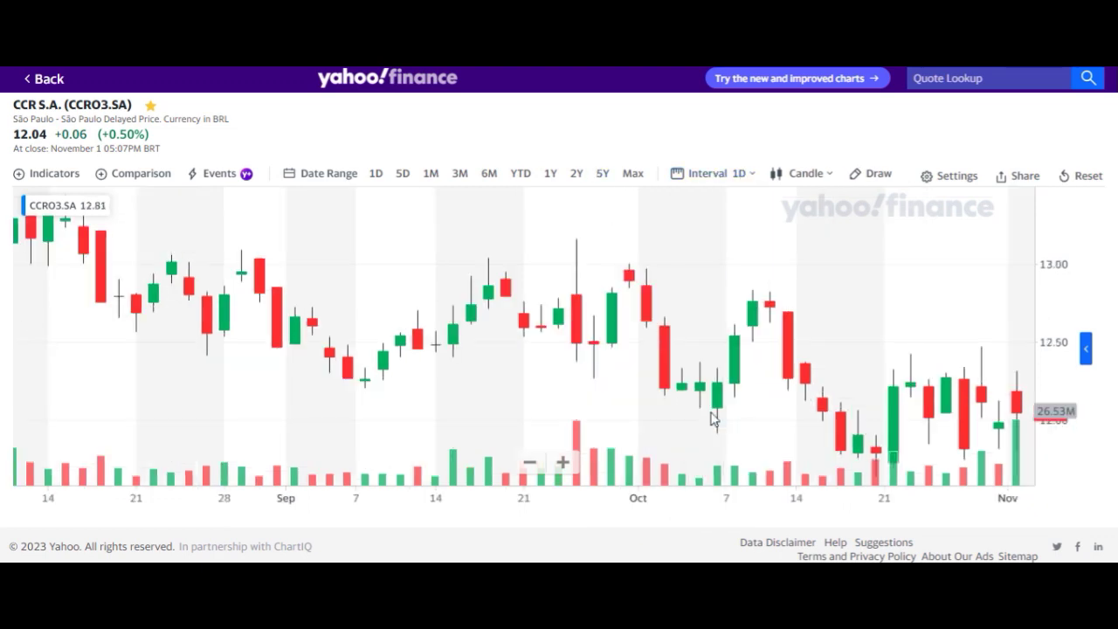
{"action": "scroll", "coordinate": [554, 393], "scroll_direction": "down", "scroll_amount": 3}
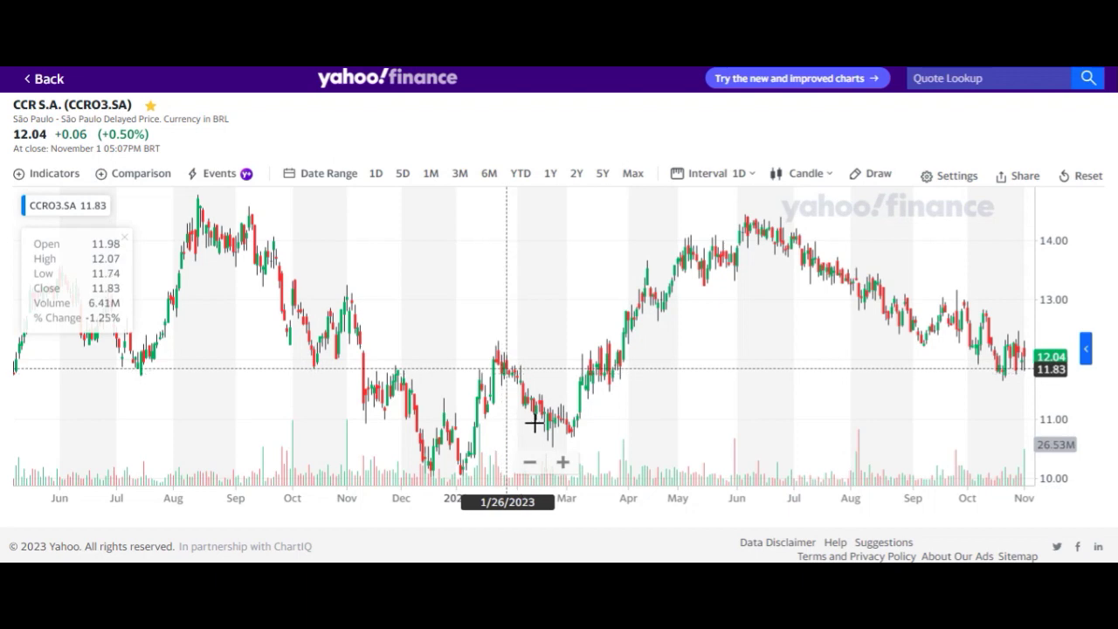
{"action": "scroll", "coordinate": [449, 387], "scroll_direction": "down", "scroll_amount": 5}
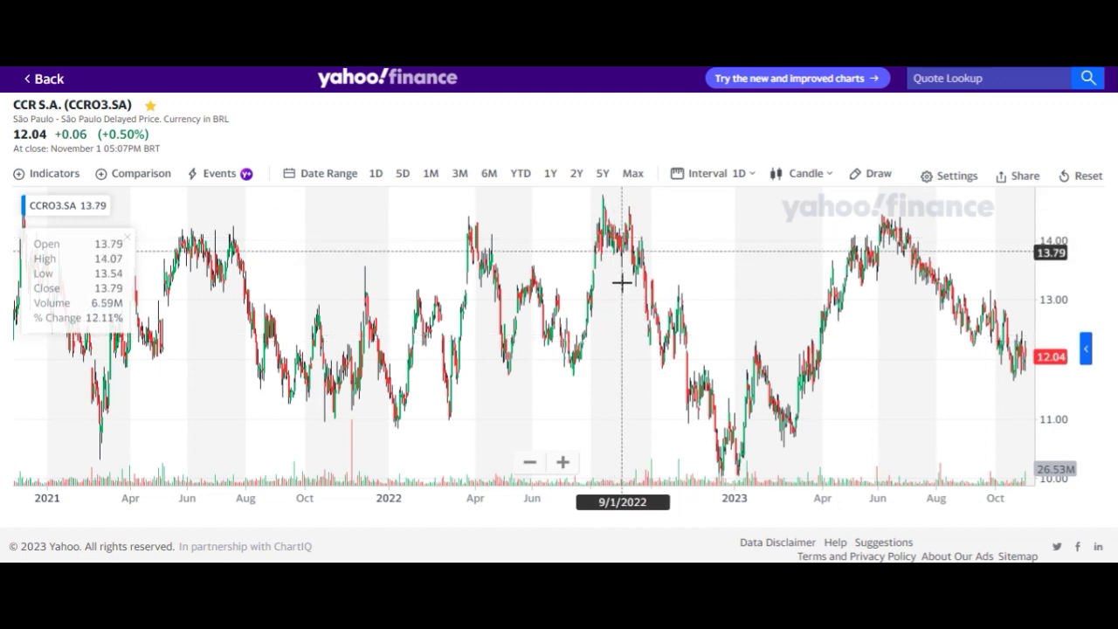
{"action": "scroll", "coordinate": [556, 332], "scroll_direction": "up", "scroll_amount": 3}
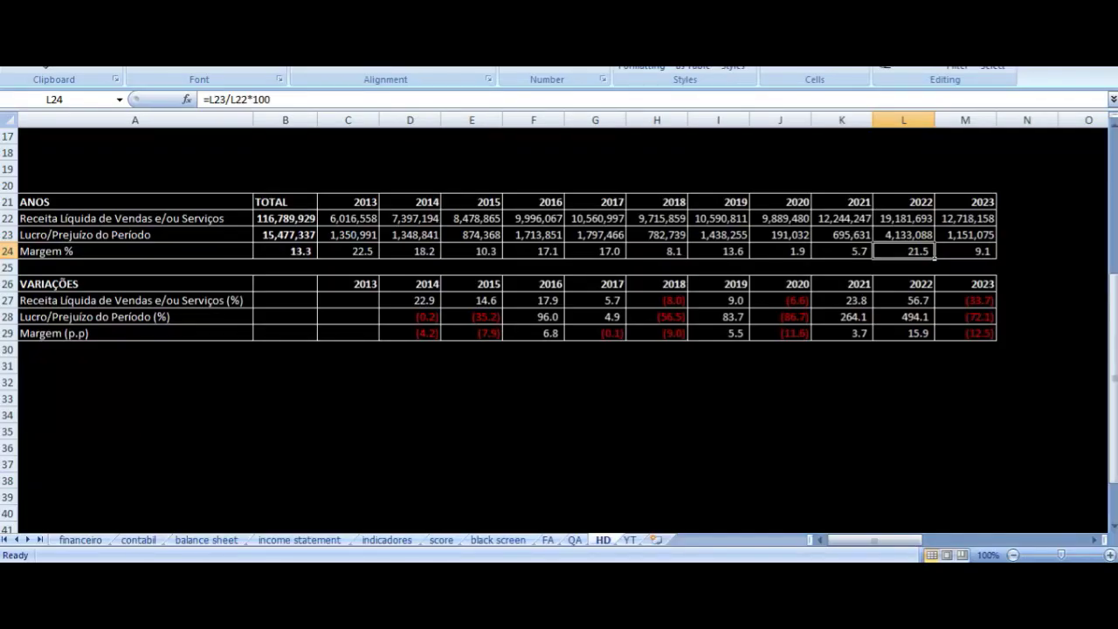
Review the 2022 net revenue, profit and margin in the yearly table, returning to the net revenue
{"action": "left_click", "coordinate": [893, 220]}
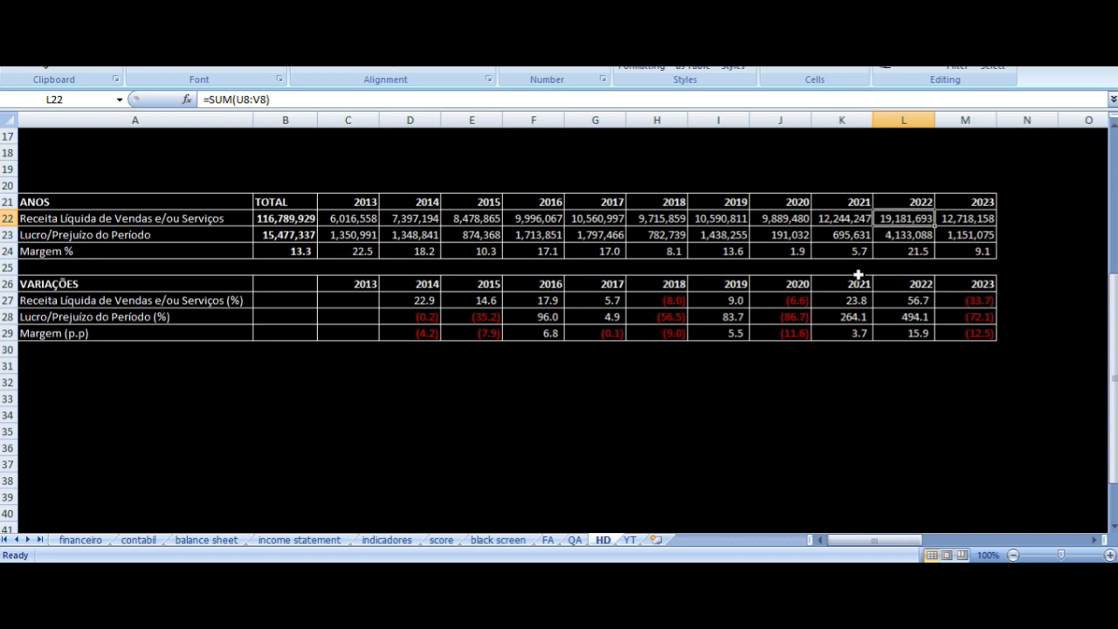
{"action": "key", "text": "Left"}
{"action": "key", "text": "Right"}
{"action": "key", "text": "Down"}
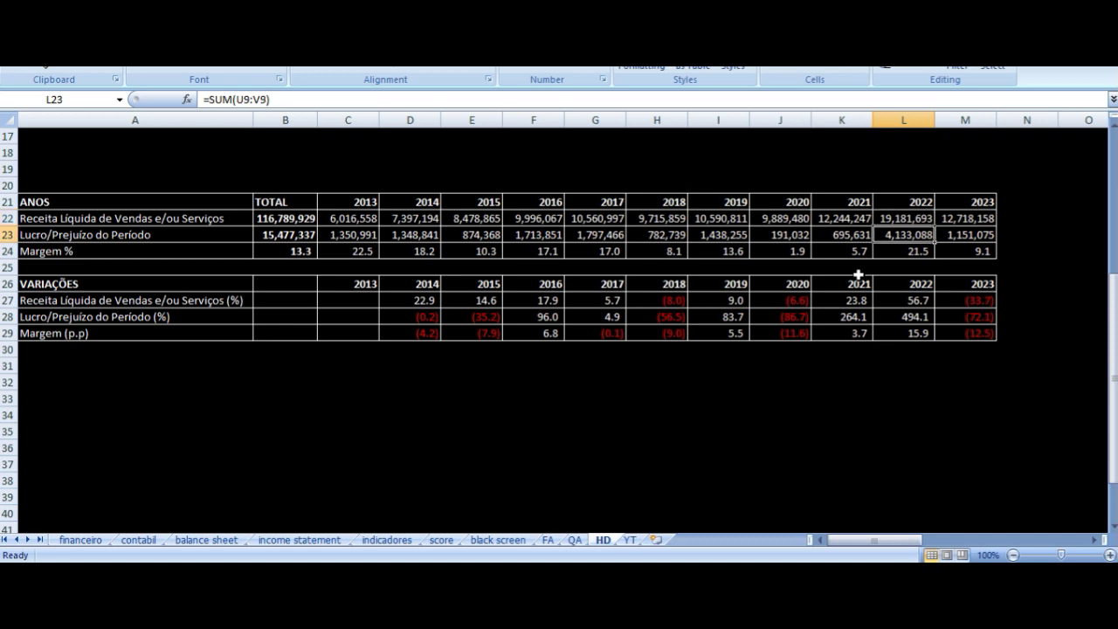
{"action": "key", "text": "Down"}
{"action": "key", "text": "Up"}
{"action": "key", "text": "Up"}
Compare the 2023 net revenue with the 2022 and 2021 net revenues
{"action": "key", "text": "Right"}
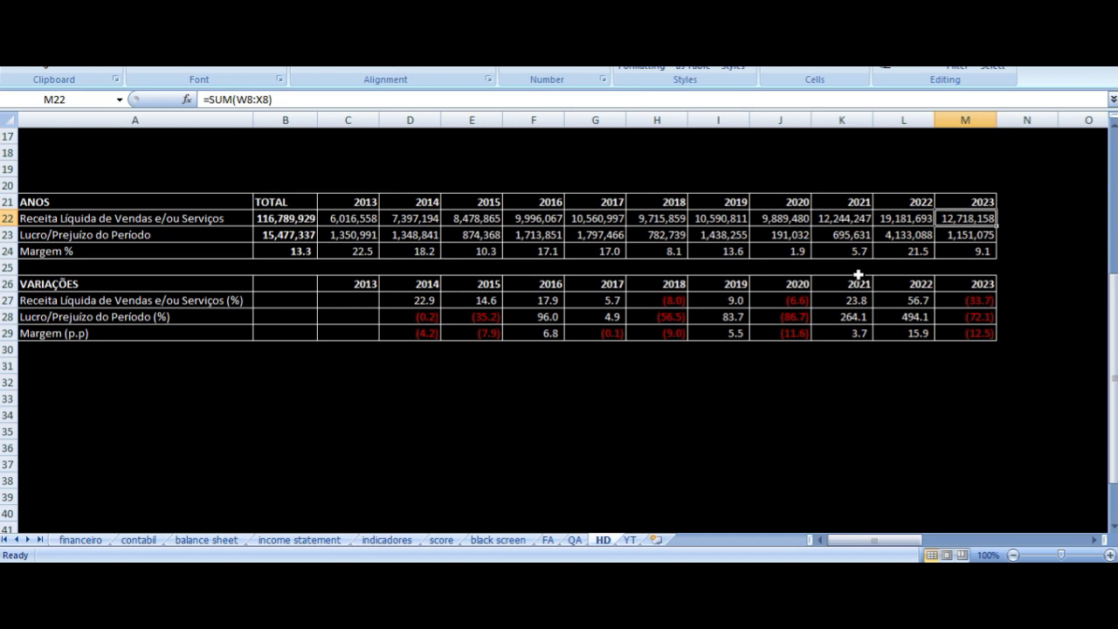
{"action": "key", "text": "Left"}
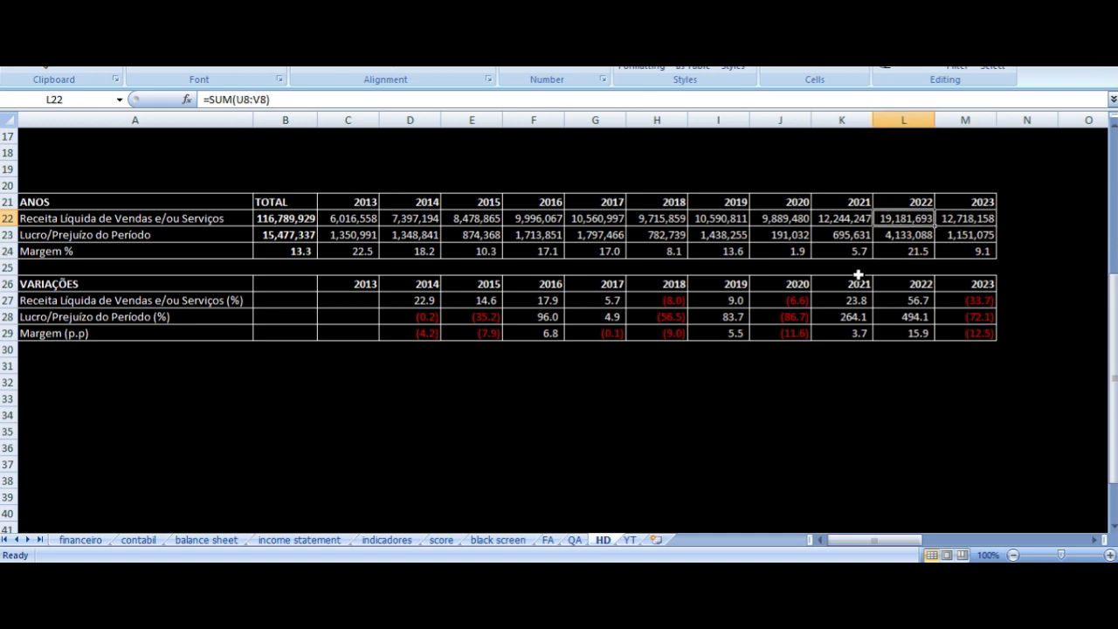
{"action": "key", "text": "Right"}
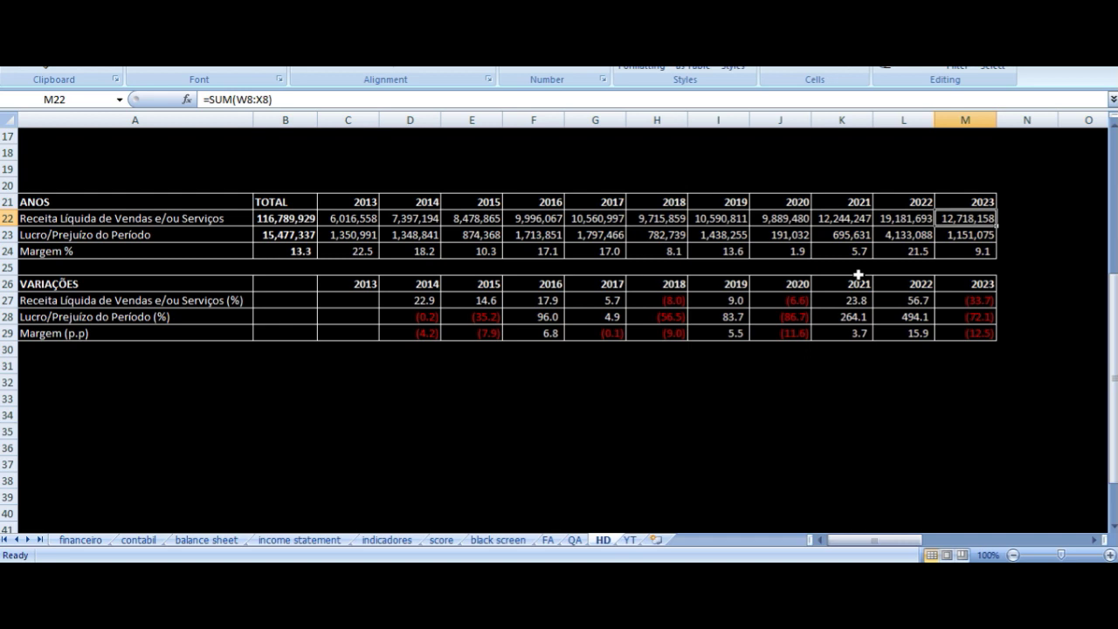
{"action": "key", "text": "Left"}
{"action": "key", "text": "Left"}
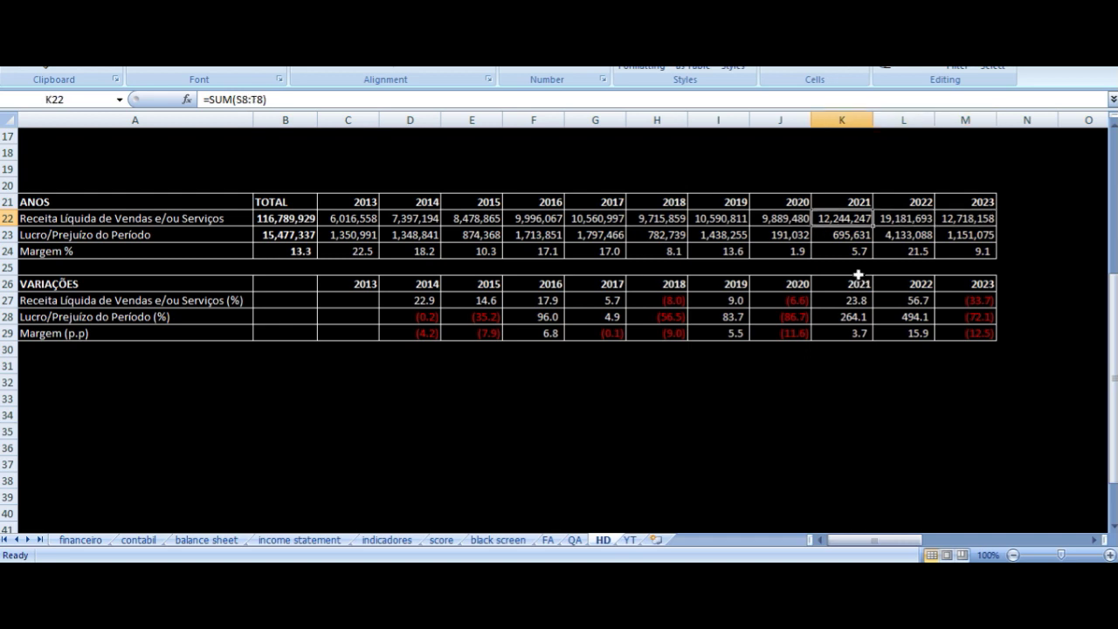
{"action": "key", "text": "Right"}
{"action": "key", "text": "Right"}
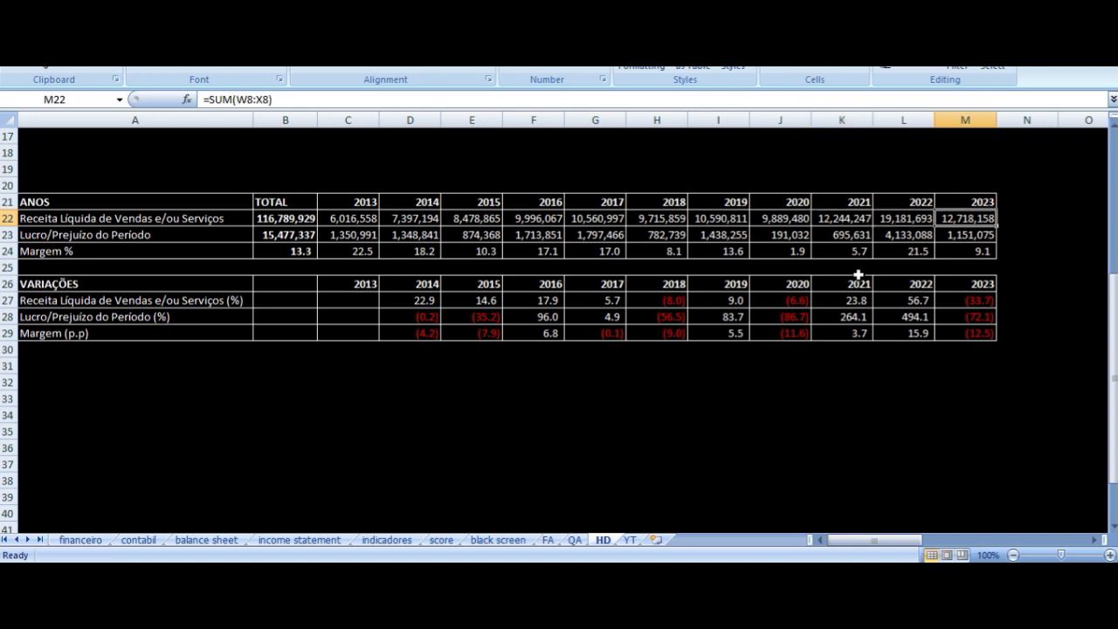
{"action": "key", "text": "Left"}
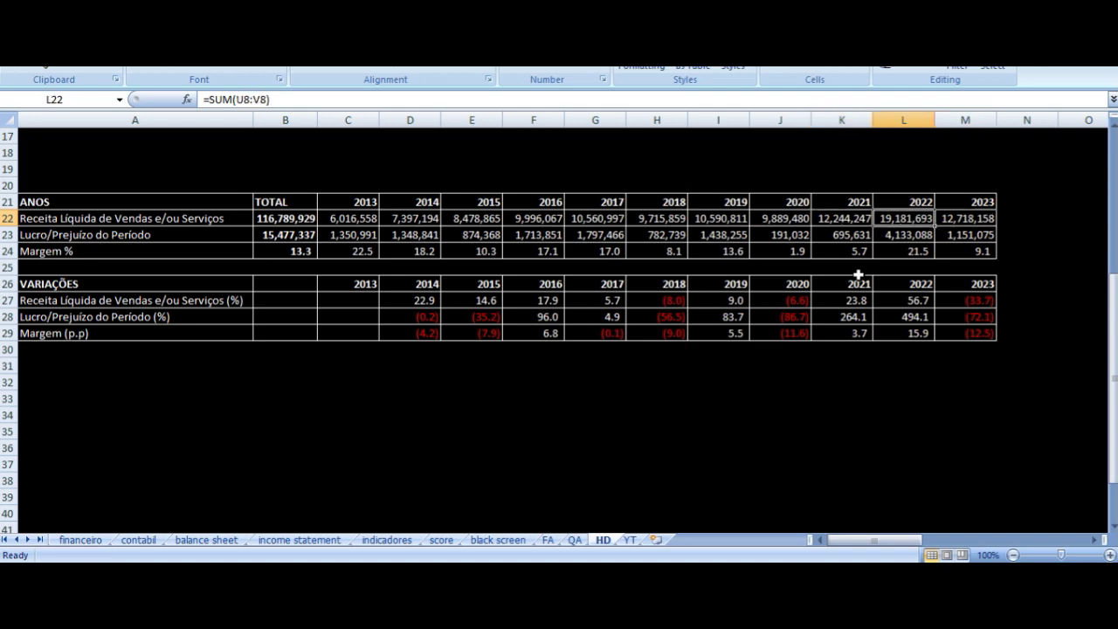
{"action": "key", "text": "Right"}
{"action": "key", "text": "Left"}
{"action": "key", "text": "Left"}
{"action": "key", "text": "Right"}
{"action": "key", "text": "Right"}
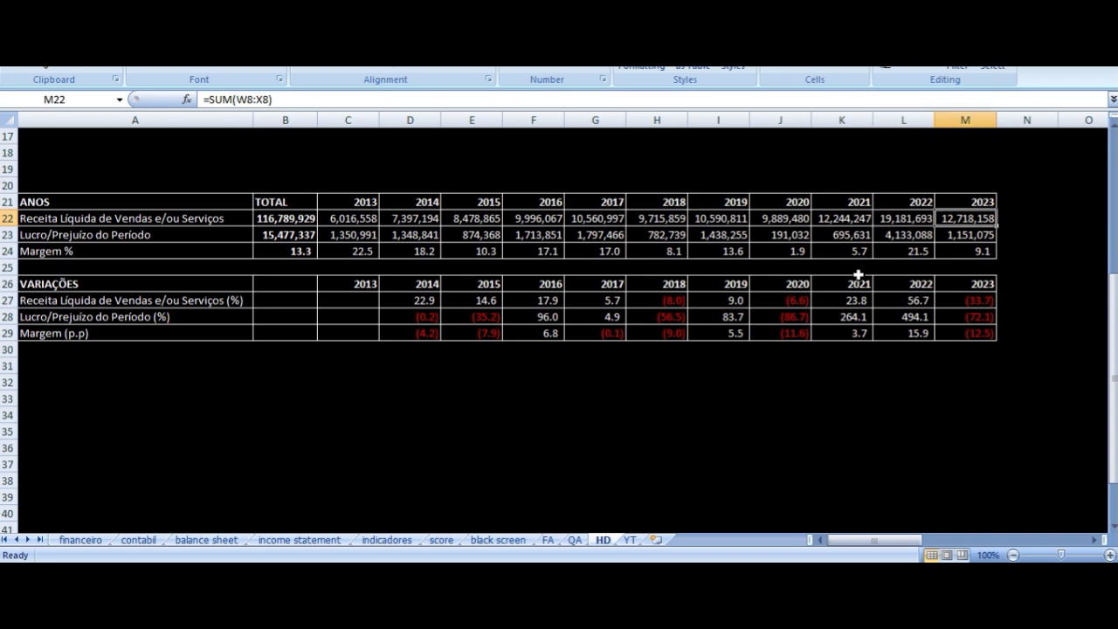
Compare the 2023 profit with the 2022 profit
{"action": "key", "text": "Down"}
{"action": "key", "text": "Left"}
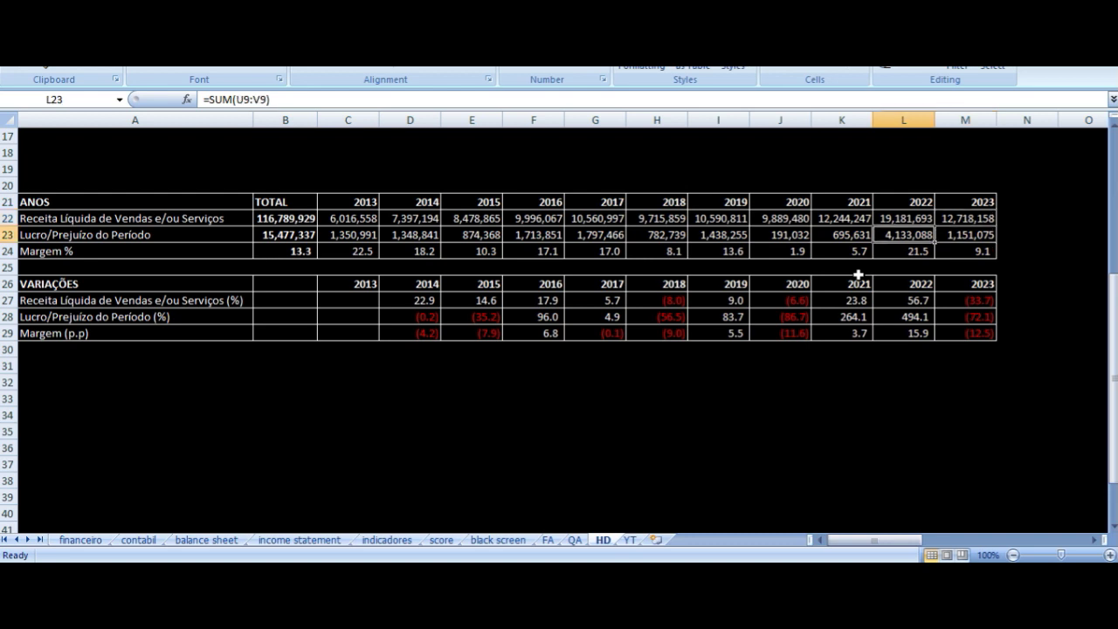
{"action": "key", "text": "Right"}
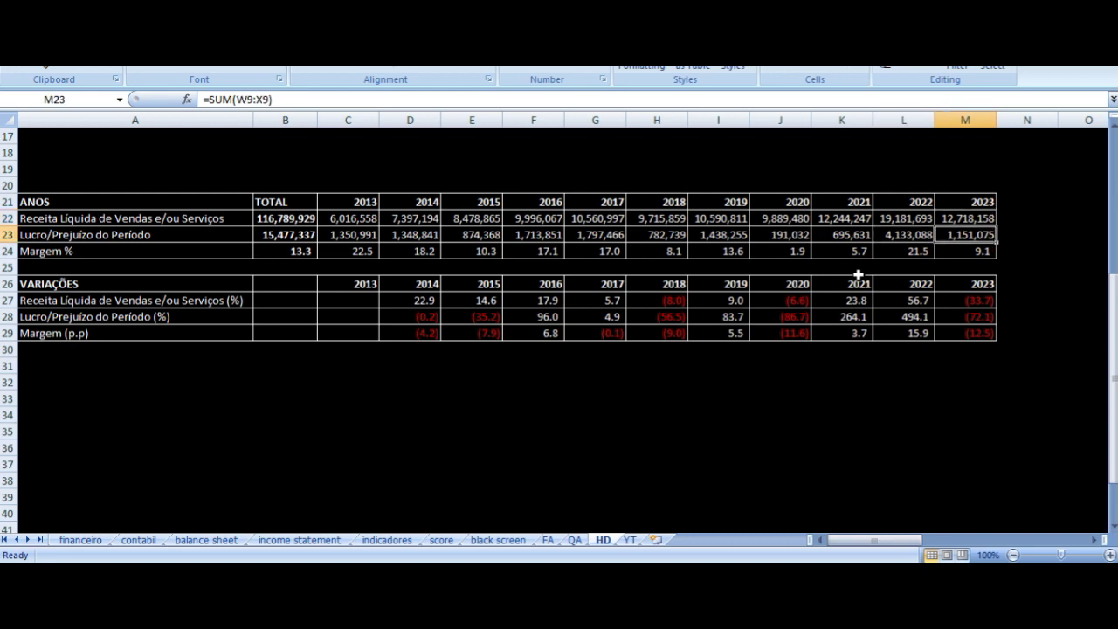
{"action": "key", "text": "Left"}
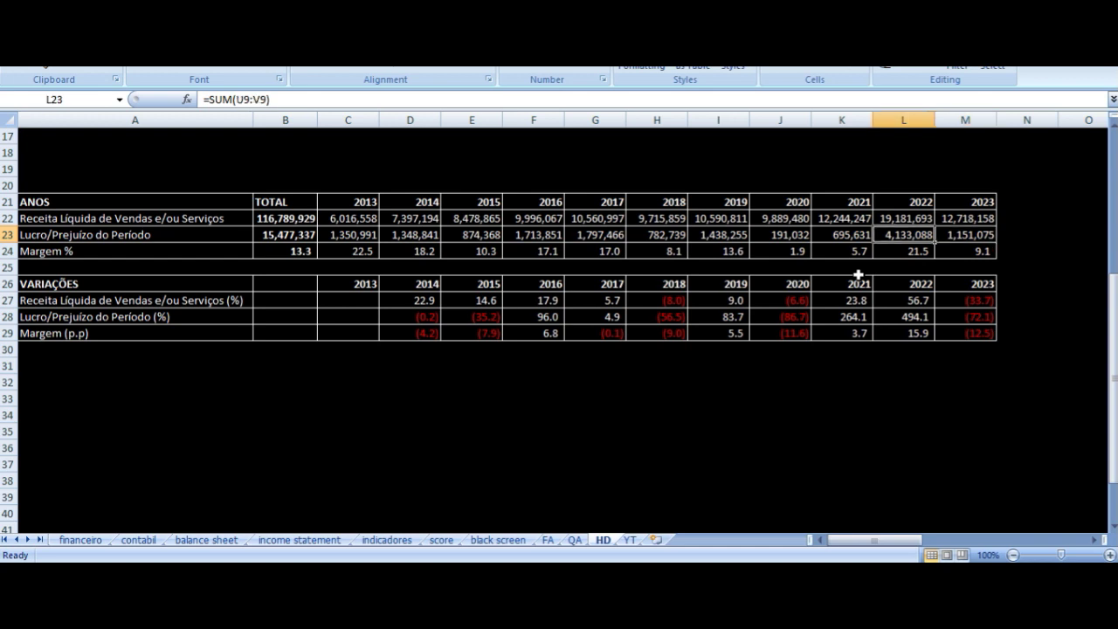
{"action": "key", "text": "Right"}
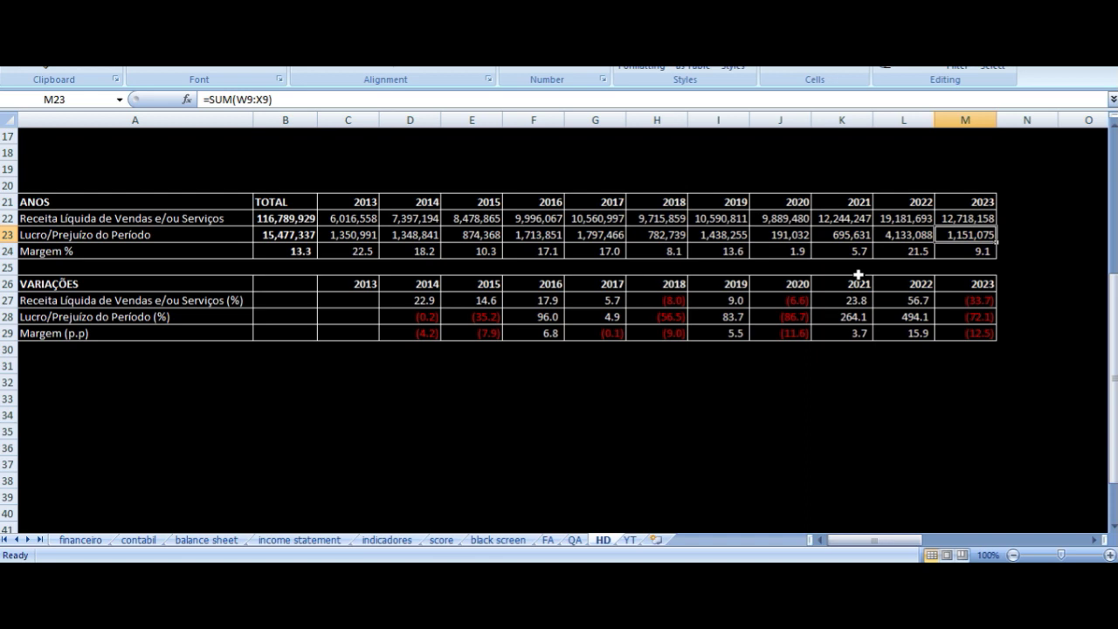
Compare the 2023 margin with the 2022 margin and the earlier yearly margins back to 2014
{"action": "key", "text": "Down"}
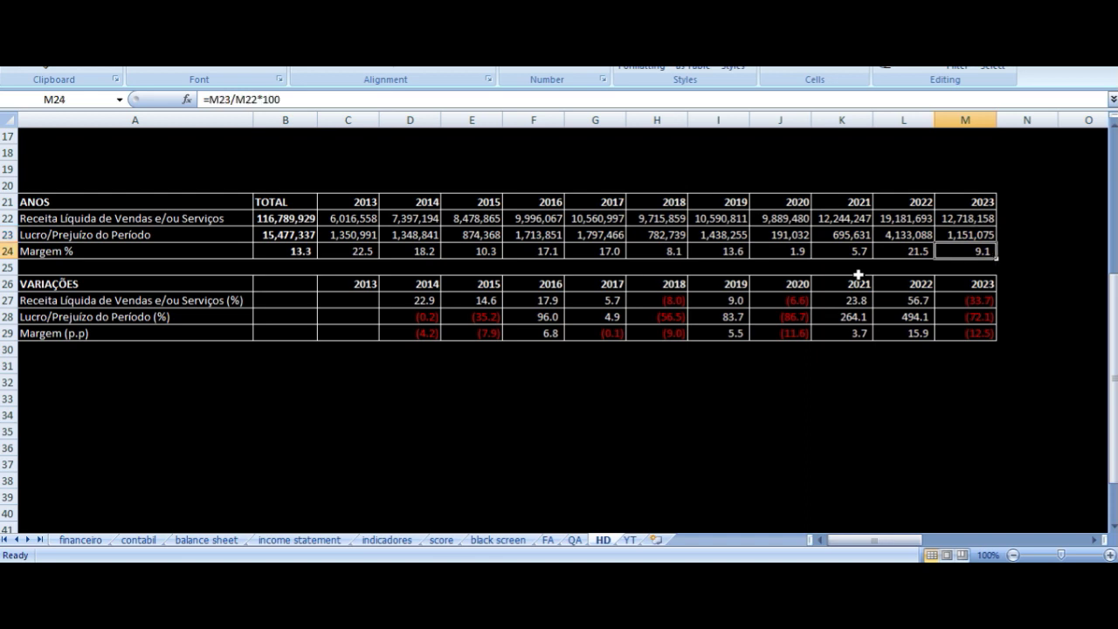
{"action": "key", "text": "Left"}
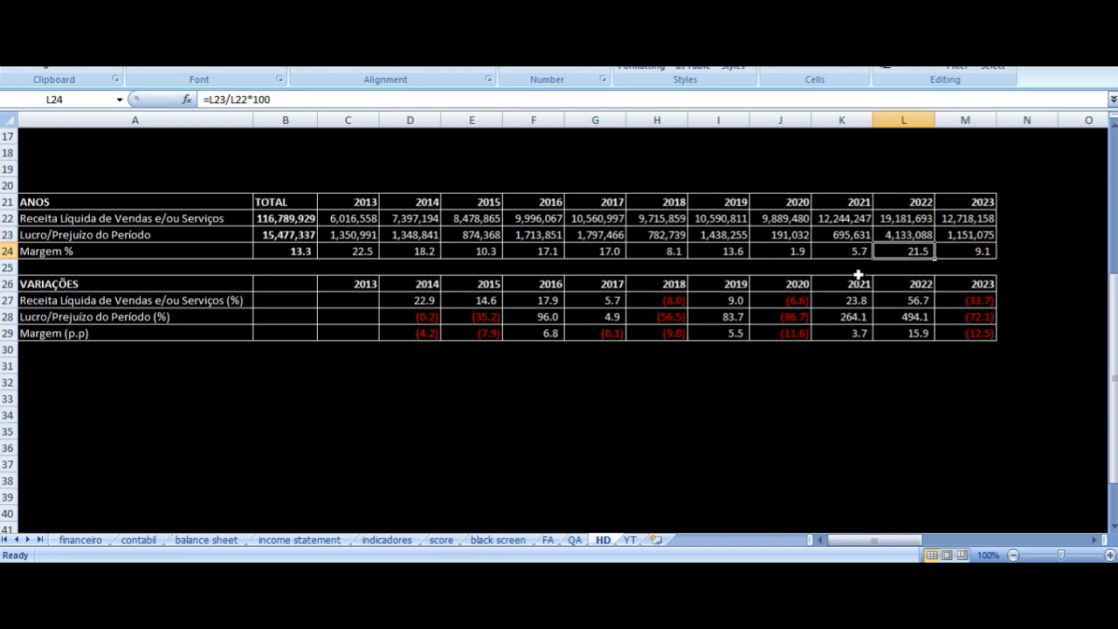
{"action": "key", "text": "Right"}
{"action": "key", "text": "Left"}
{"action": "key", "text": "Left"}
{"action": "key", "text": "Left"}
{"action": "key", "text": "Left"}
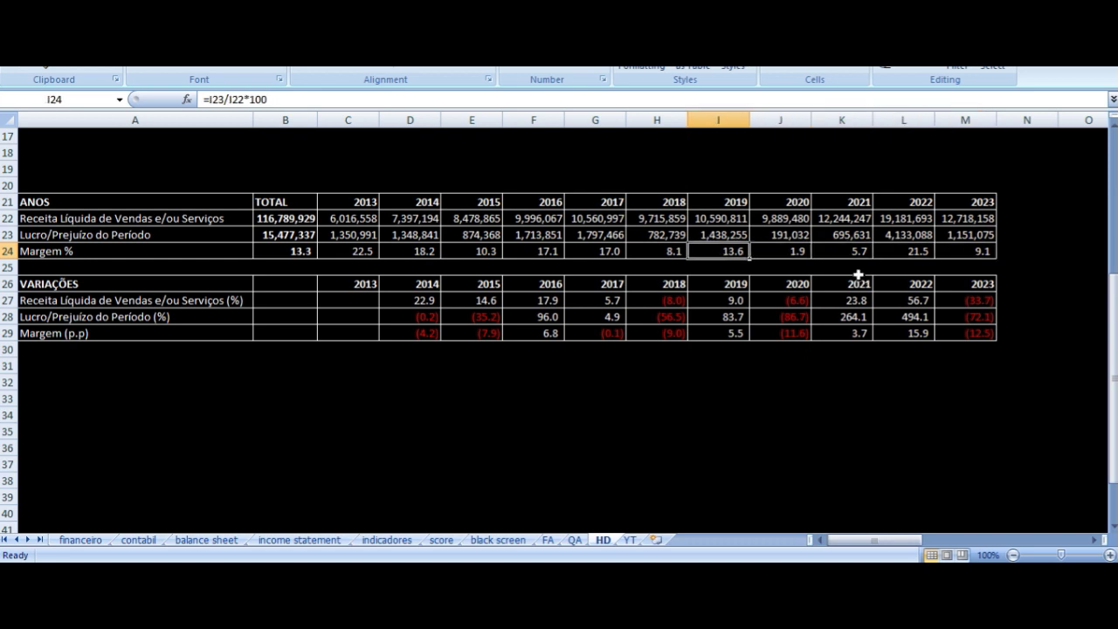
{"action": "key", "text": "Left"}
{"action": "key", "text": "Left"}
{"action": "key", "text": "Left"}
{"action": "key", "text": "Right"}
{"action": "key", "text": "Left"}
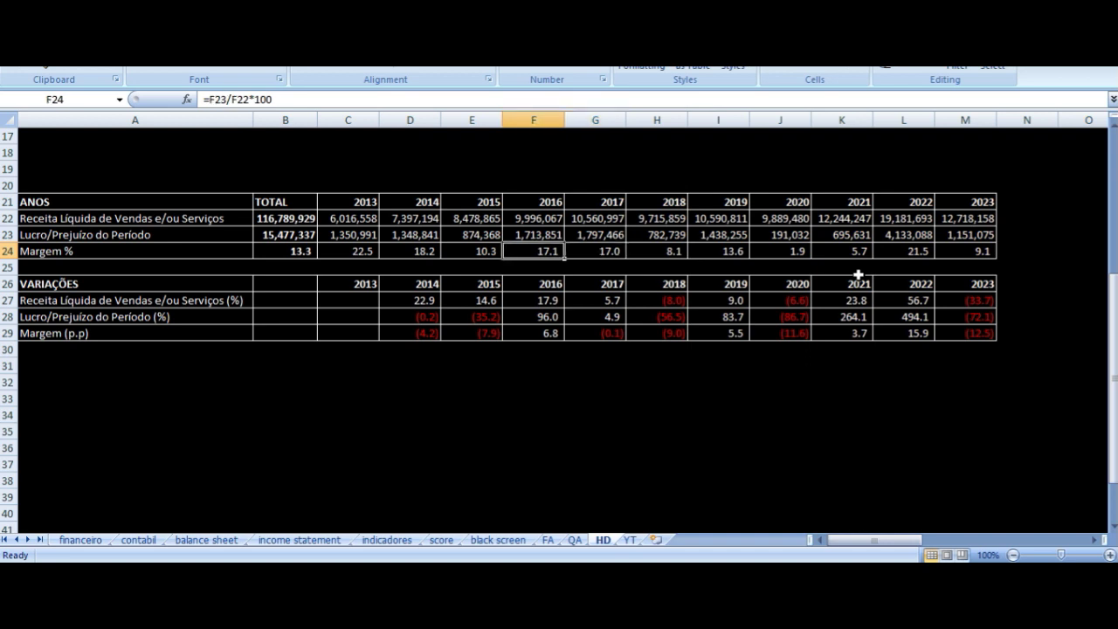
{"action": "key", "text": "Right"}
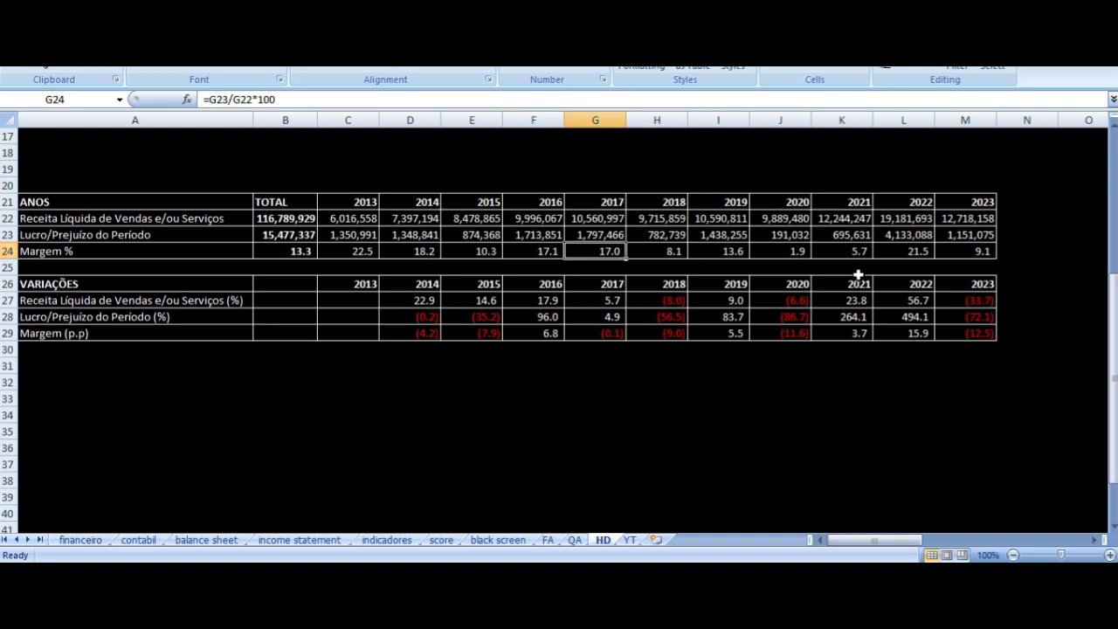
{"action": "key", "text": "Left"}
{"action": "key", "text": "Left"}
{"action": "key", "text": "Left"}
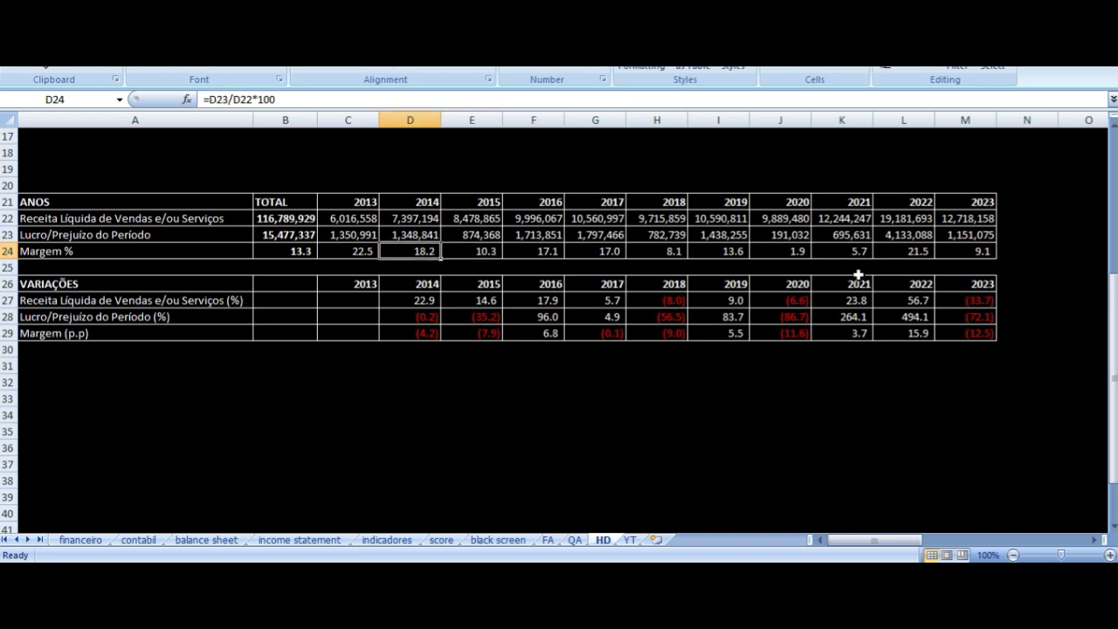
Review the yearly margins forward from 2014 to 2023, ending on the 2022 margin
{"action": "key", "text": "Right"}
{"action": "key", "text": "Right"}
{"action": "key", "text": "Right"}
{"action": "key", "text": "Right"}
{"action": "key", "text": "Right"}
{"action": "key", "text": "Right"}
{"action": "key", "text": "Right"}
{"action": "key", "text": "Right"}
{"action": "key", "text": "Right"}
{"action": "key", "text": "Left"}
{"action": "key", "text": "Left"}
{"action": "key", "text": "Right"}
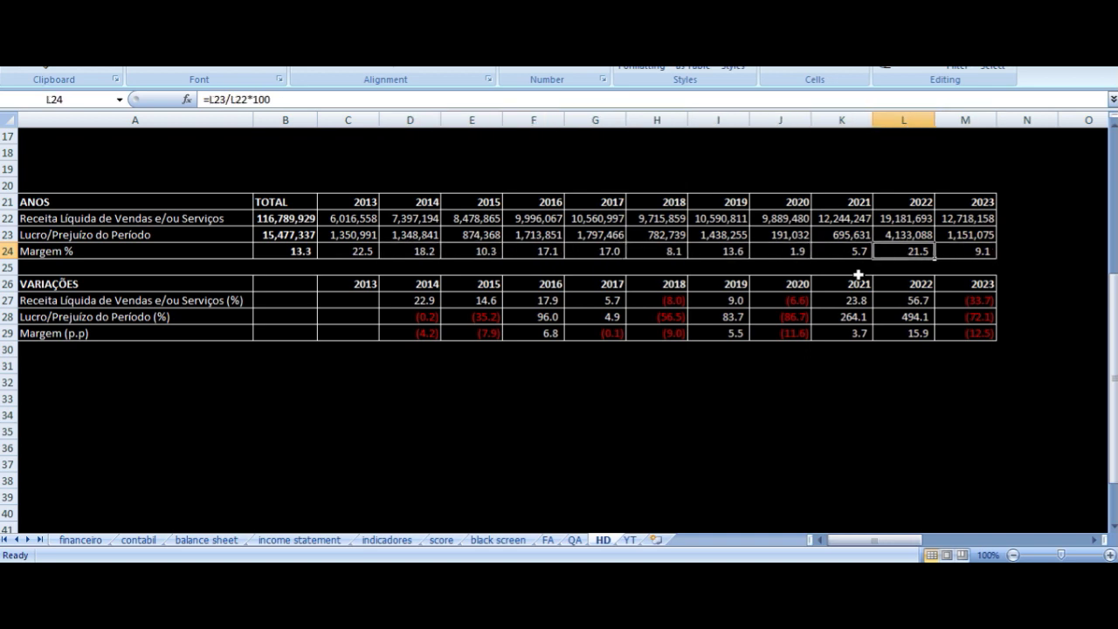
Examine the margins backward from 2023 to 2013 and check the total-period margin
{"action": "key", "text": "Right"}
{"action": "key", "text": "Left"}
{"action": "key", "text": "Left"}
{"action": "key", "text": "Left"}
{"action": "key", "text": "Left"}
{"action": "key", "text": "Left"}
{"action": "key", "text": "Left"}
{"action": "key", "text": "Left"}
{"action": "key", "text": "Left"}
{"action": "key", "text": "Left"}
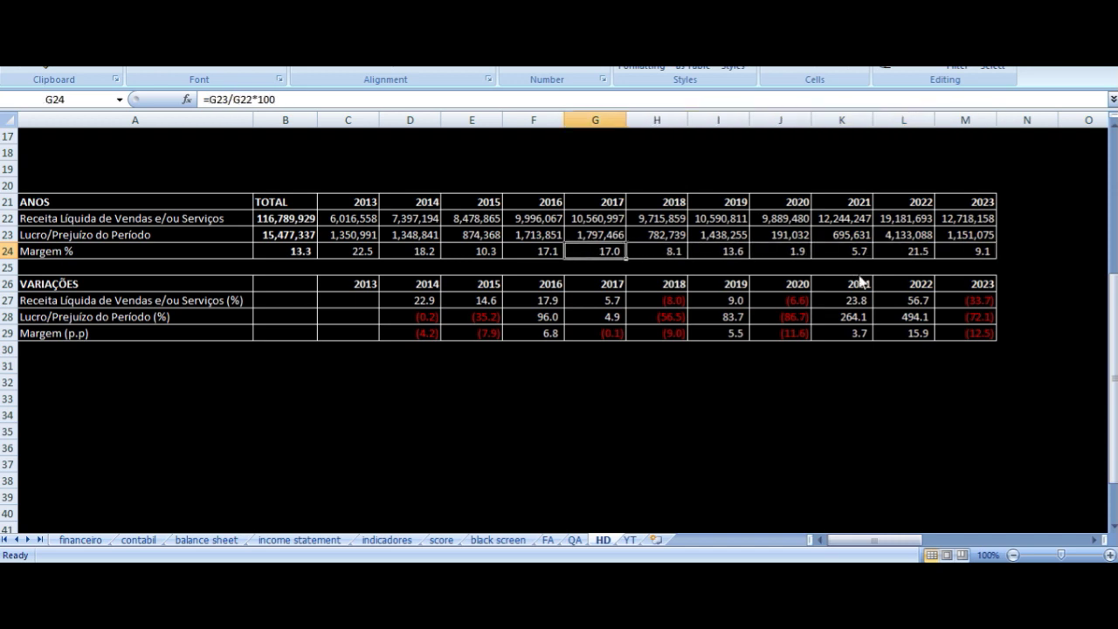
{"action": "key", "text": "Left"}
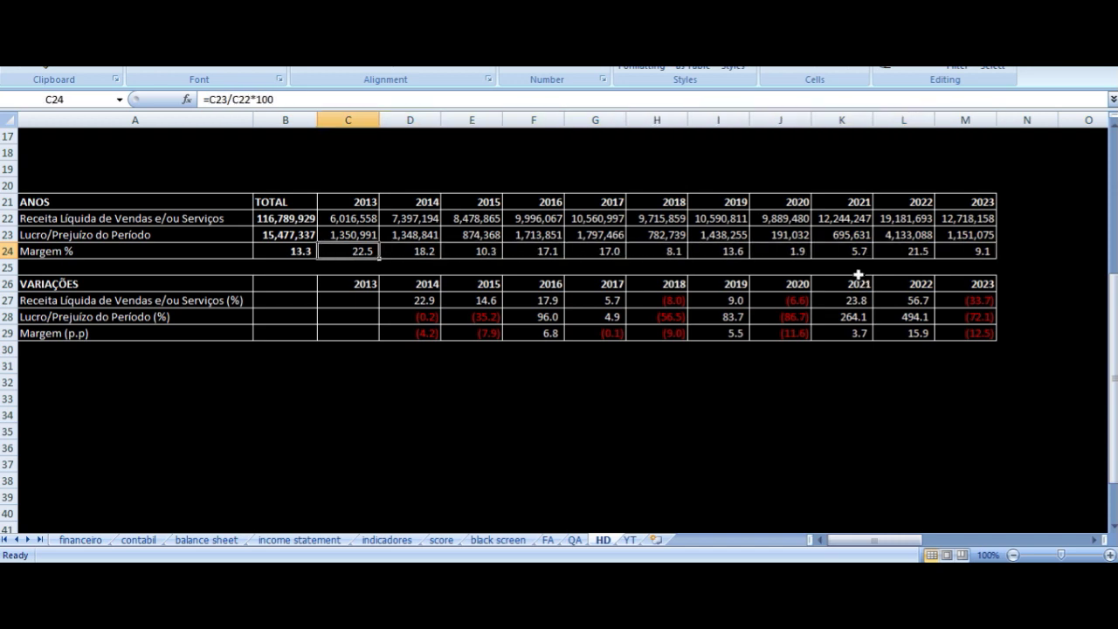
{"action": "key", "text": "Left"}
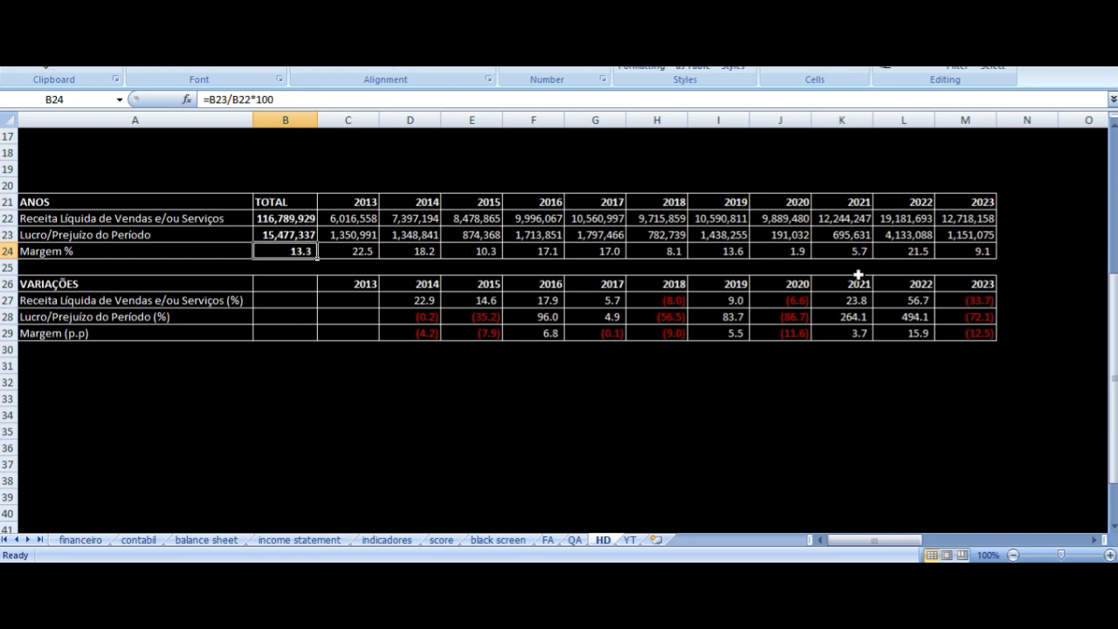
Compare the total-period margin with each year's margin, finishing on 2023
{"action": "key", "text": "Right"}
{"action": "key", "text": "Right"}
{"action": "key", "text": "Right"}
{"action": "key", "text": "Right"}
{"action": "key", "text": "Right"}
{"action": "key", "text": "Right"}
{"action": "key", "text": "Right"}
{"action": "key", "text": "Right"}
{"action": "key", "text": "Right"}
{"action": "key", "text": "Right"}
{"action": "key", "text": "Right"}
{"action": "key", "text": "Right"}
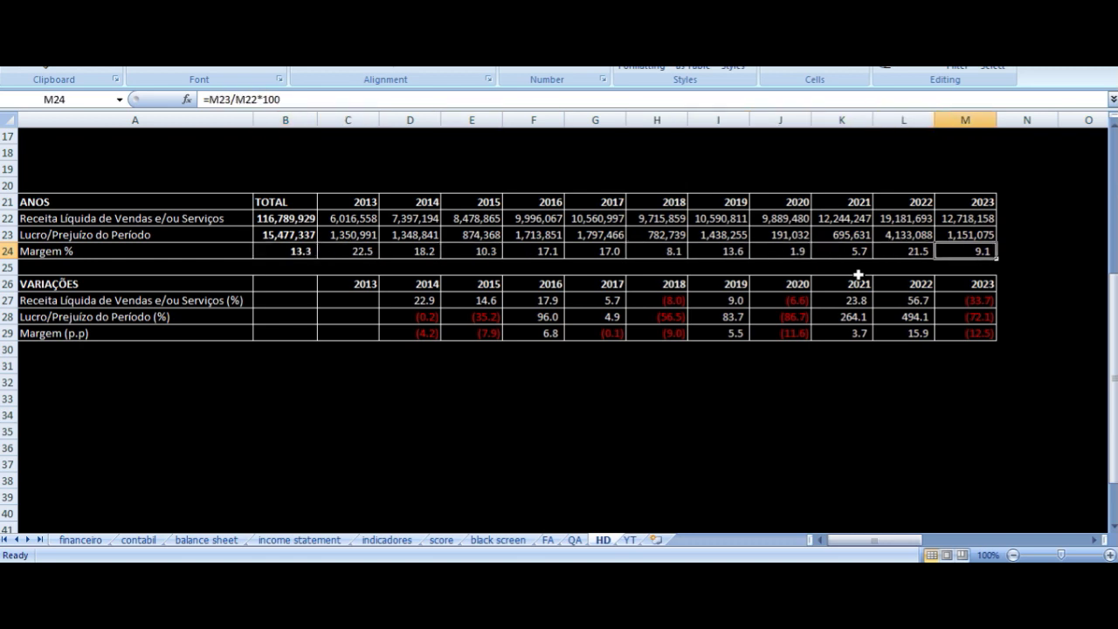
Examine the 2023 variations in net revenue, profit and margin
{"action": "key", "text": "Down"}
{"action": "key", "text": "Down"}
{"action": "key", "text": "Down"}
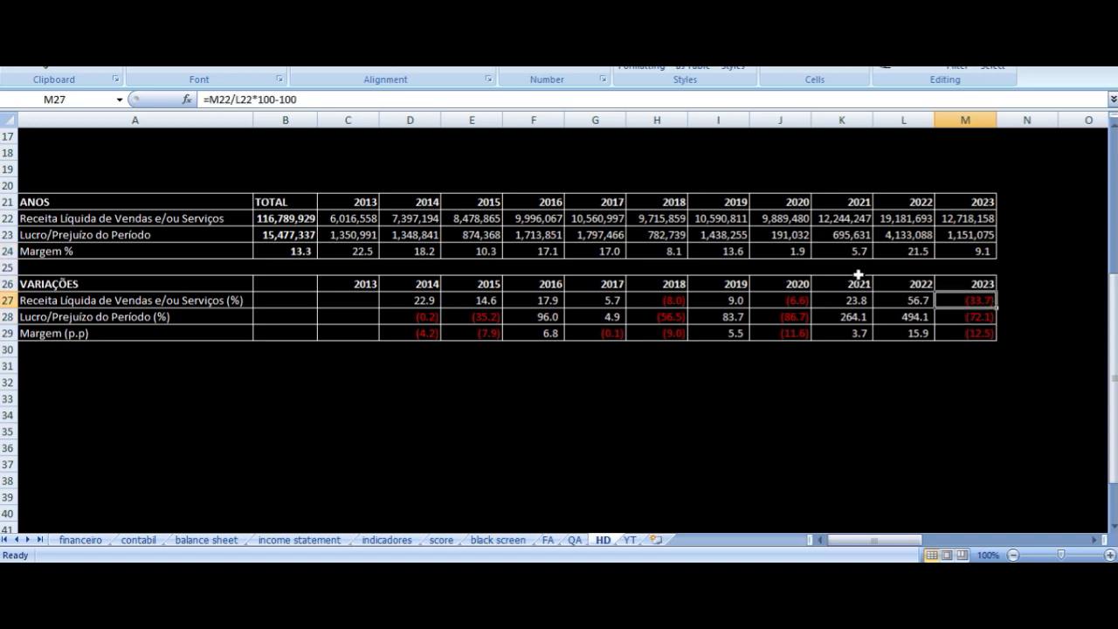
{"action": "key", "text": "Down"}
{"action": "key", "text": "Down"}
{"action": "key", "text": "Up"}
{"action": "key", "text": "Up"}
{"action": "key", "text": "Down"}
{"action": "key", "text": "Down"}
{"action": "key", "text": "Up"}
{"action": "key", "text": "Up"}
{"action": "key", "text": "Down"}
{"action": "key", "text": "Down"}
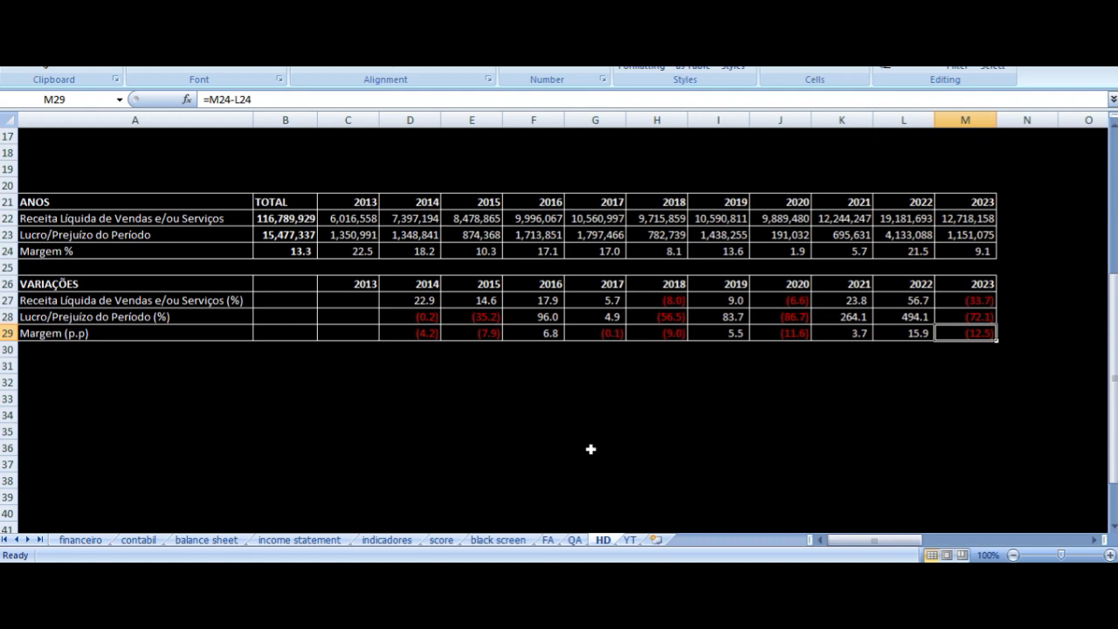
Open the YT sheet and highlight the 3T22–3T23 and 2T23–3T23 margin comparisons
{"action": "left_click", "coordinate": [629, 539]}
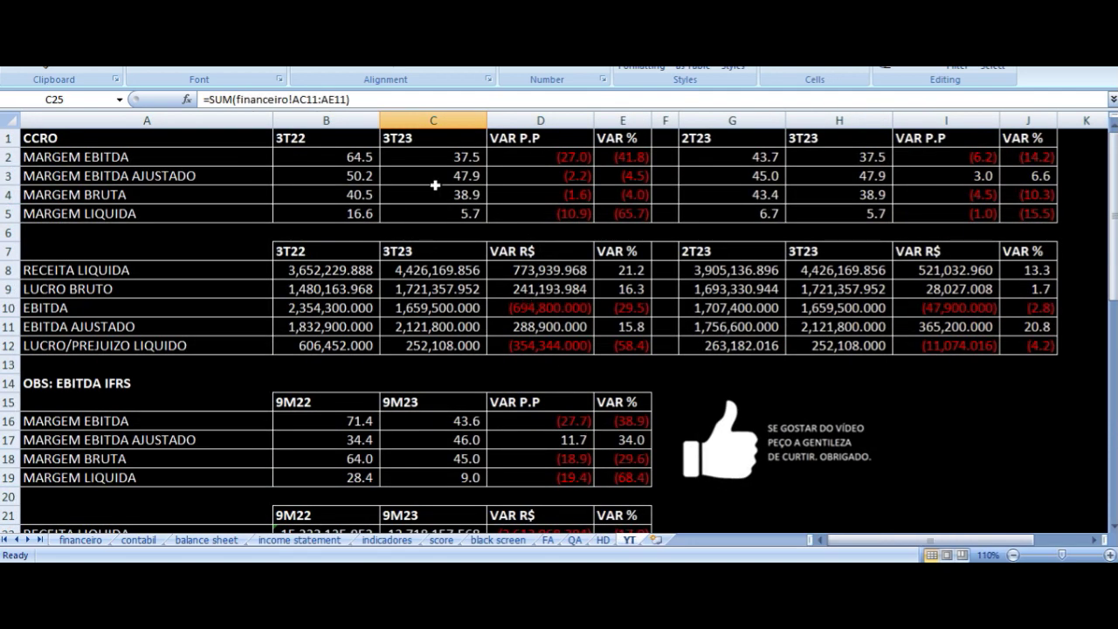
{"action": "left_click_drag", "start_coordinate": [349, 156], "coordinate": [402, 211]}
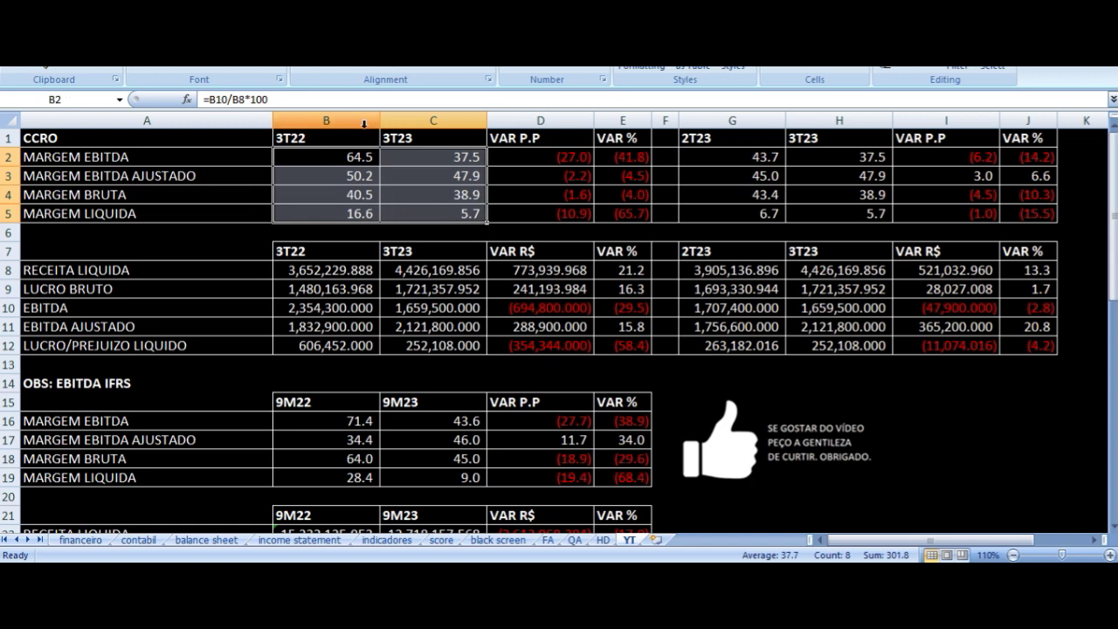
{"action": "left_click_drag", "start_coordinate": [770, 133], "coordinate": [831, 209]}
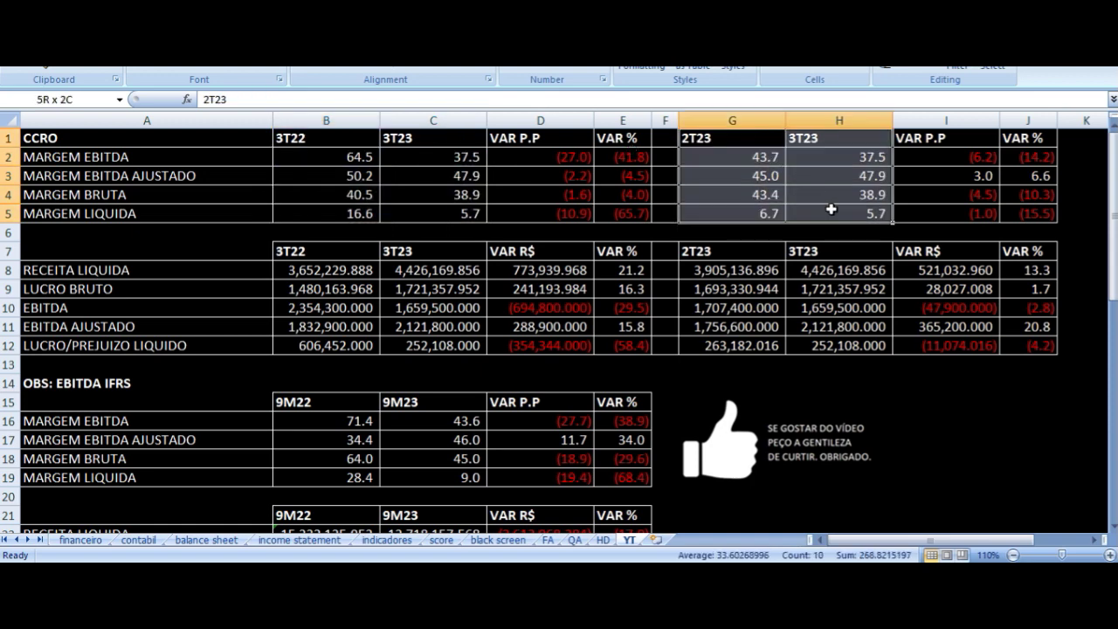
{"action": "left_click", "coordinate": [358, 157]}
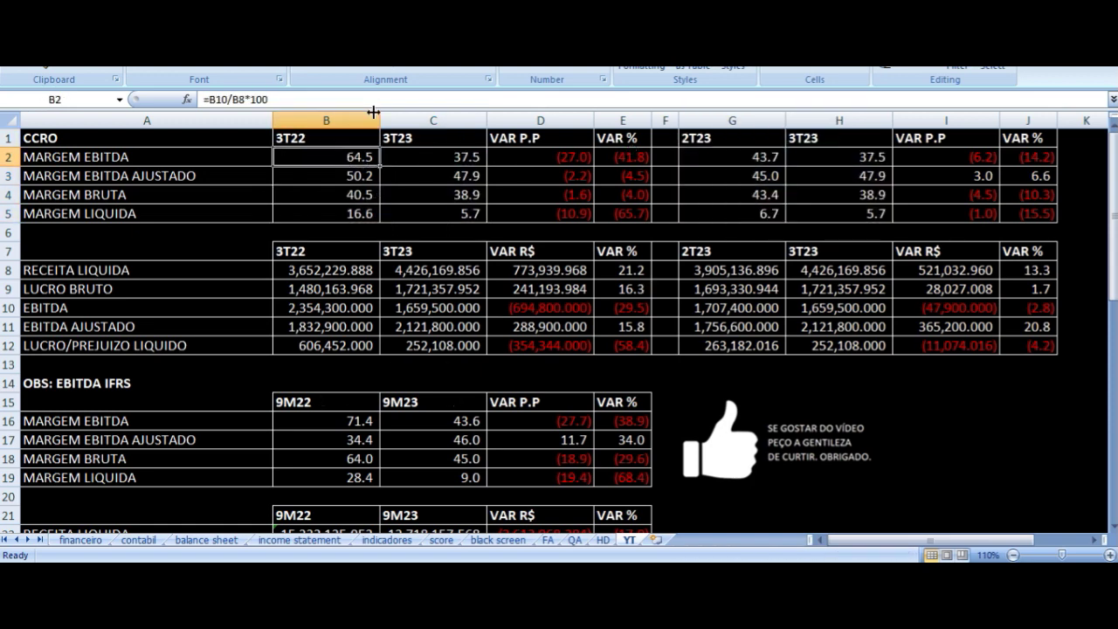
Review the margin and results line items and the EBITDA IFRS note, consulting the Destaques Financeiros table in the company report
{"action": "left_click", "coordinate": [147, 156]}
{"action": "left_click", "coordinate": [147, 270]}
{"action": "left_click", "coordinate": [147, 138]}
{"action": "left_click", "coordinate": [146, 175]}
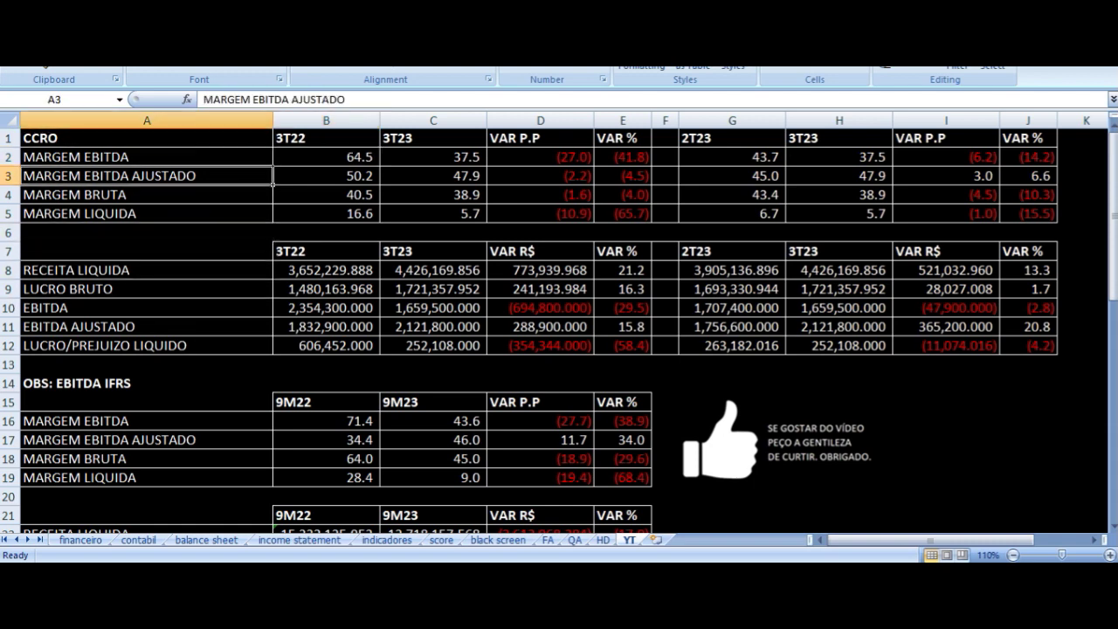
{"action": "left_click", "coordinate": [147, 270]}
{"action": "left_click", "coordinate": [147, 326]}
{"action": "left_click", "coordinate": [147, 345]}
{"action": "left_click", "coordinate": [147, 382]}
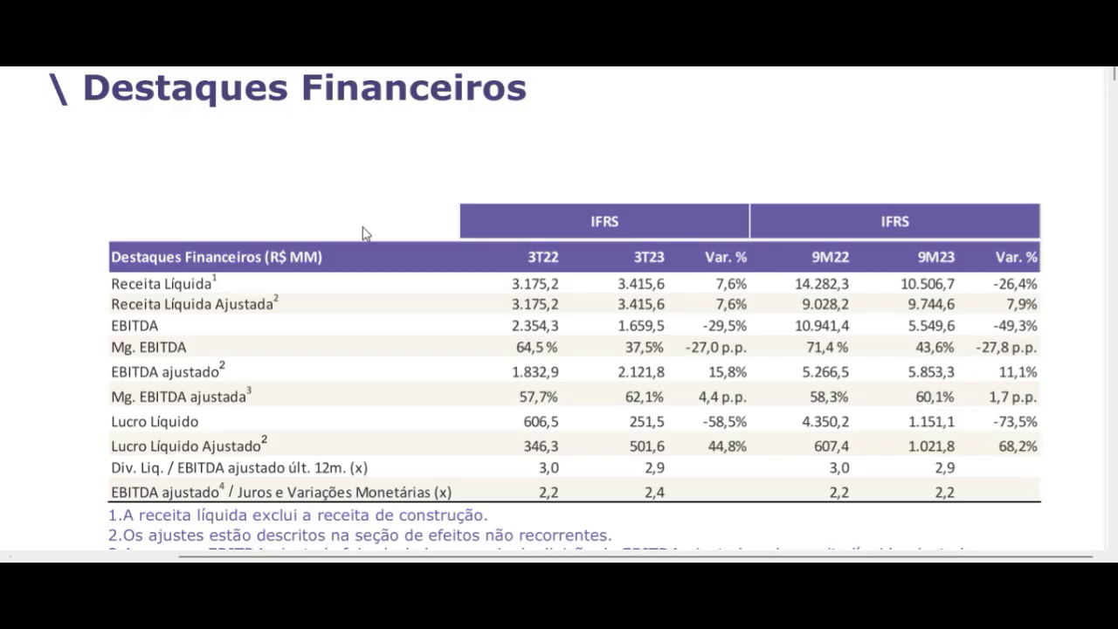
Return to the YT sheet in Excel and compare the 3T22 and 3T23 EBITDA margins
{"action": "left_click", "coordinate": [559, 559]}
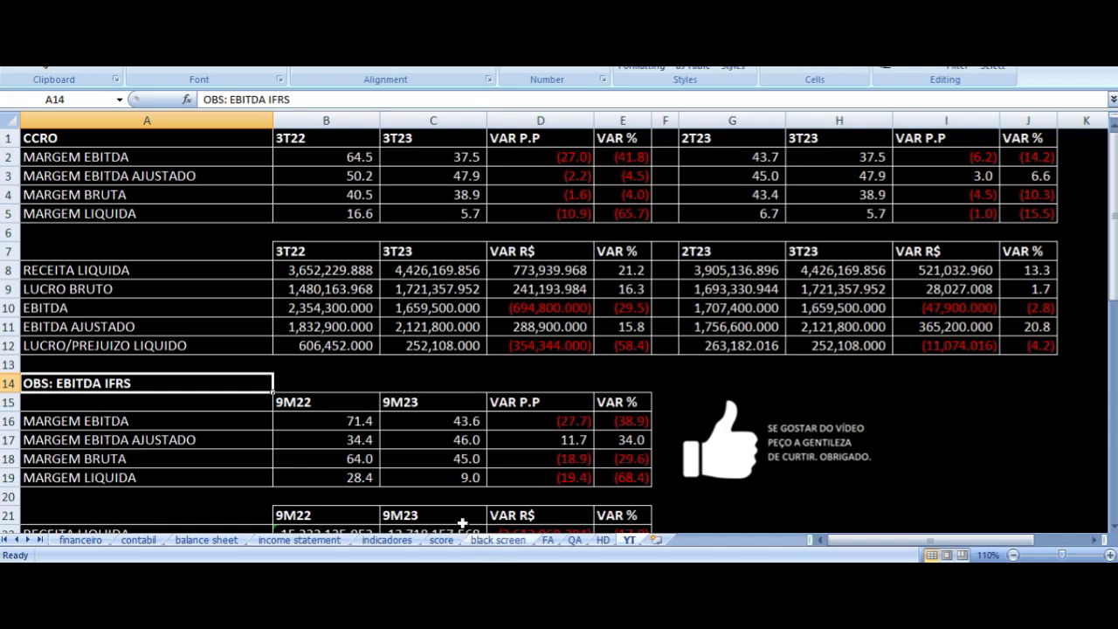
{"action": "left_click", "coordinate": [324, 160]}
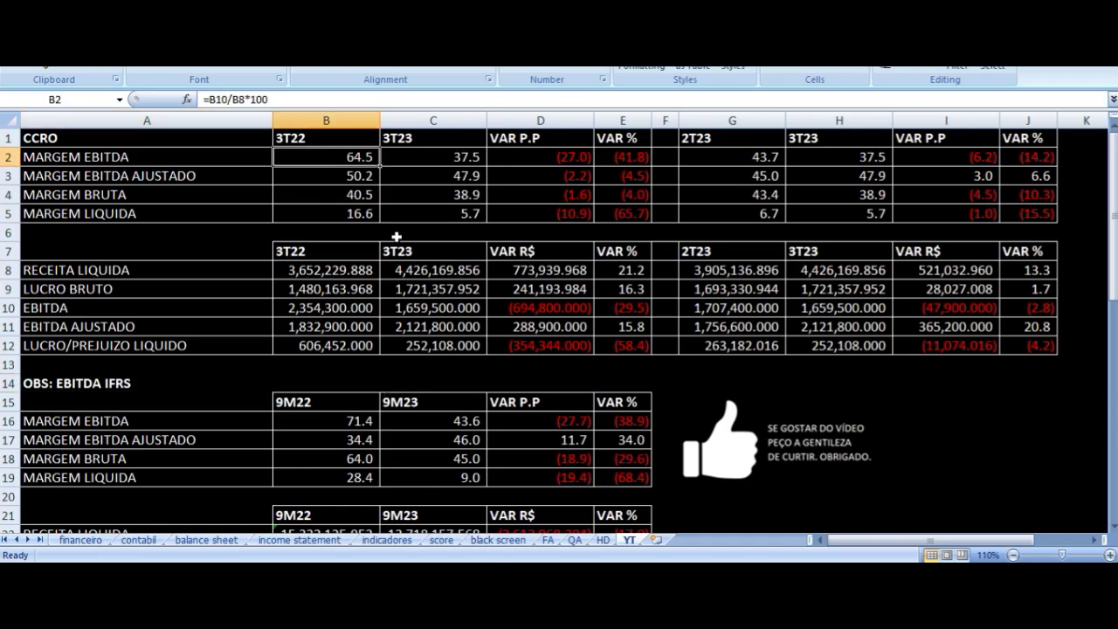
{"action": "key", "text": "Left"}
{"action": "key", "text": "Right"}
{"action": "key", "text": "Up"}
{"action": "key", "text": "Down"}
{"action": "key", "text": "Right"}
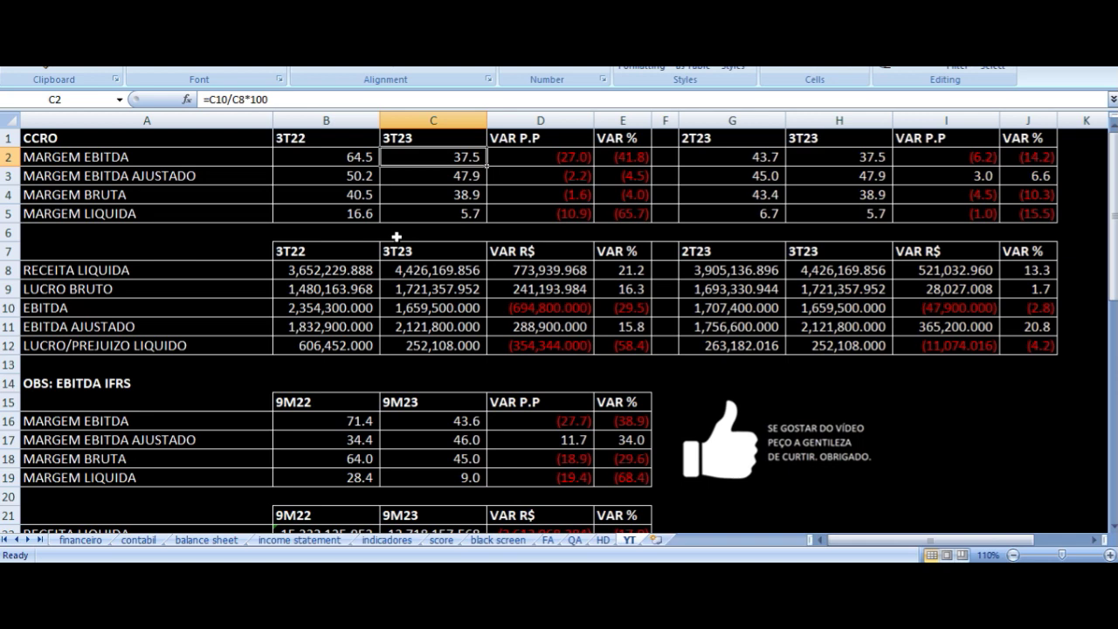
Examine the 3T22–3T23 variations in EBITDA margin and compare the adjusted EBITDA margin between the two quarters
{"action": "key", "text": "Right"}
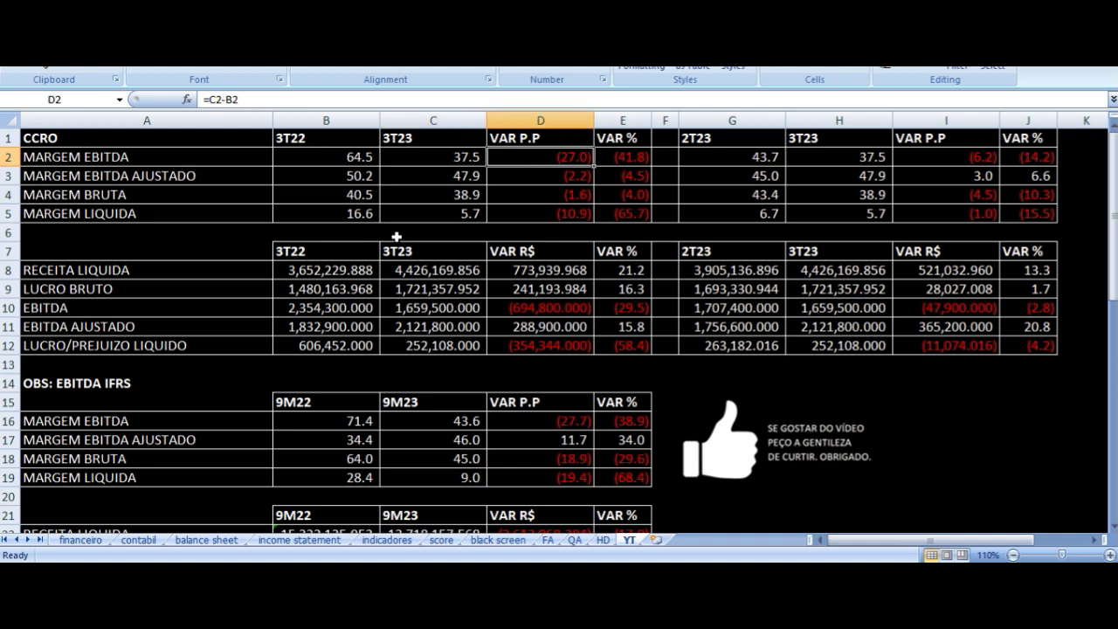
{"action": "key", "text": "Right"}
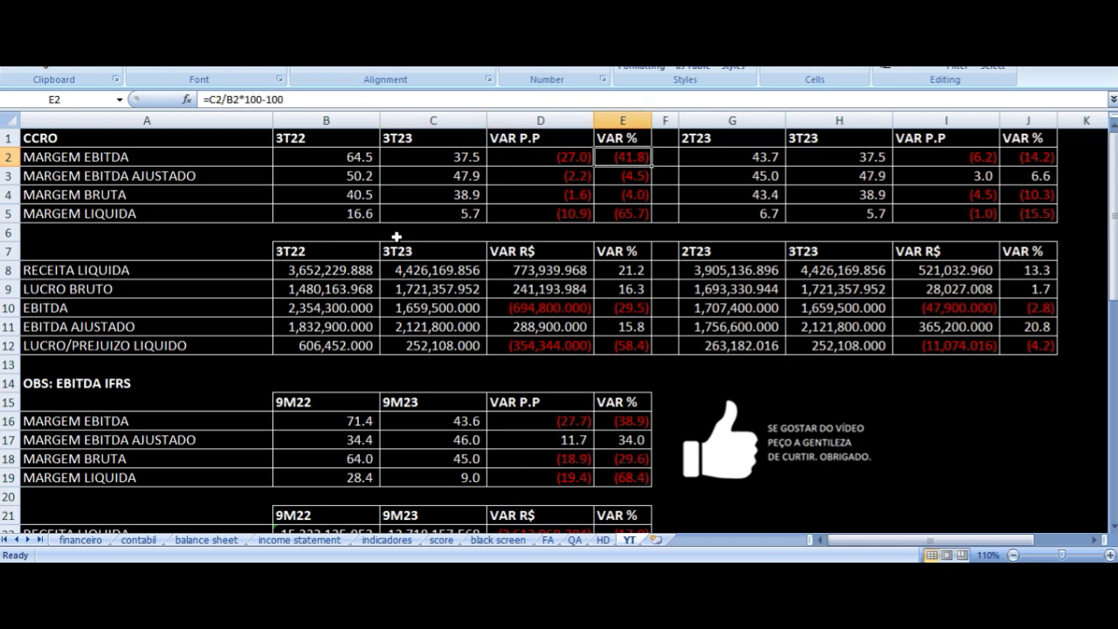
{"action": "key", "text": "Down"}
{"action": "key", "text": "Left"}
{"action": "key", "text": "Left"}
{"action": "key", "text": "Left"}
{"action": "key", "text": "Left"}
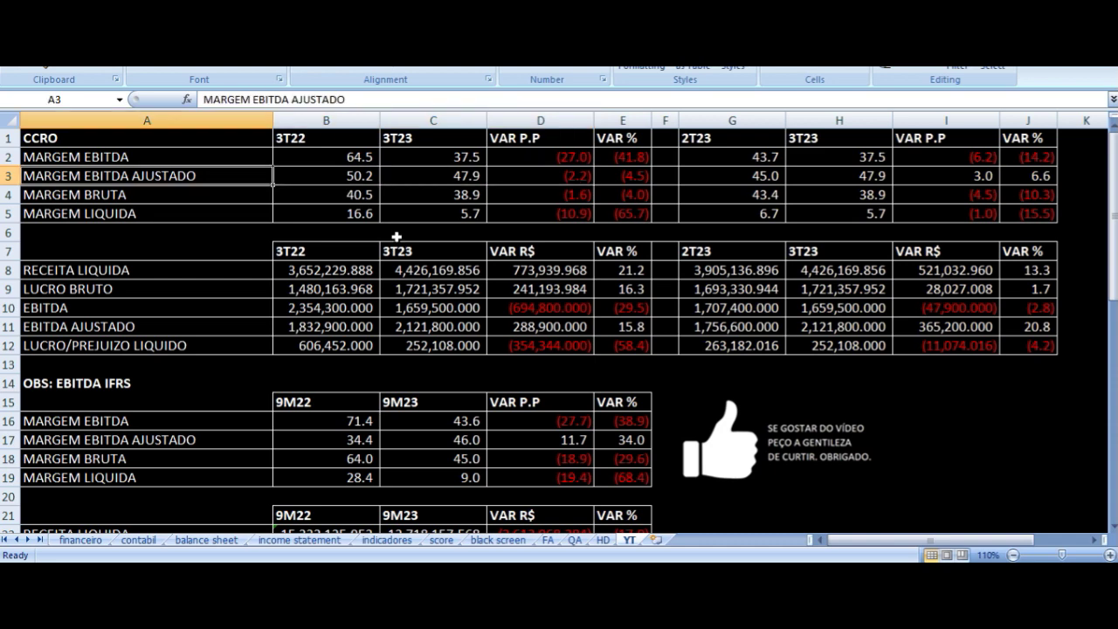
{"action": "key", "text": "Right"}
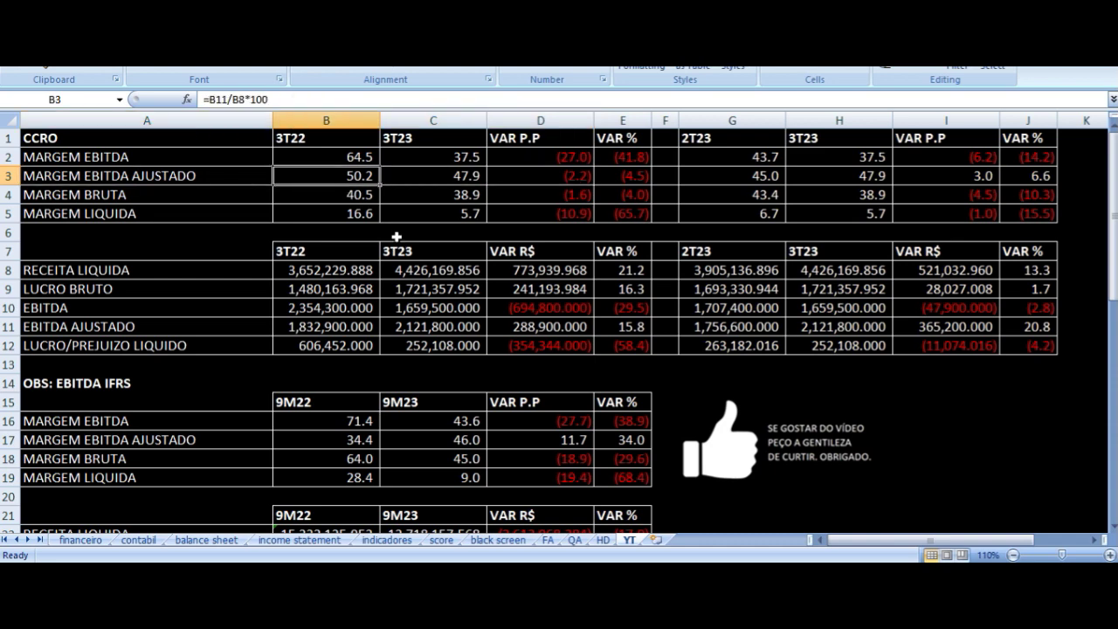
{"action": "key", "text": "Right"}
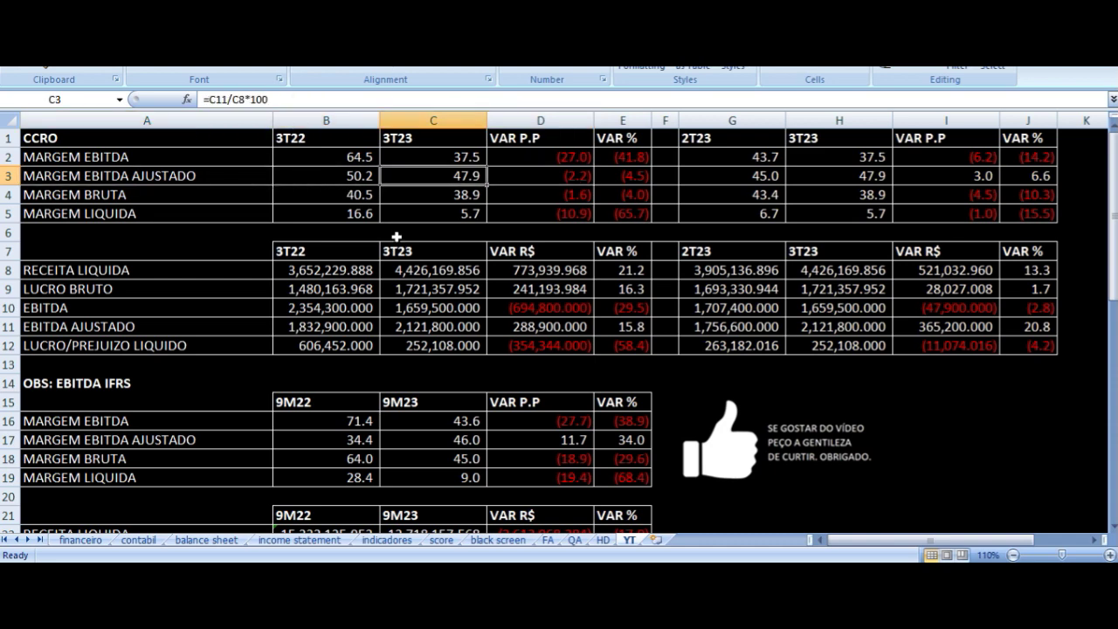
{"action": "key", "text": "Right"}
{"action": "key", "text": "Up"}
{"action": "key", "text": "Up"}
{"action": "key", "text": "Down"}
{"action": "key", "text": "Down"}
Compare the gross margin (MARGEM BRUTA) between 3T22 and 3T23, including its percentage-point variation
{"action": "key", "text": "Down"}
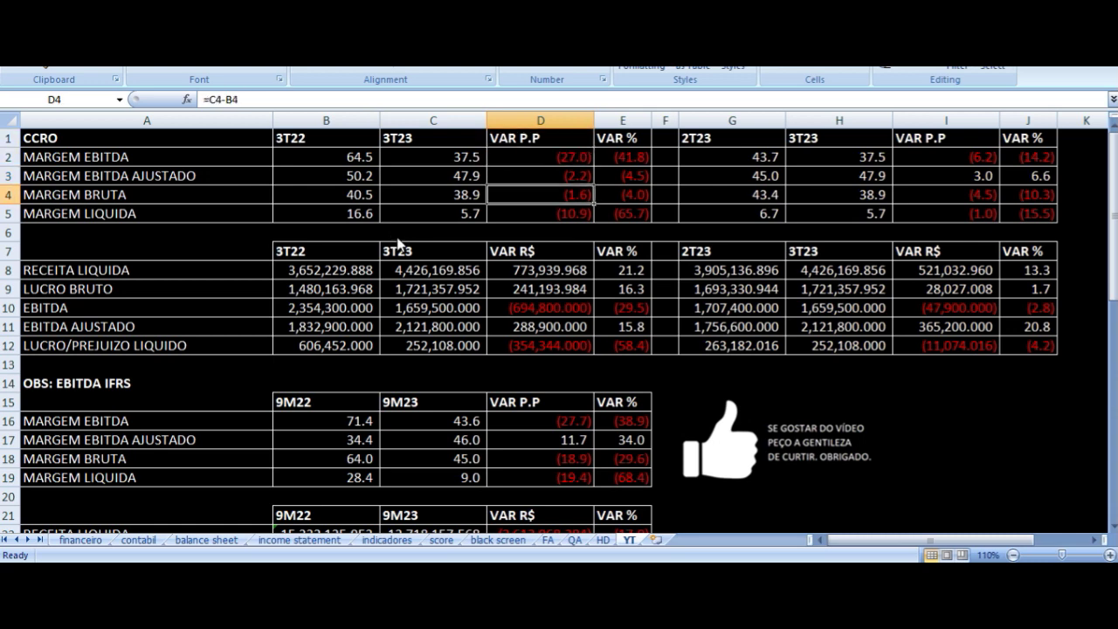
{"action": "key", "text": "Left"}
{"action": "key", "text": "Left"}
{"action": "key", "text": "Left"}
{"action": "key", "text": "Right"}
{"action": "key", "text": "Right"}
{"action": "key", "text": "Left"}
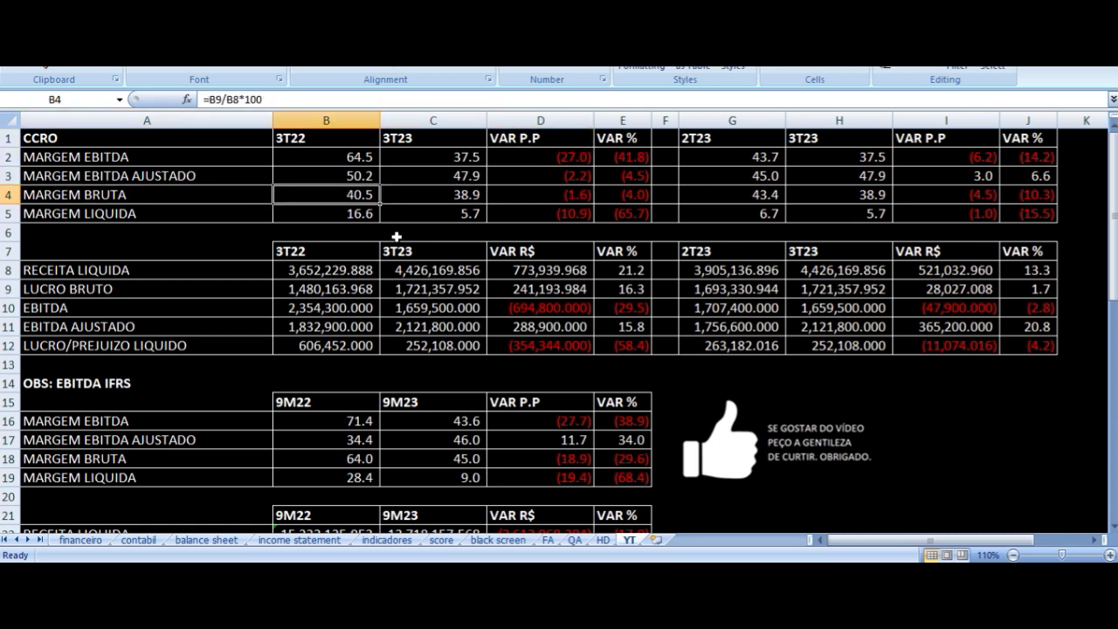
{"action": "key", "text": "Right"}
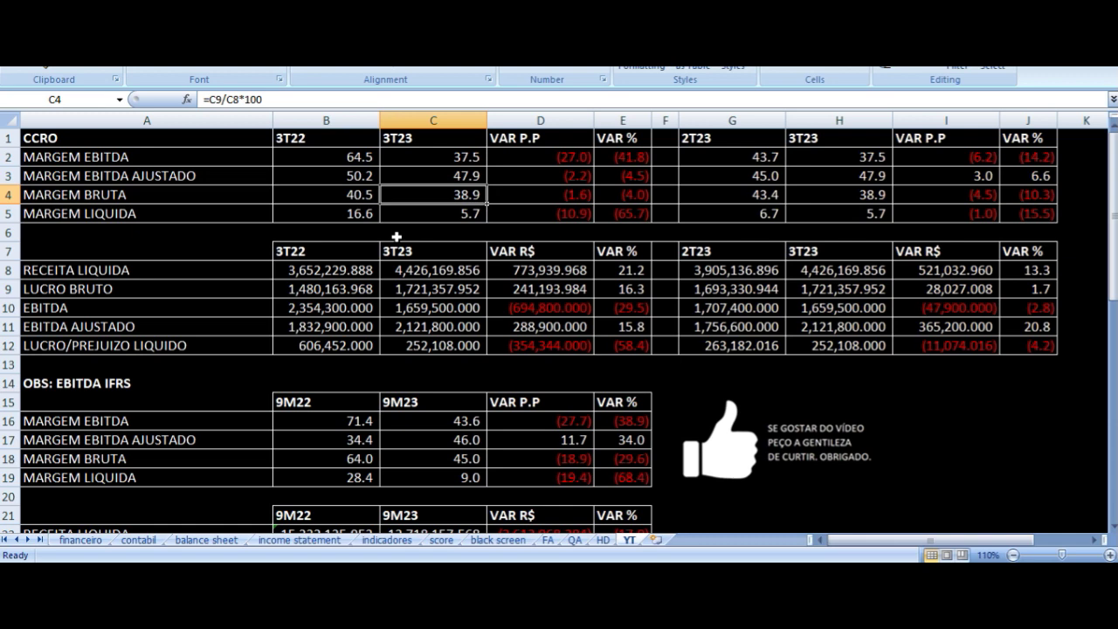
{"action": "key", "text": "Right"}
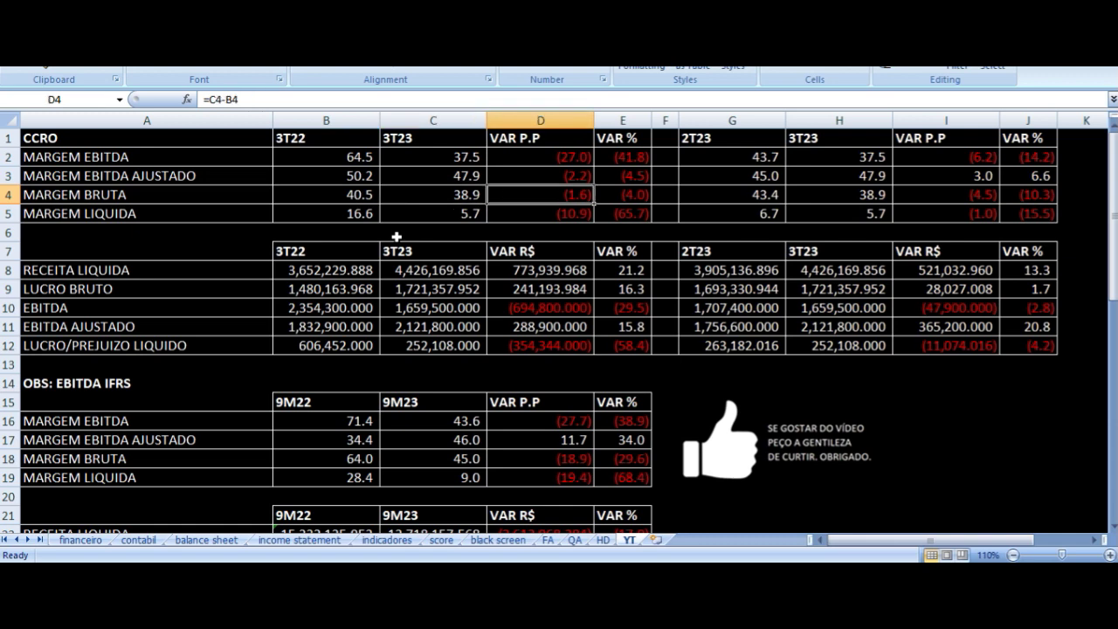
Compare the 3T22 and 3T23 net margins, then review the percentage-point variations of all four margins
{"action": "key", "text": "Down"}
{"action": "key", "text": "Left"}
{"action": "key", "text": "Left"}
{"action": "key", "text": "Left"}
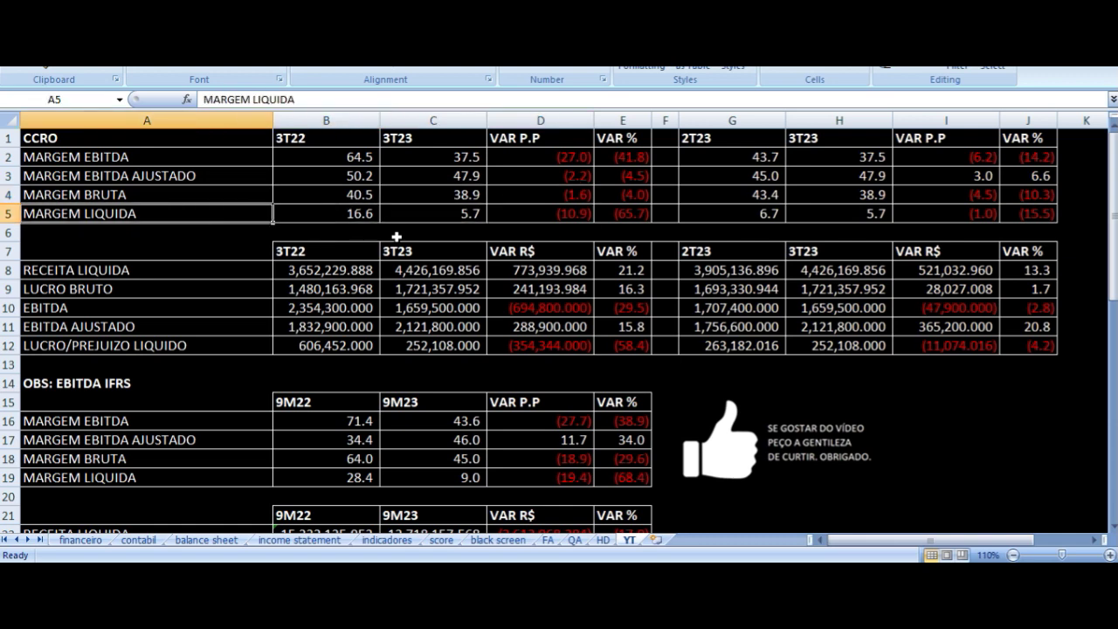
{"action": "key", "text": "Right"}
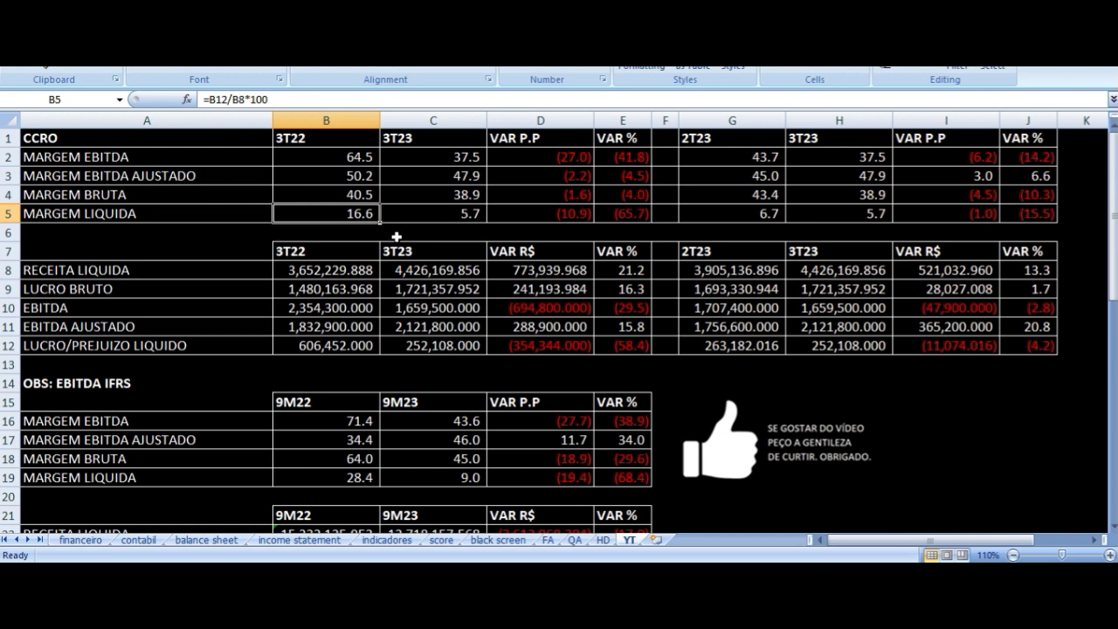
{"action": "key", "text": "Right"}
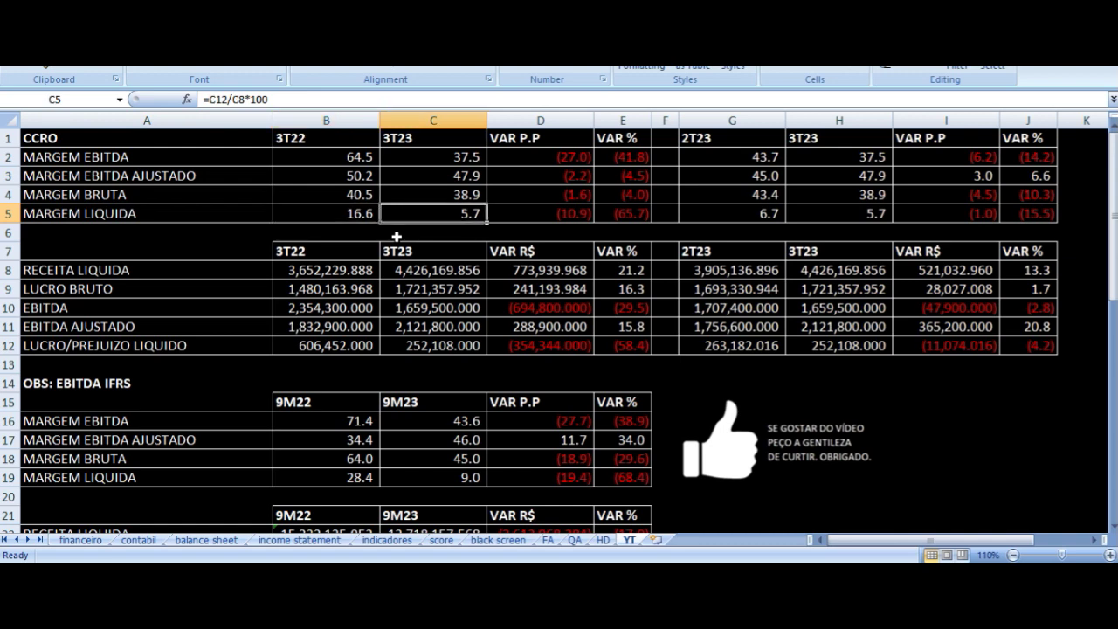
{"action": "key", "text": "Right"}
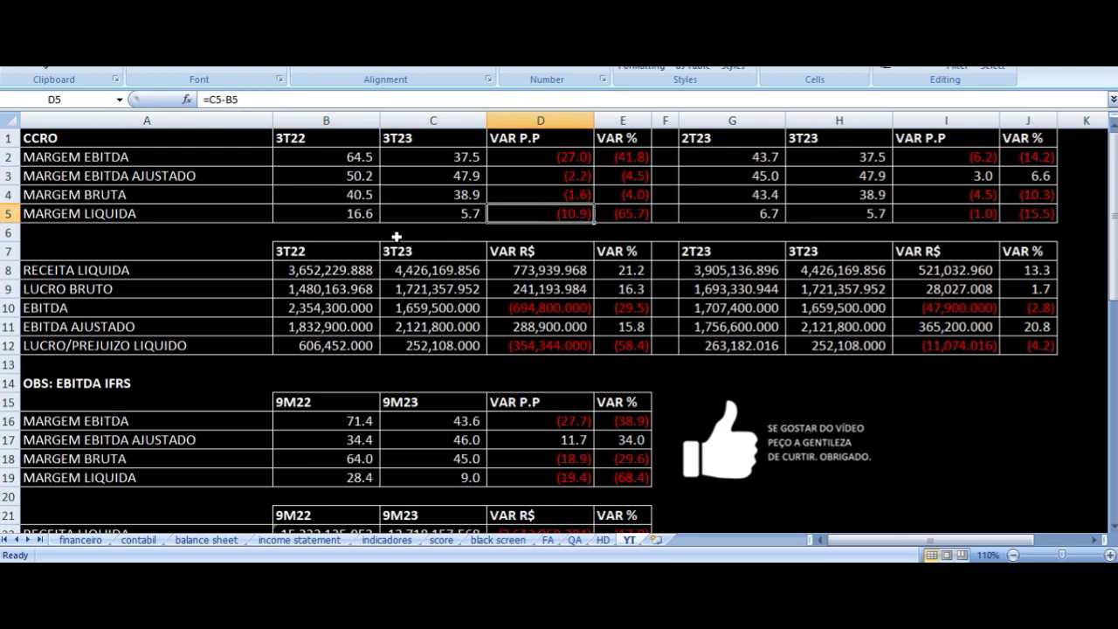
{"action": "key", "text": "Up"}
{"action": "key", "text": "Up"}
{"action": "key", "text": "Up"}
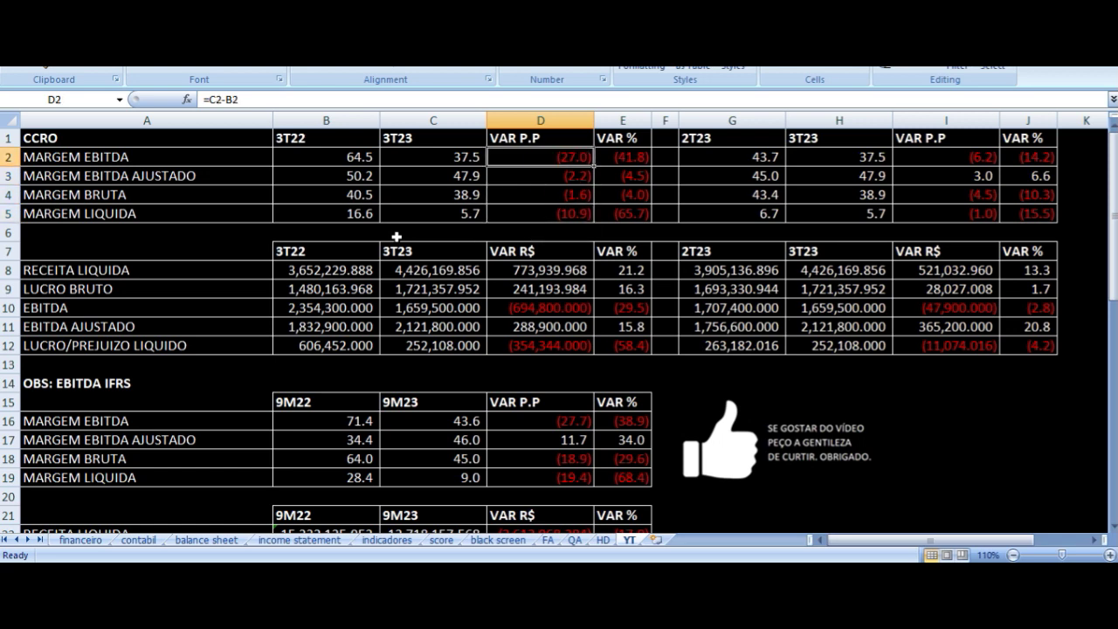
{"action": "key", "text": "Down"}
{"action": "key", "text": "Down"}
{"action": "key", "text": "Down"}
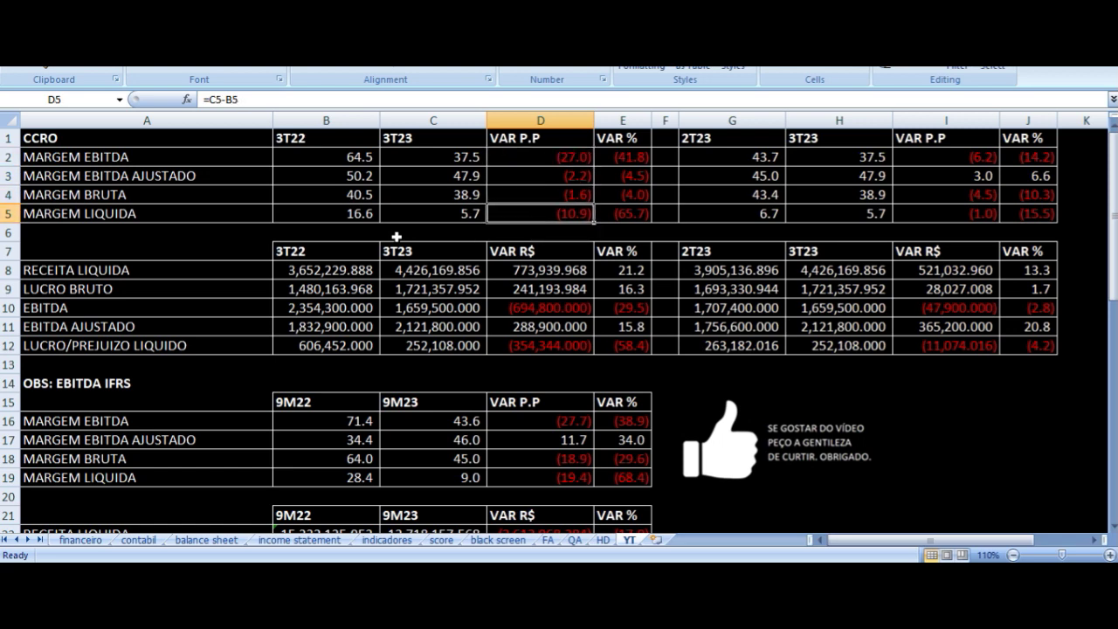
Compare net revenue (RECEITA LIQUIDA) between 3T22 and 3T23, including its variation in R$ and percent
{"action": "key", "text": "Down"}
{"action": "key", "text": "Down"}
{"action": "key", "text": "Down"}
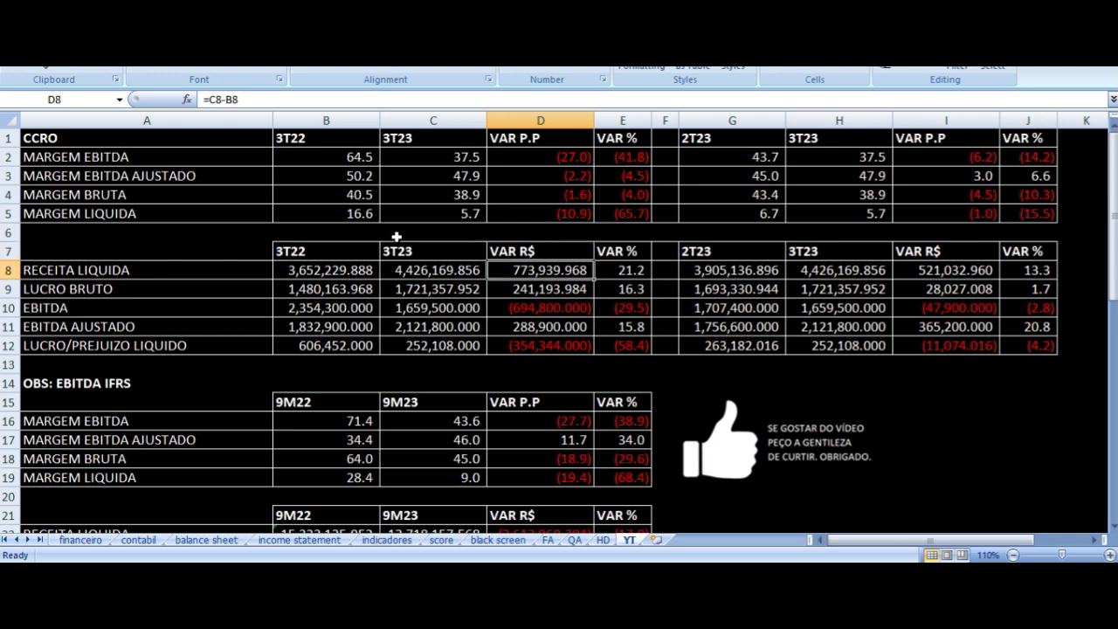
{"action": "key", "text": "Left"}
{"action": "key", "text": "Left"}
{"action": "key", "text": "Left"}
{"action": "key", "text": "Right"}
{"action": "key", "text": "Left"}
{"action": "key", "text": "Right"}
{"action": "key", "text": "Right"}
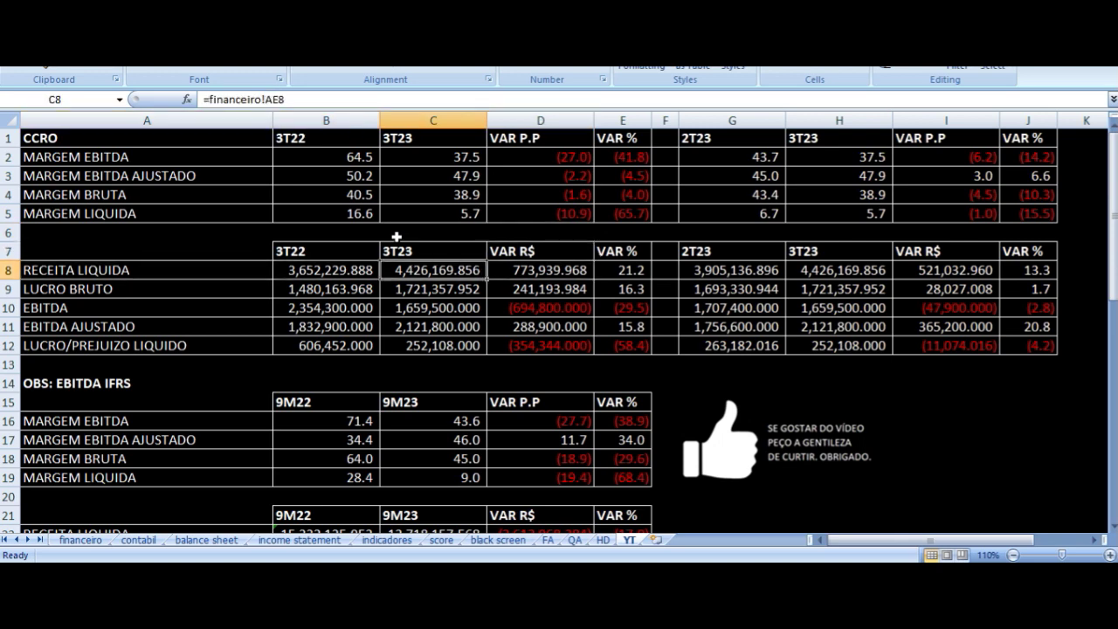
{"action": "key", "text": "Right"}
{"action": "key", "text": "Right"}
Compare gross profit (LUCRO BRUTO) between 3T22 and 3T23, including its variation in R$ and percent
{"action": "key", "text": "Down"}
{"action": "key", "text": "Left"}
{"action": "key", "text": "Left"}
{"action": "key", "text": "Left"}
{"action": "key", "text": "Left"}
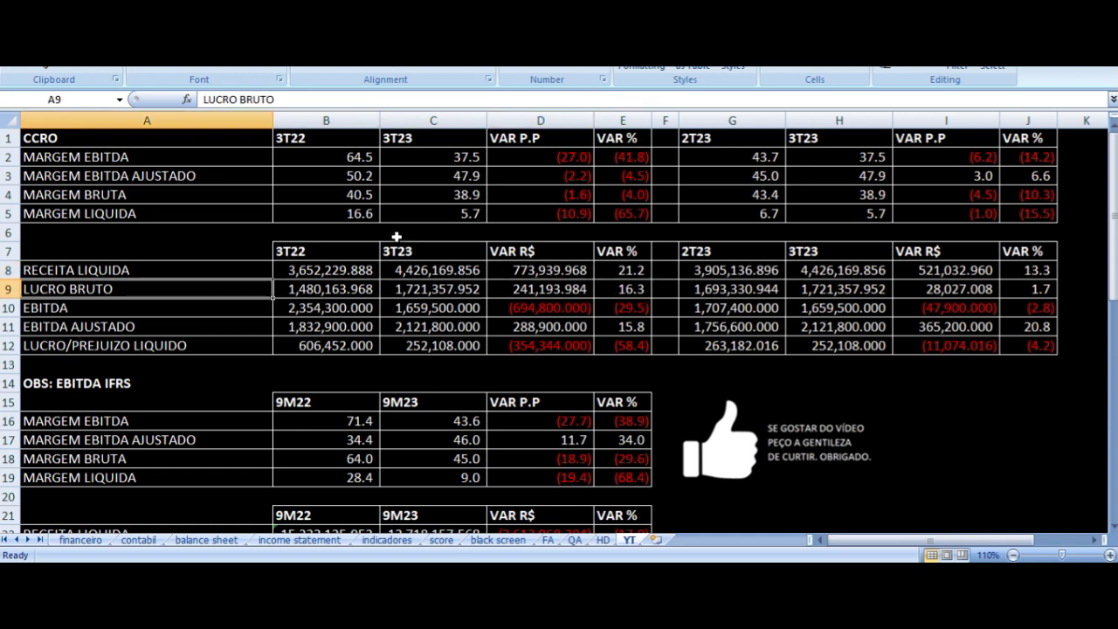
{"action": "key", "text": "Right"}
{"action": "key", "text": "Right"}
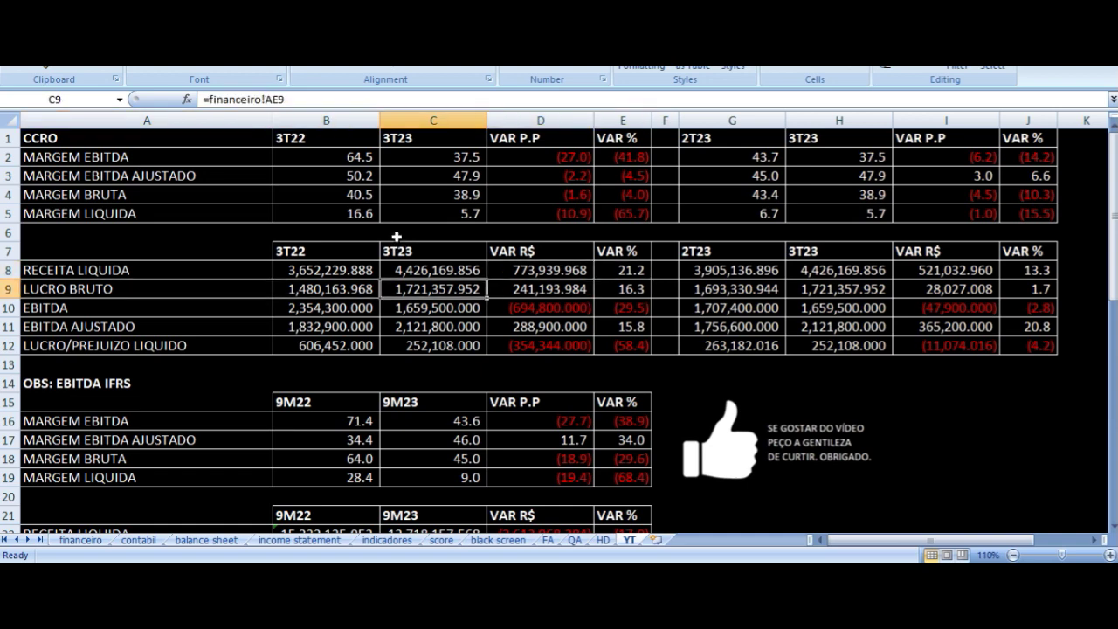
{"action": "key", "text": "Right"}
{"action": "key", "text": "Right"}
Compare EBITDA between 3T22 and 3T23, including its variation in R$ and percent
{"action": "key", "text": "Down"}
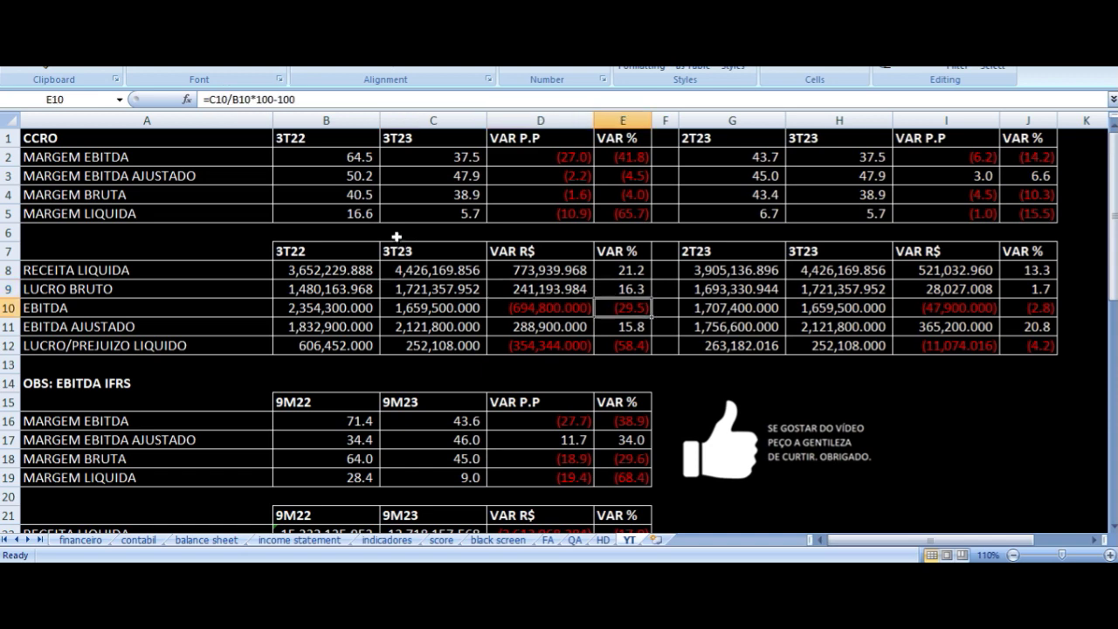
{"action": "key", "text": "Left"}
{"action": "key", "text": "Left"}
{"action": "key", "text": "Left"}
{"action": "key", "text": "Left"}
{"action": "key", "text": "Right"}
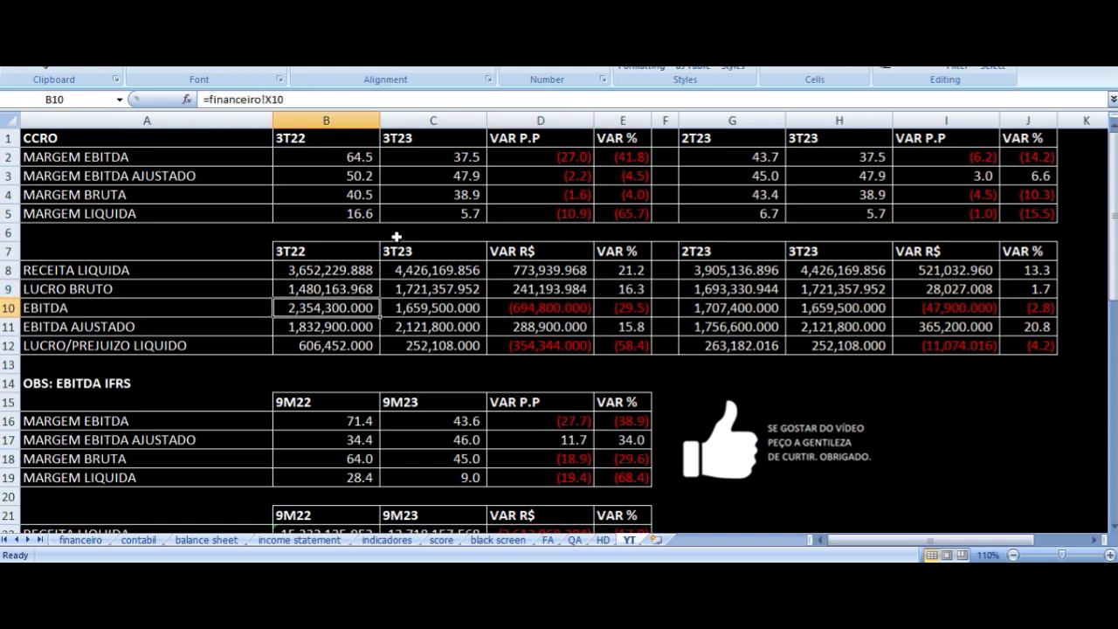
{"action": "key", "text": "Right"}
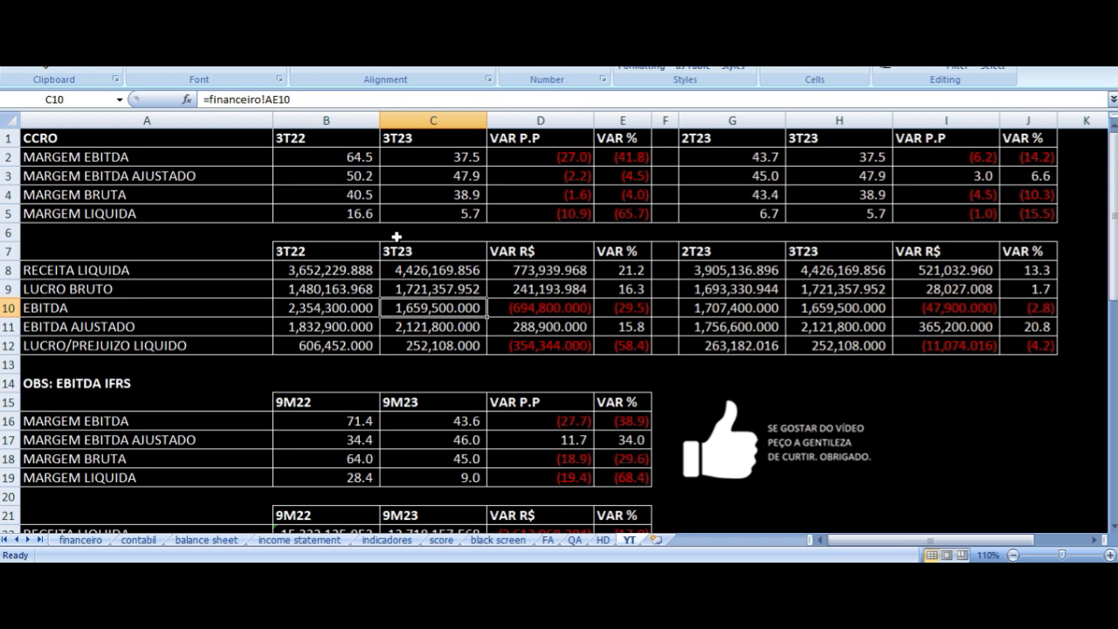
{"action": "key", "text": "Right"}
{"action": "key", "text": "Right"}
Compare adjusted EBITDA (EBITDA AJUSTADO) between 3T22 and 3T23, including its variation in R$ and percent
{"action": "key", "text": "Down"}
{"action": "key", "text": "Left"}
{"action": "key", "text": "Left"}
{"action": "key", "text": "Left"}
{"action": "key", "text": "Left"}
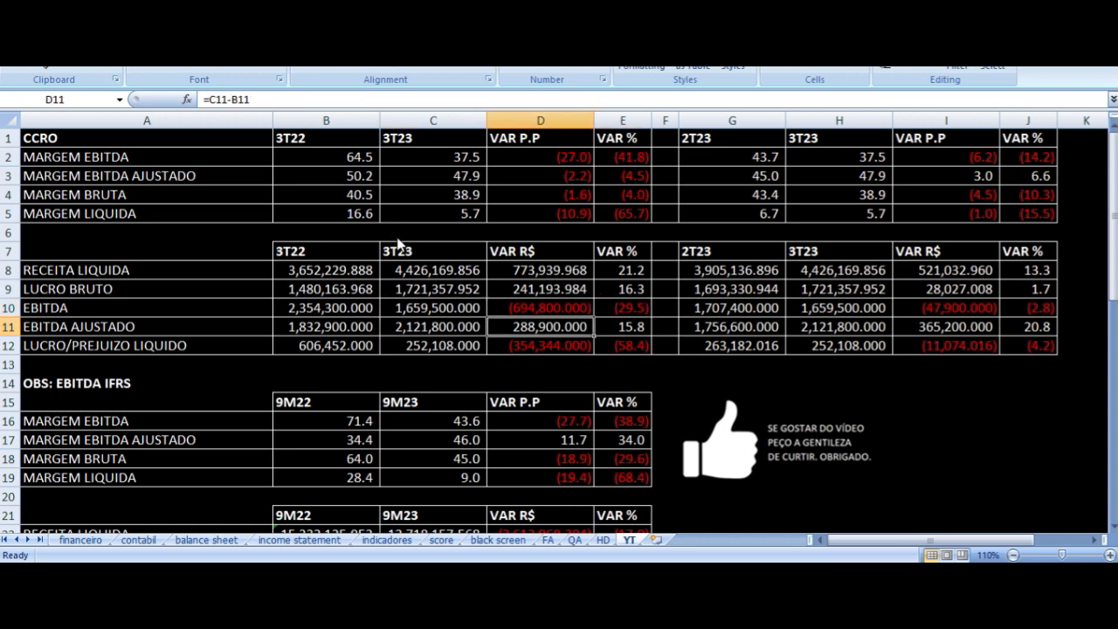
{"action": "key", "text": "Right"}
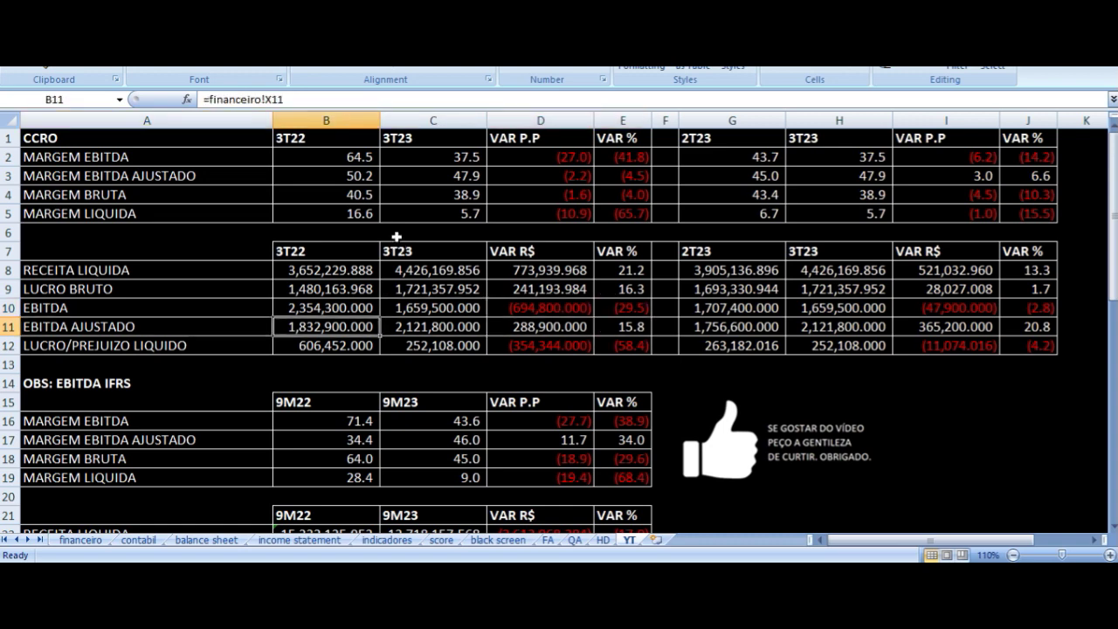
{"action": "key", "text": "Right"}
{"action": "key", "text": "Right"}
{"action": "key", "text": "Right"}
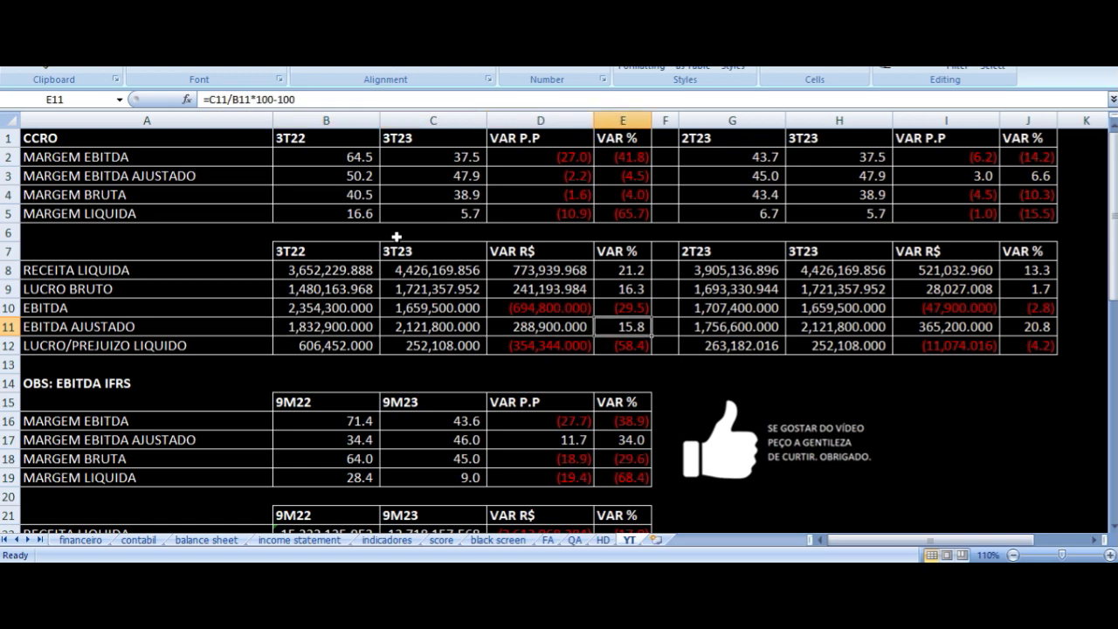
Compare net profit (LUCRO/PREJUIZO LIQUIDO) between 3T22 and 3T23, including its variation in R$ and percent
{"action": "key", "text": "Down"}
{"action": "key", "text": "Left"}
{"action": "key", "text": "Left"}
{"action": "key", "text": "Left"}
{"action": "key", "text": "Left"}
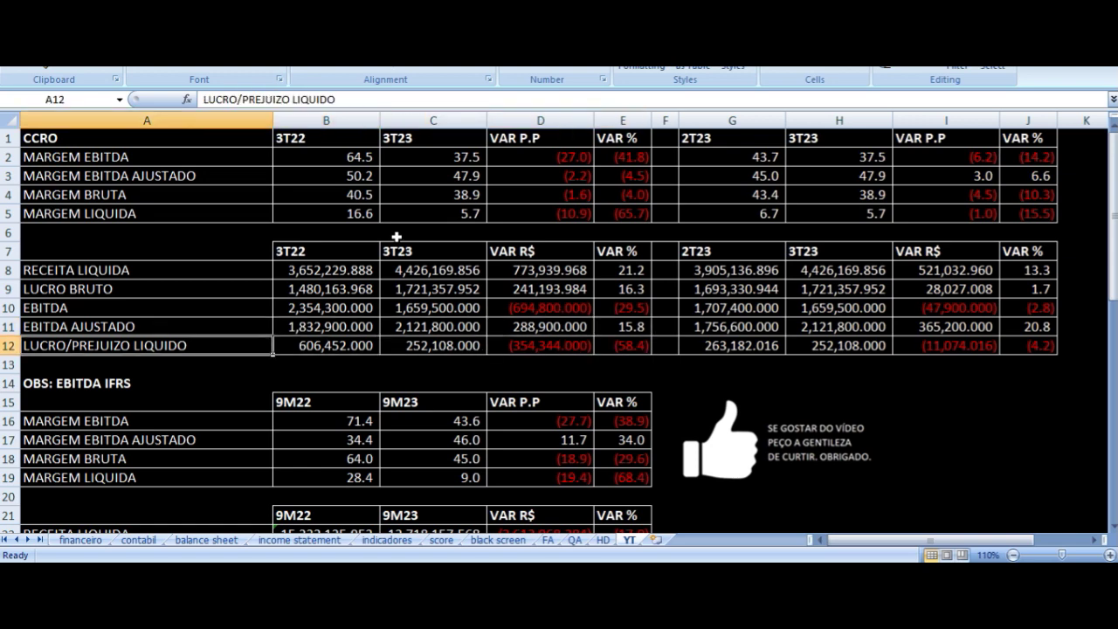
{"action": "key", "text": "Right"}
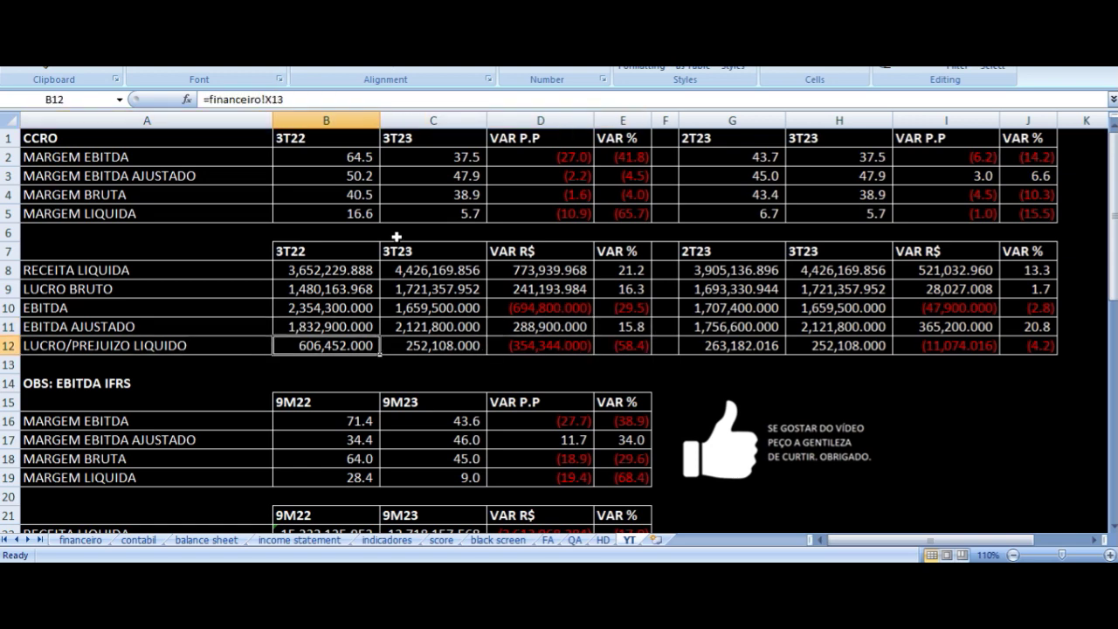
{"action": "key", "text": "Right"}
{"action": "key", "text": "Right"}
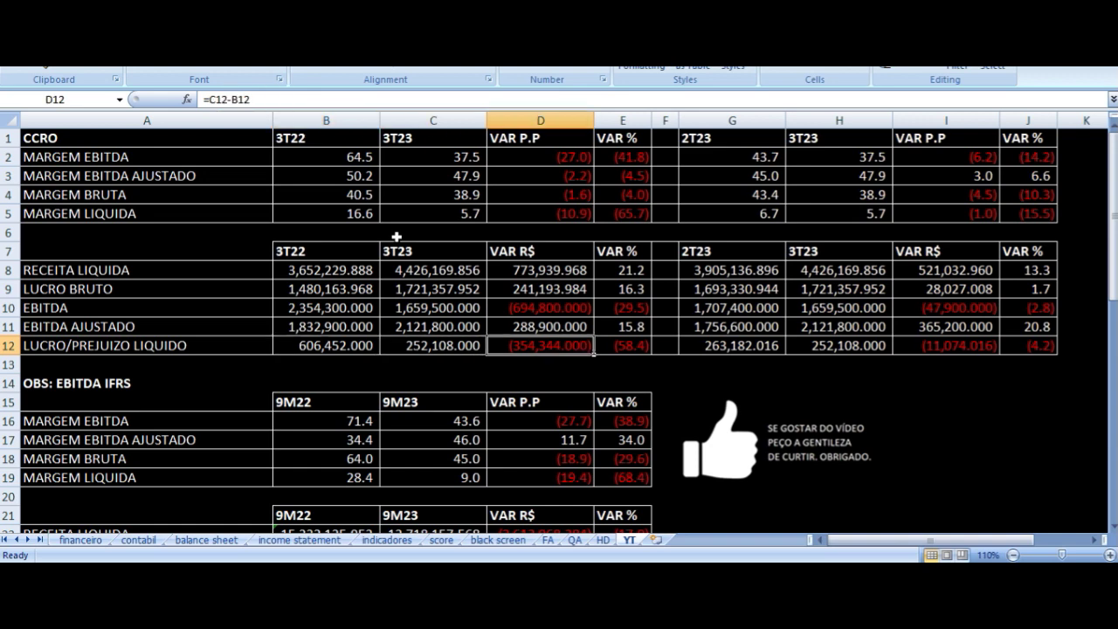
{"action": "key", "text": "Right"}
Go to the 2T23–3T23 comparison and examine the EBITDA margin of both quarters and its percentage-point variation
{"action": "key", "text": "Up"}
{"action": "key", "text": "Up"}
{"action": "key", "text": "Up"}
{"action": "key", "text": "Up"}
{"action": "key", "text": "Up"}
{"action": "key", "text": "Up"}
{"action": "key", "text": "Up"}
{"action": "key", "text": "Up"}
{"action": "key", "text": "Up"}
{"action": "key", "text": "Up"}
{"action": "key", "text": "Up"}
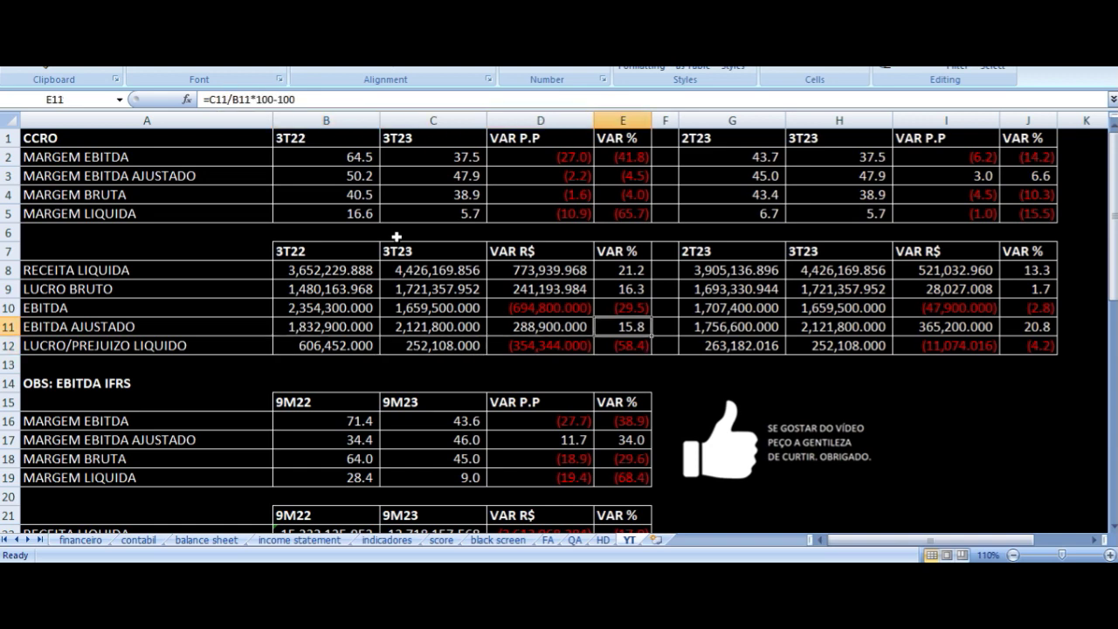
{"action": "key", "text": "Right"}
{"action": "key", "text": "Right"}
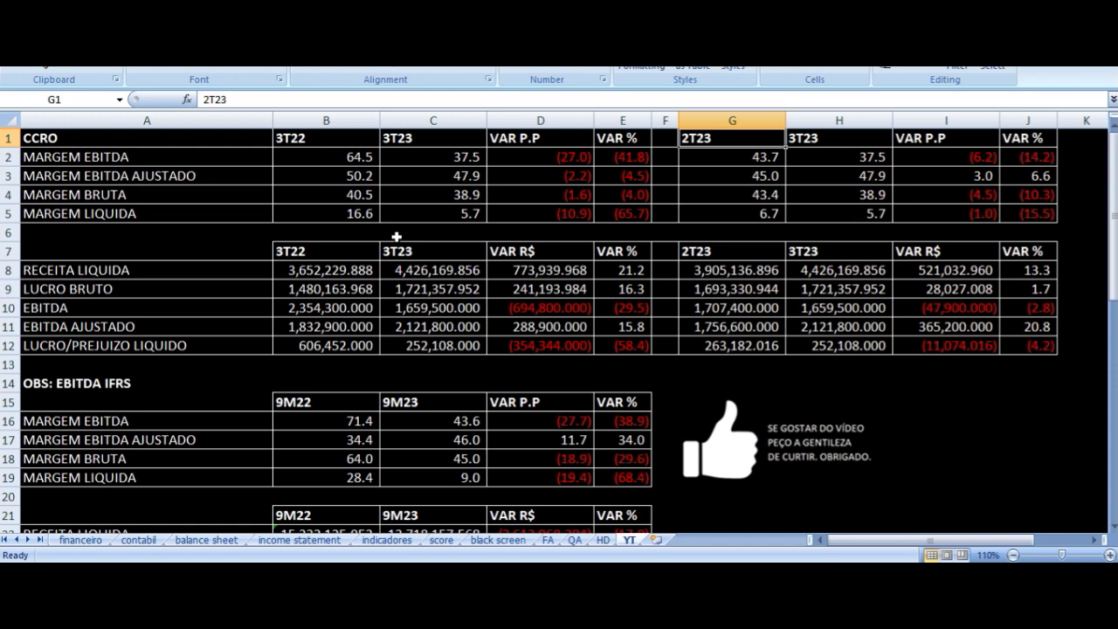
{"action": "key", "text": "Right"}
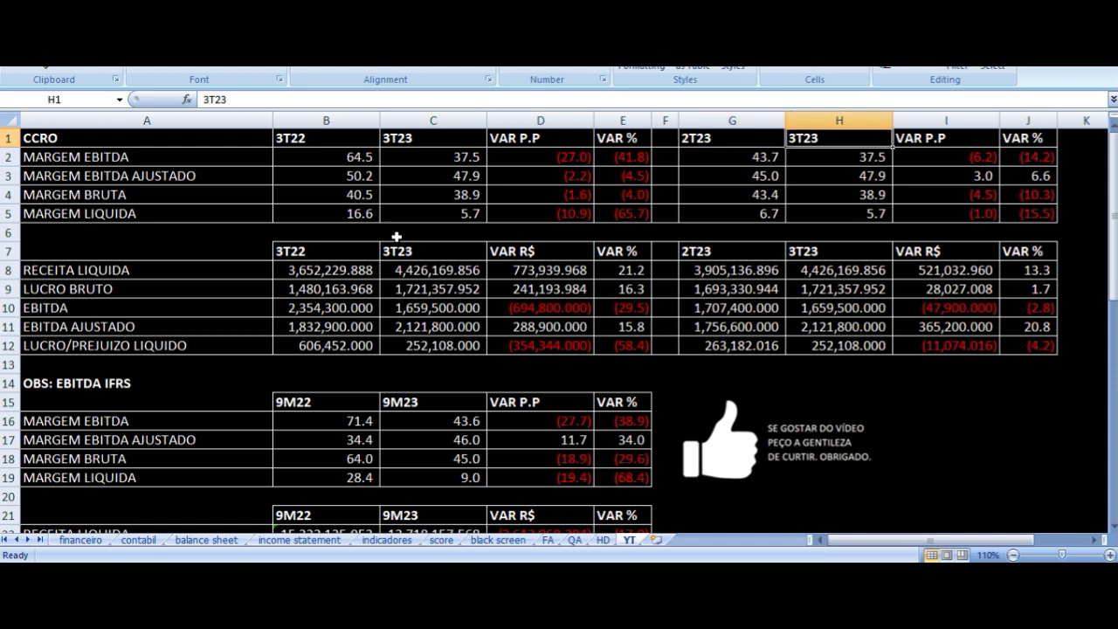
{"action": "key", "text": "Down"}
{"action": "key", "text": "Left"}
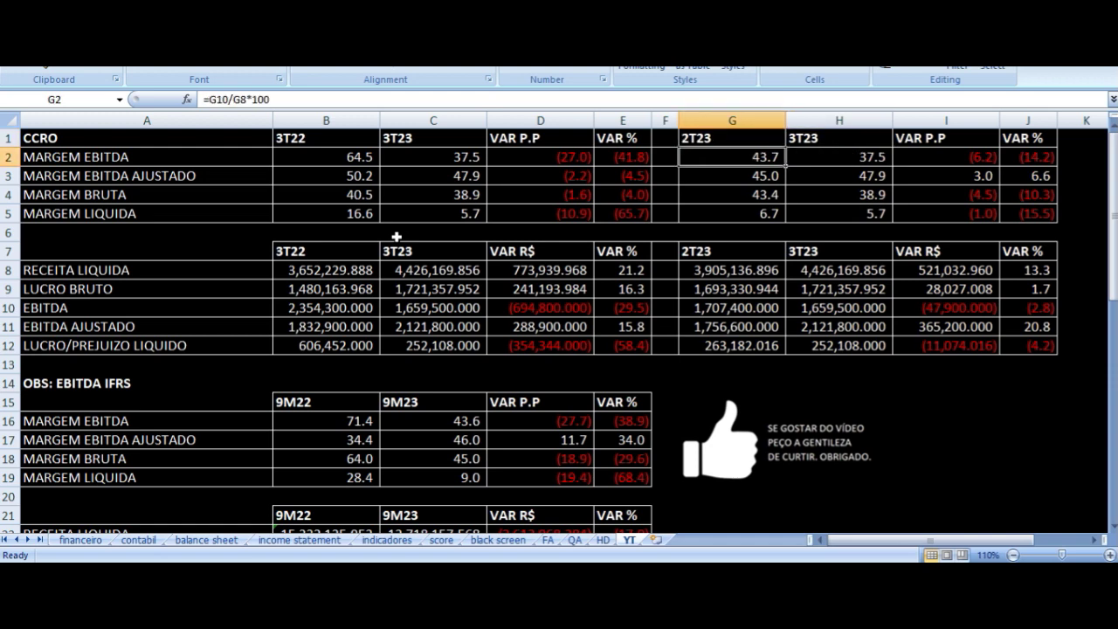
{"action": "key", "text": "Right"}
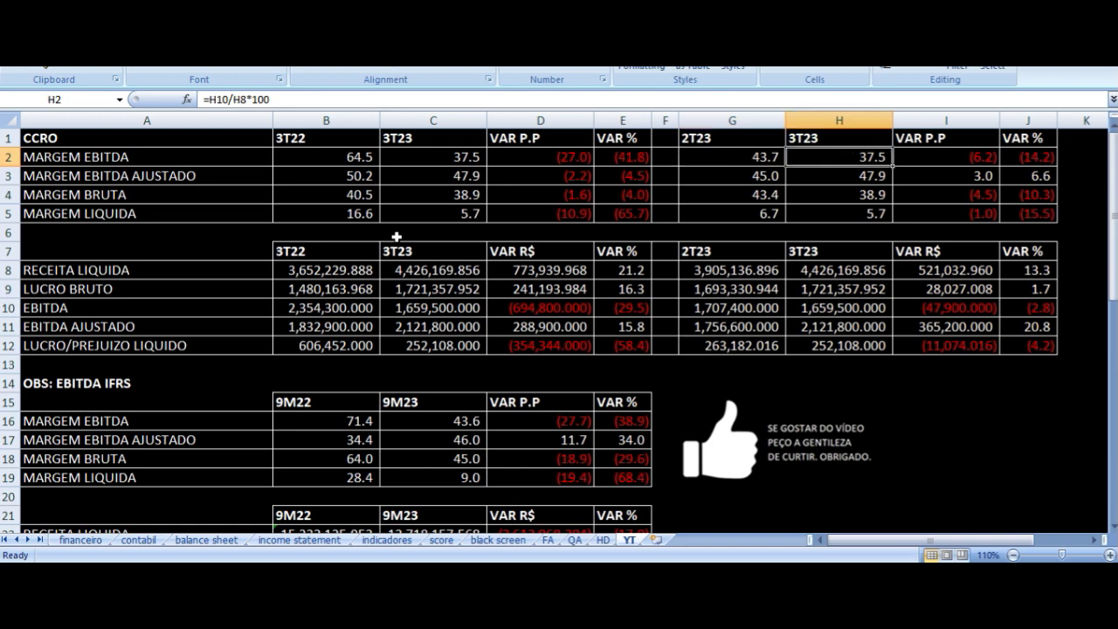
{"action": "key", "text": "Right"}
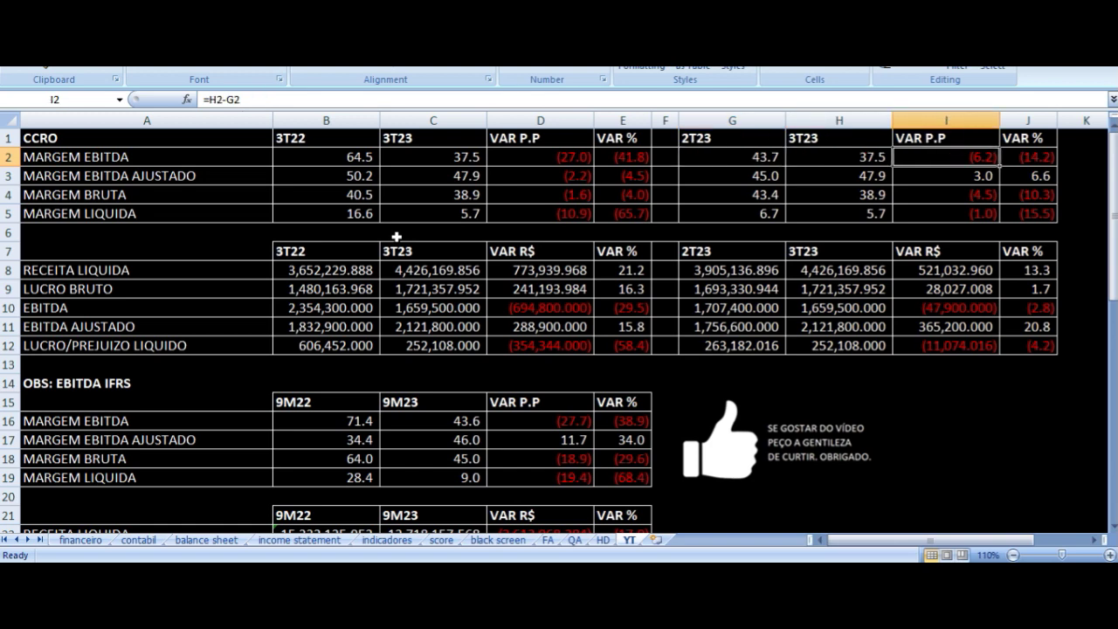
Compare the adjusted EBITDA margin (MARGEM EBITDA AJUSTADO) between 2T23 and 3T23, including its percentage-point variation
{"action": "key", "text": "Down"}
{"action": "key", "text": "Left"}
{"action": "key", "text": "Left"}
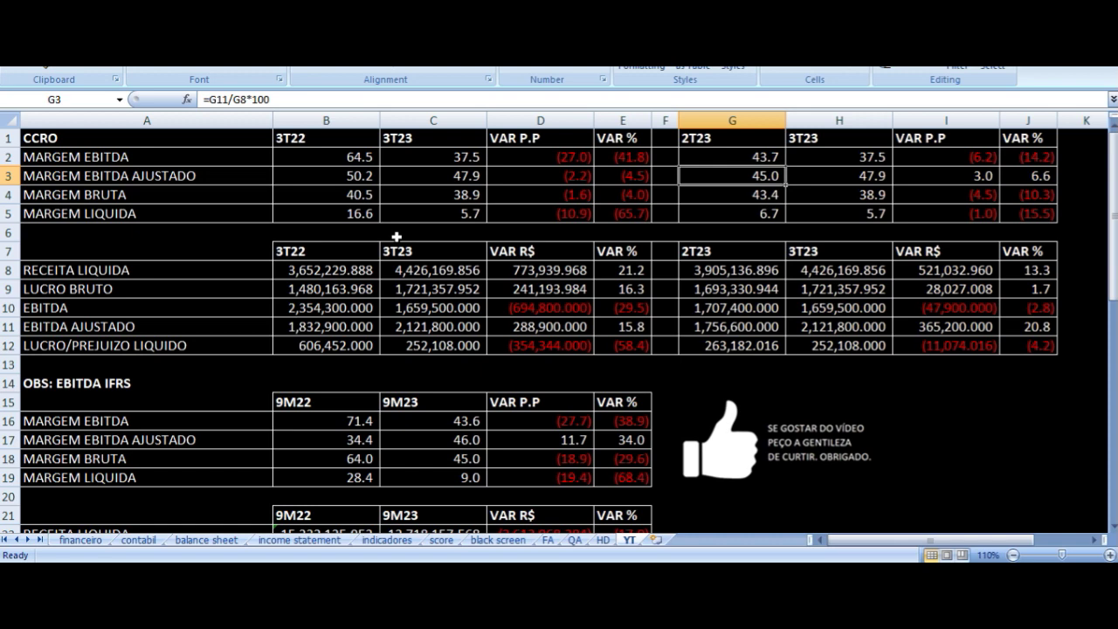
{"action": "key", "text": "Right"}
{"action": "key", "text": "Right"}
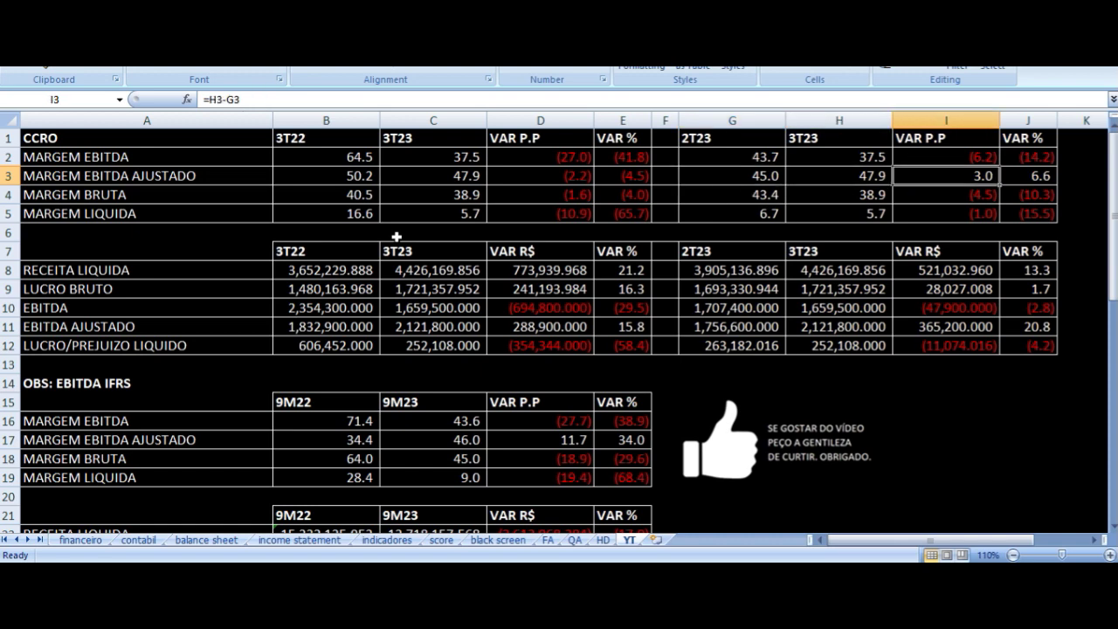
{"action": "key", "text": "Left"}
{"action": "key", "text": "Right"}
{"action": "key", "text": "Left"}
Compare the gross margin (MARGEM BRUTA) between 2T23 and 3T23, including its percentage-point variation
{"action": "key", "text": "Down"}
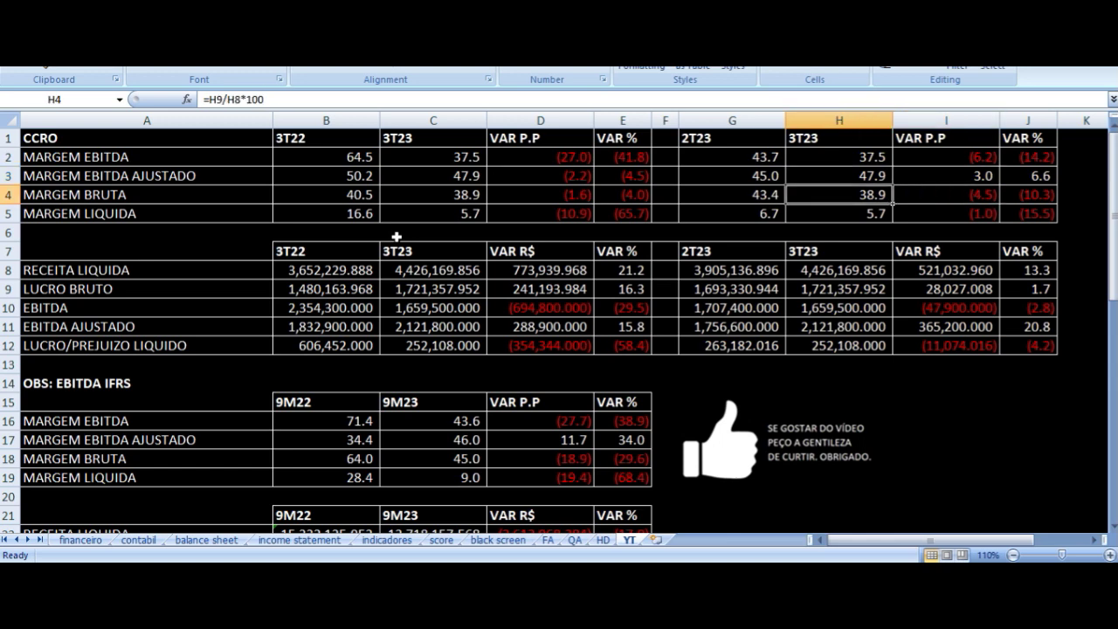
{"action": "key", "text": "Left"}
{"action": "key", "text": "Right"}
{"action": "key", "text": "Right"}
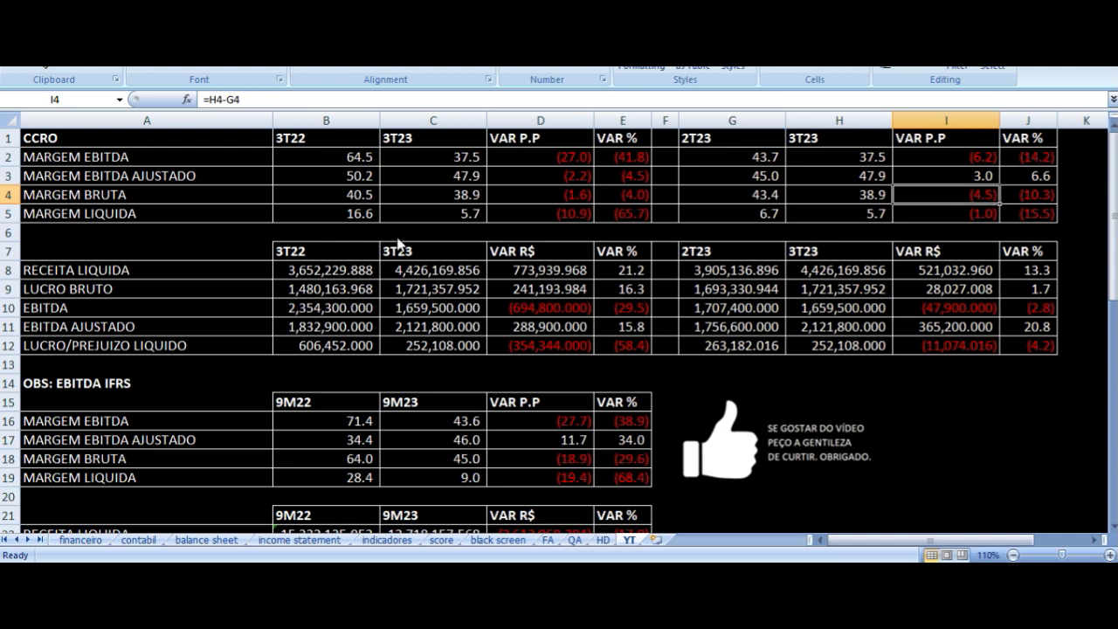
Compare the net margin (MARGEM LIQUIDA) between 2T23 and 3T23, including its variation in percentage points and percent
{"action": "key", "text": "Down"}
{"action": "key", "text": "Left"}
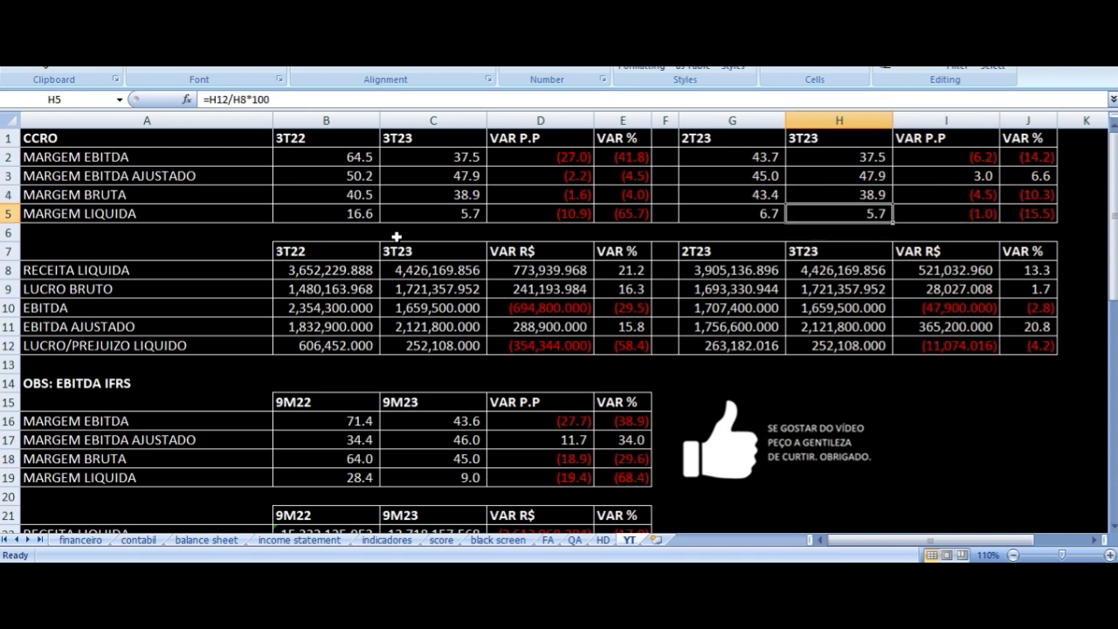
{"action": "key", "text": "Left"}
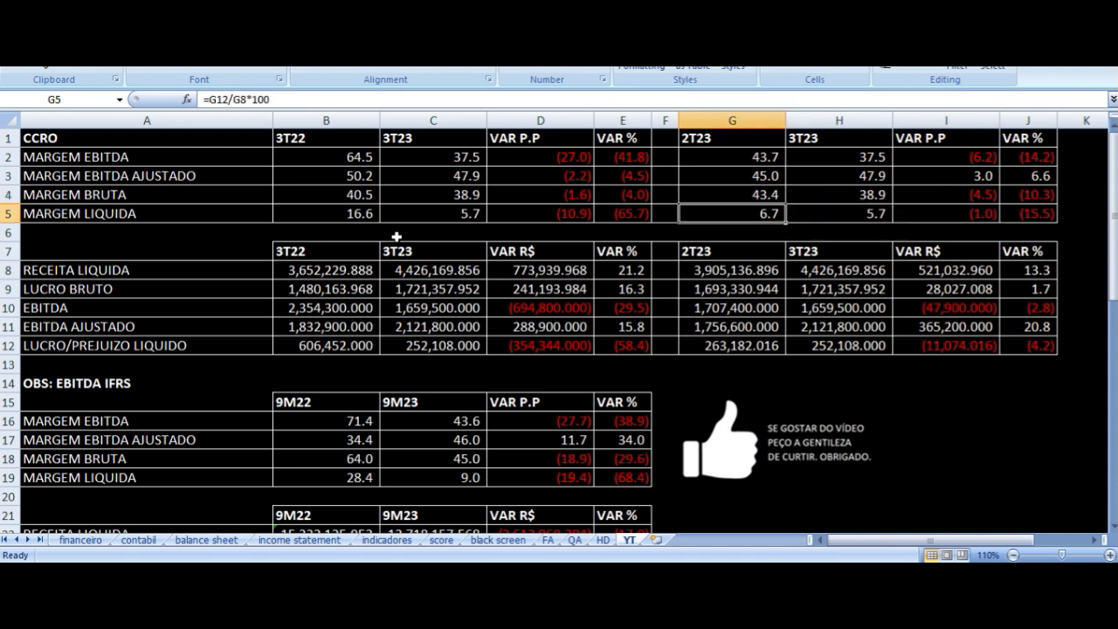
{"action": "key", "text": "Right"}
{"action": "key", "text": "Right"}
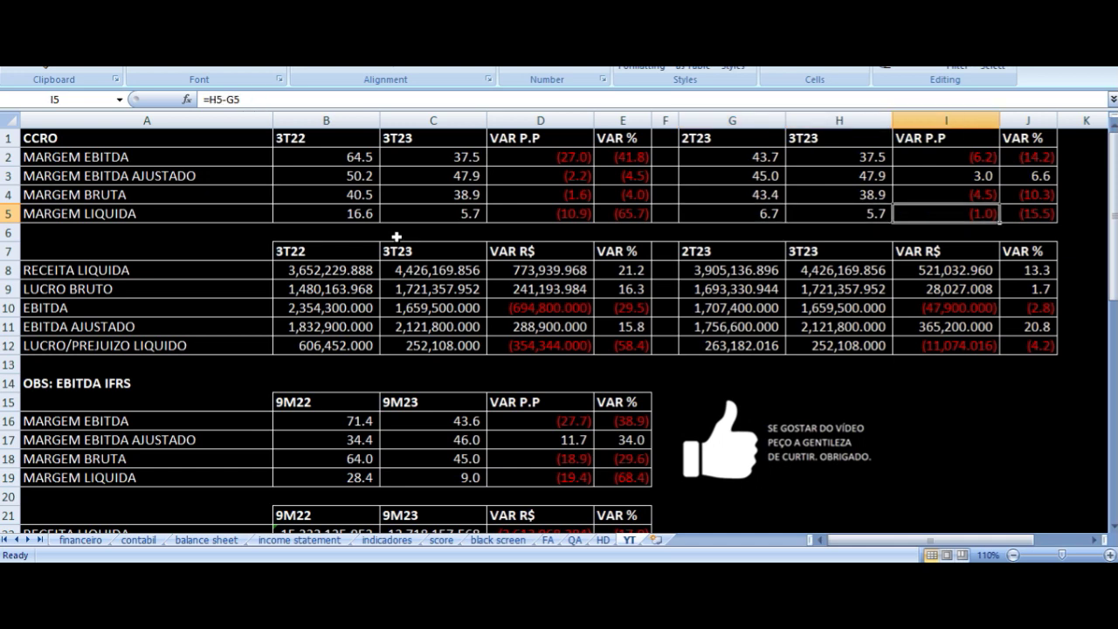
{"action": "key", "text": "Right"}
{"action": "key", "text": "Left"}
{"action": "key", "text": "Left"}
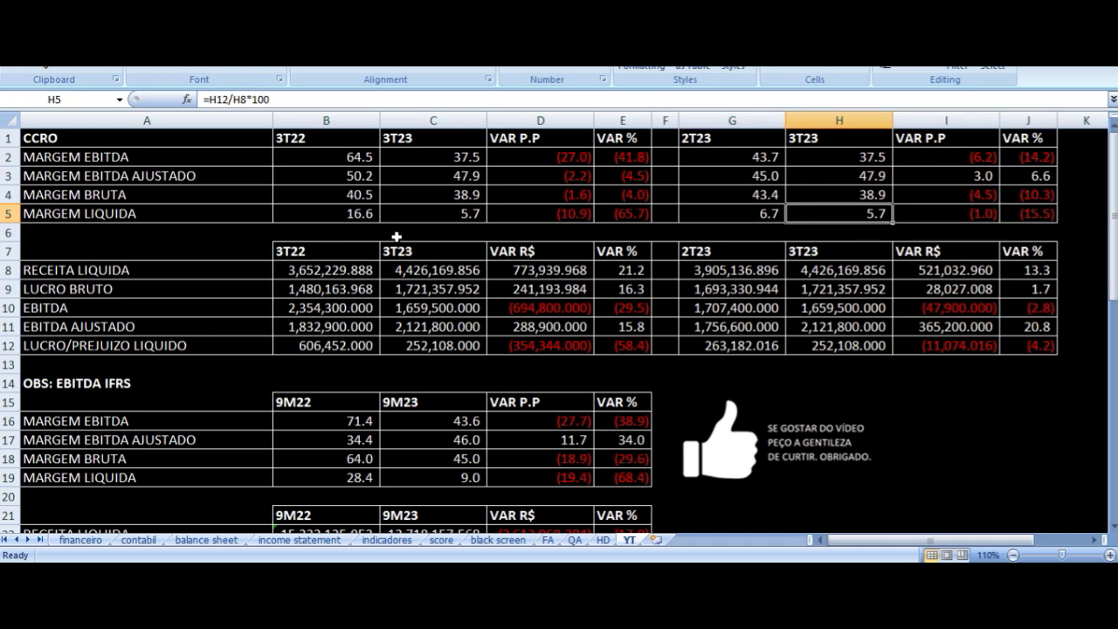
Review the percent variations of the margins across the 3T22–3T23 and 2T23–3T23 comparisons
{"action": "key", "text": "Left"}
{"action": "key", "text": "Up"}
{"action": "key", "text": "Up"}
{"action": "key", "text": "Up"}
{"action": "key", "text": "Left"}
{"action": "key", "text": "Left"}
{"action": "key", "text": "Left"}
{"action": "key", "text": "Left"}
{"action": "key", "text": "Left"}
{"action": "key", "text": "Left"}
{"action": "key", "text": "Right"}
{"action": "key", "text": "Right"}
{"action": "key", "text": "Right"}
{"action": "key", "text": "Right"}
{"action": "key", "text": "Right"}
{"action": "key", "text": "Right"}
{"action": "key", "text": "Right"}
{"action": "key", "text": "Right"}
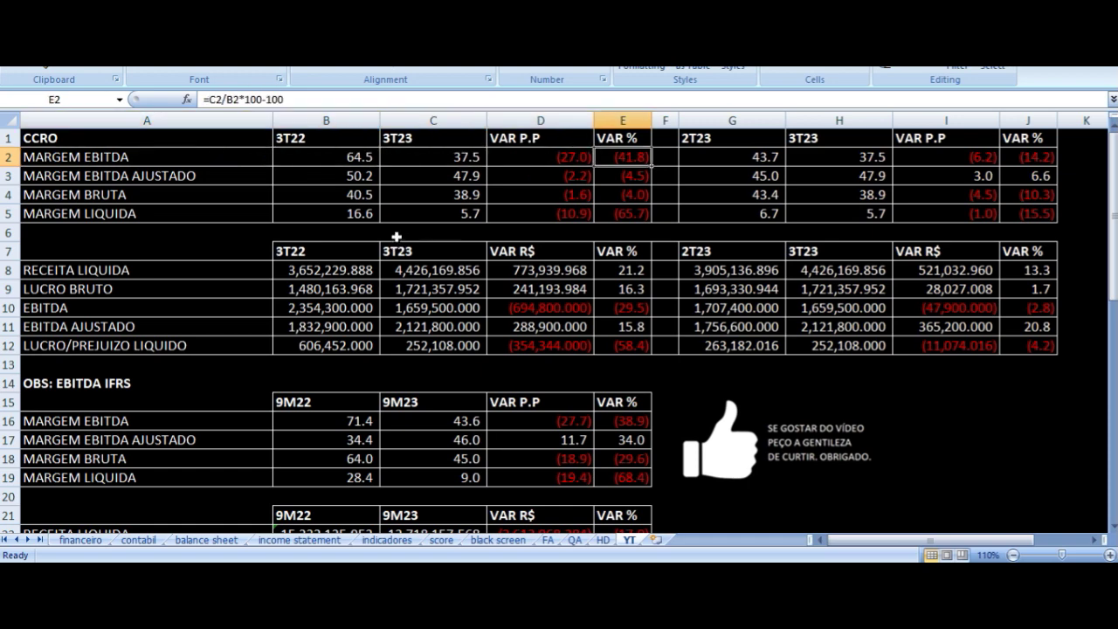
{"action": "key", "text": "Down"}
{"action": "key", "text": "Right"}
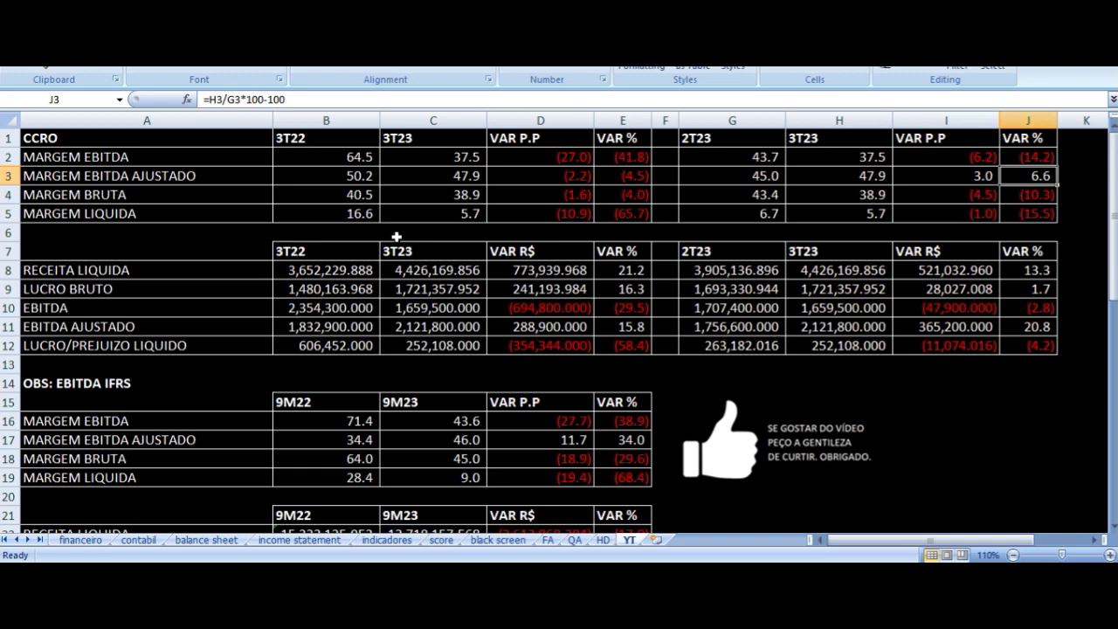
{"action": "key", "text": "Down"}
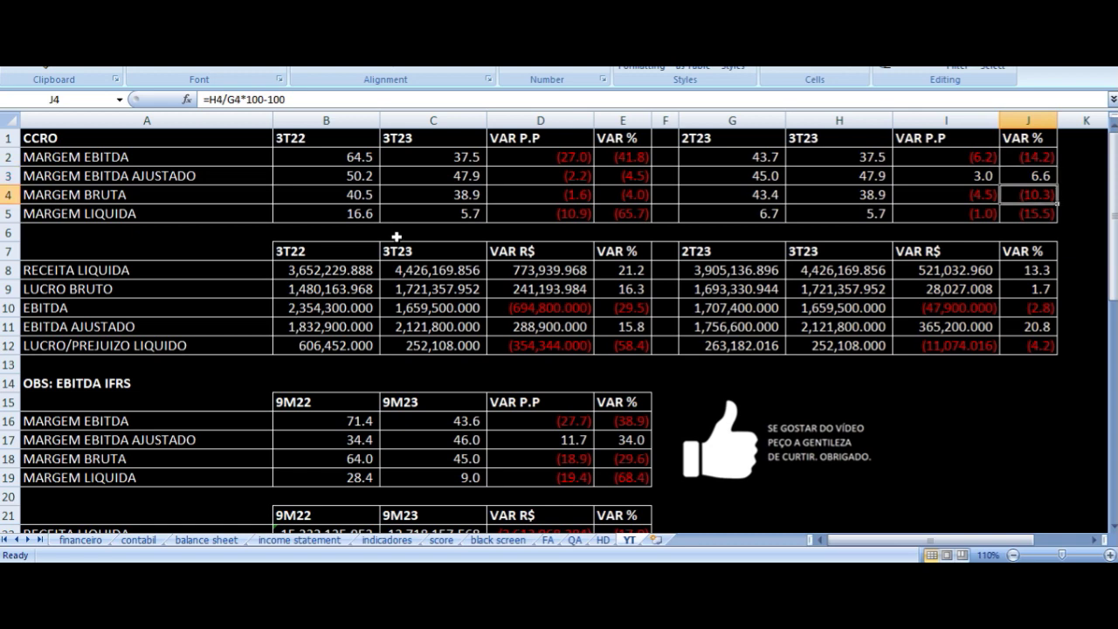
Compare net revenue (RECEITA LIQUIDA) between 2T23 and 3T23, including its variation in R$ and percent
{"action": "key", "text": "Left"}
{"action": "key", "text": "Down"}
{"action": "key", "text": "Down"}
{"action": "key", "text": "Down"}
{"action": "key", "text": "Down"}
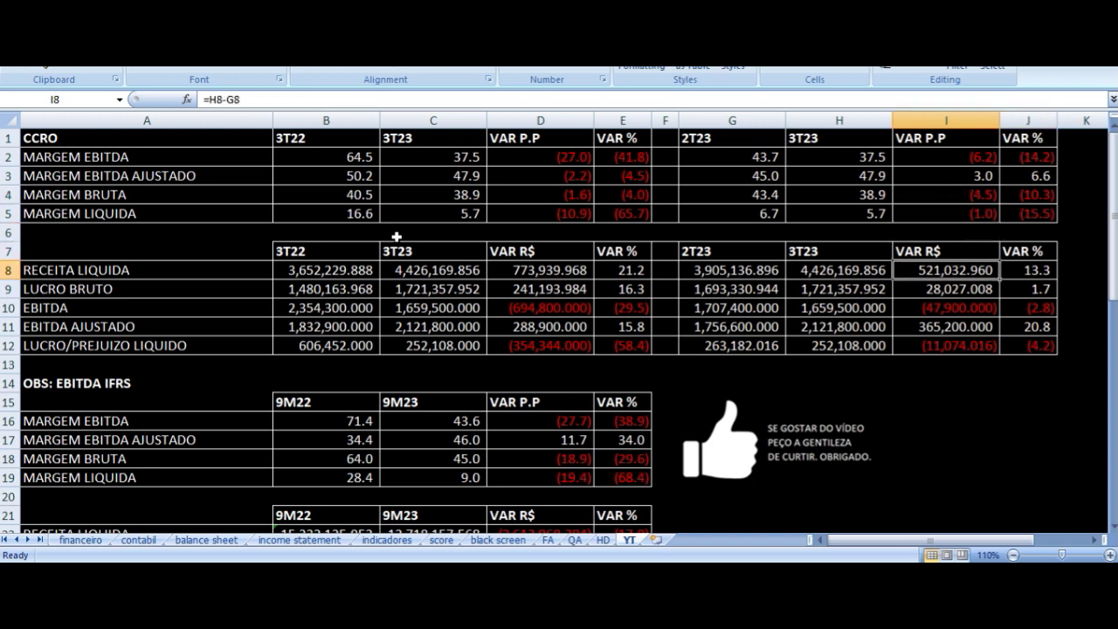
{"action": "key", "text": "Left"}
{"action": "key", "text": "Left"}
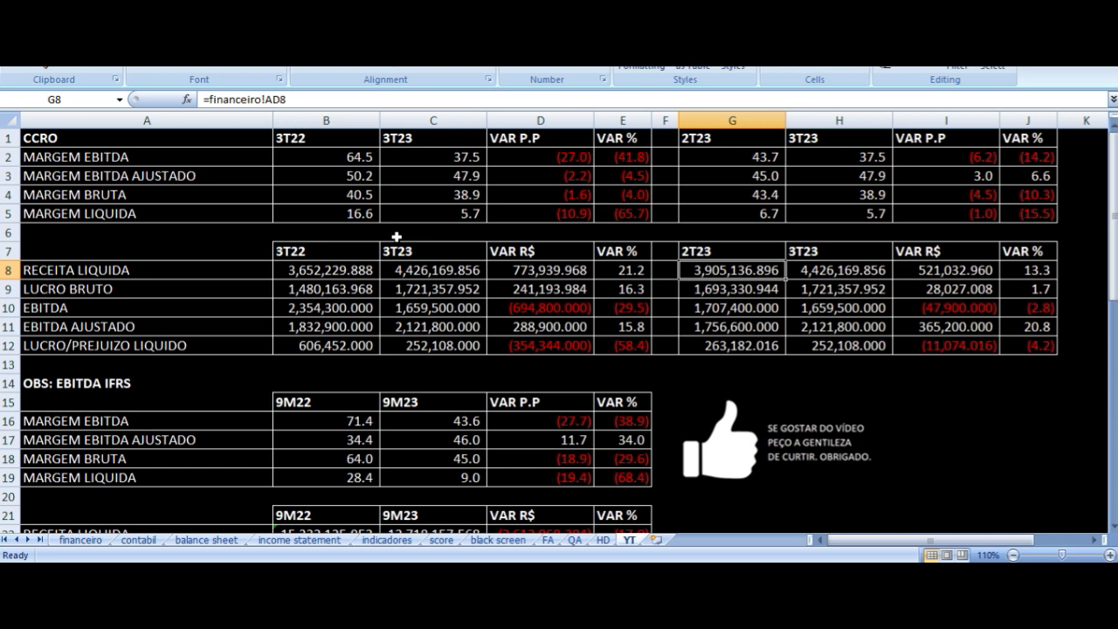
{"action": "key", "text": "Right"}
{"action": "key", "text": "Right"}
{"action": "key", "text": "Right"}
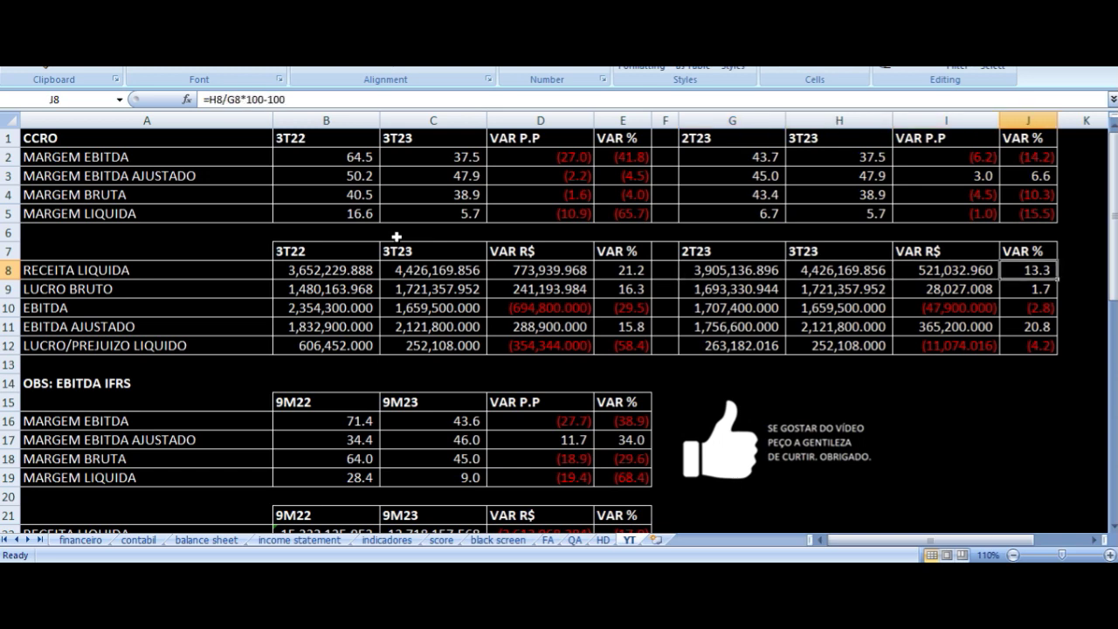
Compare gross profit (LUCRO BRUTO) between 2T23 and 3T23, including its variation in R$ and percent
{"action": "key", "text": "Down"}
{"action": "key", "text": "Left"}
{"action": "key", "text": "Left"}
{"action": "key", "text": "Left"}
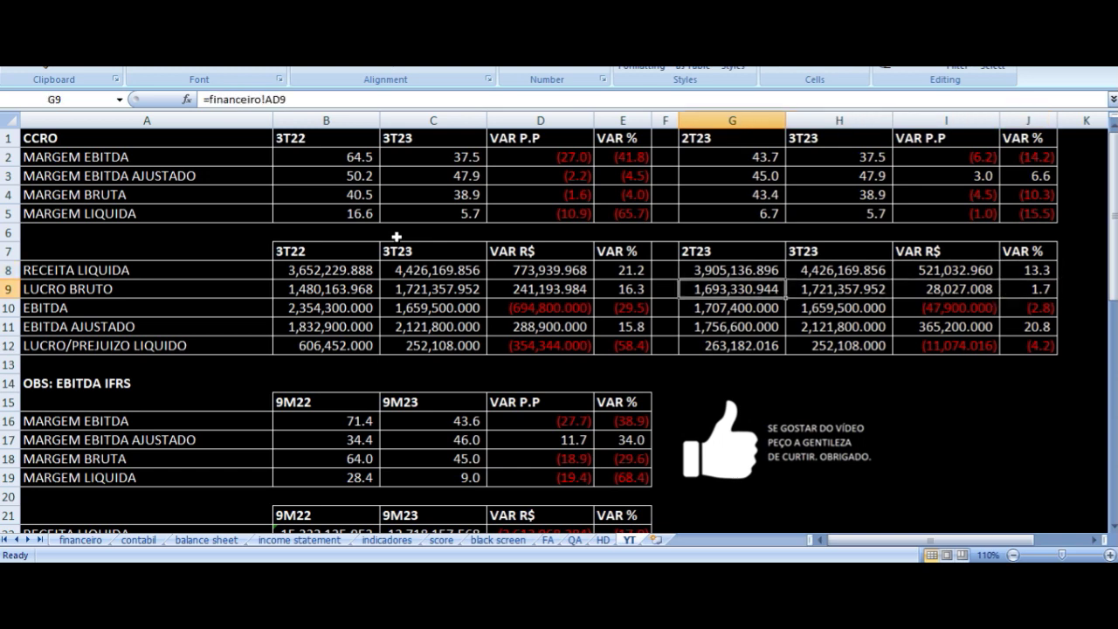
{"action": "key", "text": "Right"}
{"action": "key", "text": "Right"}
{"action": "key", "text": "Right"}
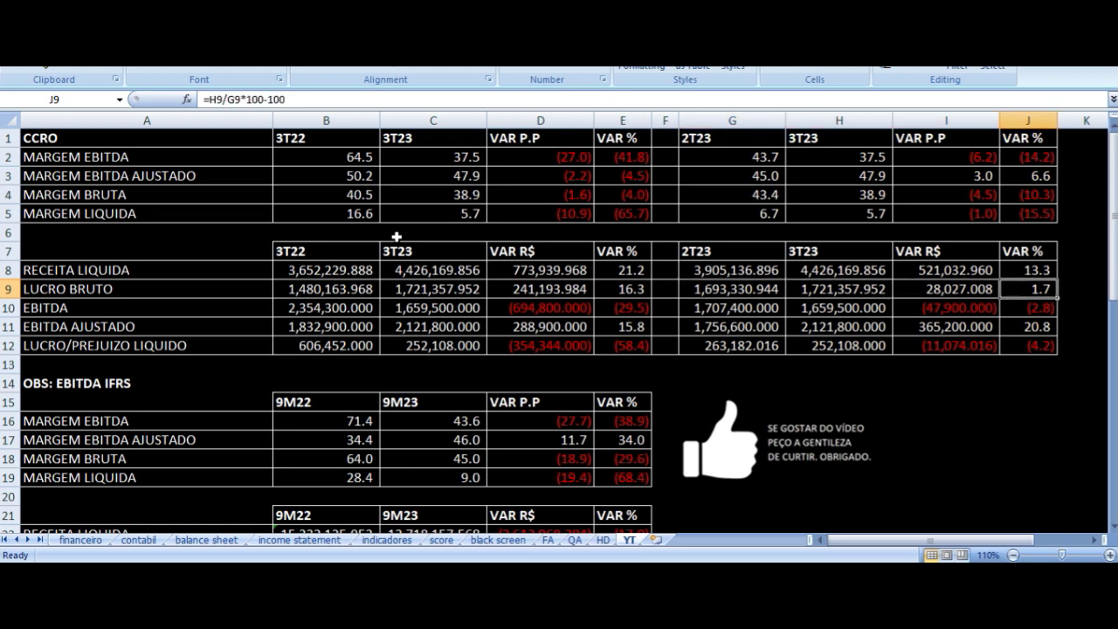
Compare EBITDA between 2T23 and 3T23, including its variation in R$ and percent
{"action": "key", "text": "Down"}
{"action": "key", "text": "Left"}
{"action": "key", "text": "Left"}
{"action": "key", "text": "Left"}
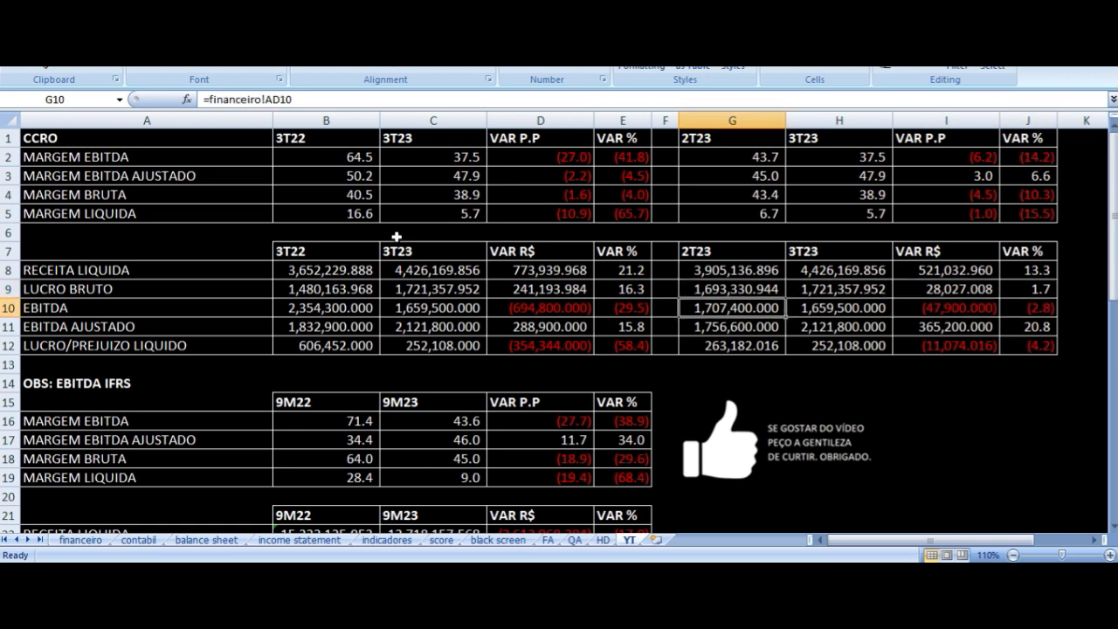
{"action": "key", "text": "Right"}
{"action": "key", "text": "Right"}
{"action": "key", "text": "Right"}
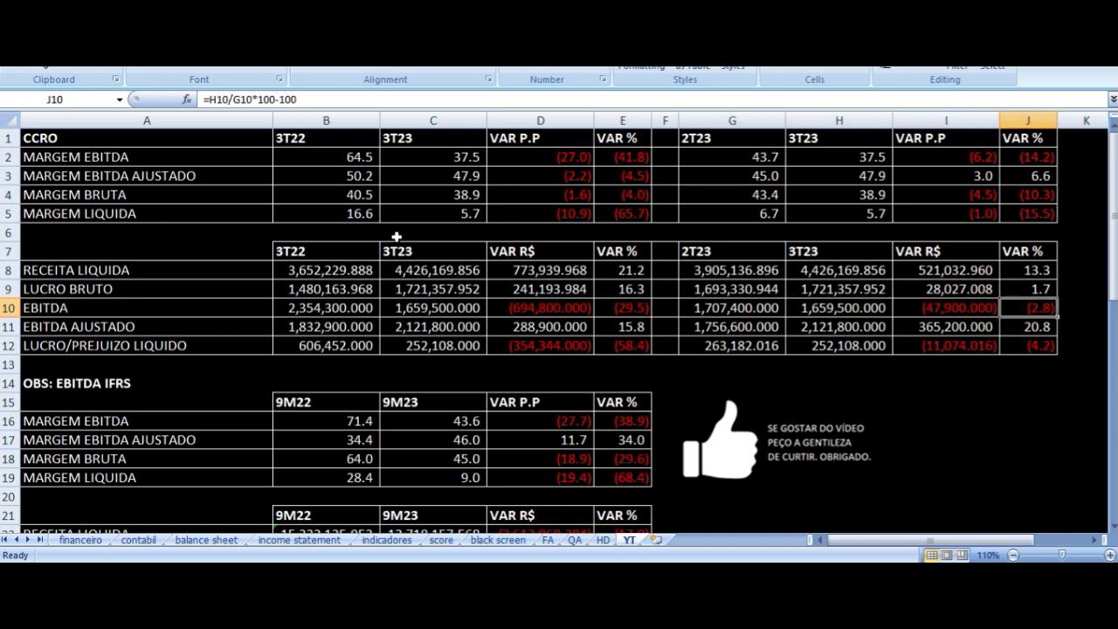
Compare adjusted EBITDA (EBITDA AJUSTADO) between 2T23 and 3T23, including its variation in R$ and percent
{"action": "key", "text": "Down"}
{"action": "key", "text": "Left"}
{"action": "key", "text": "Left"}
{"action": "key", "text": "Left"}
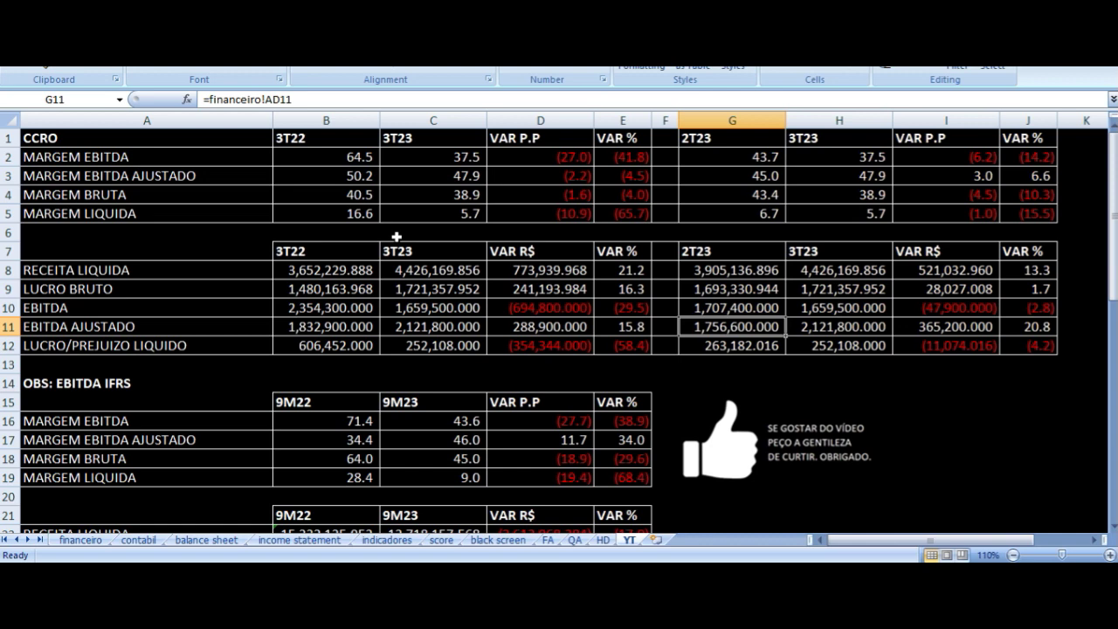
{"action": "key", "text": "Right"}
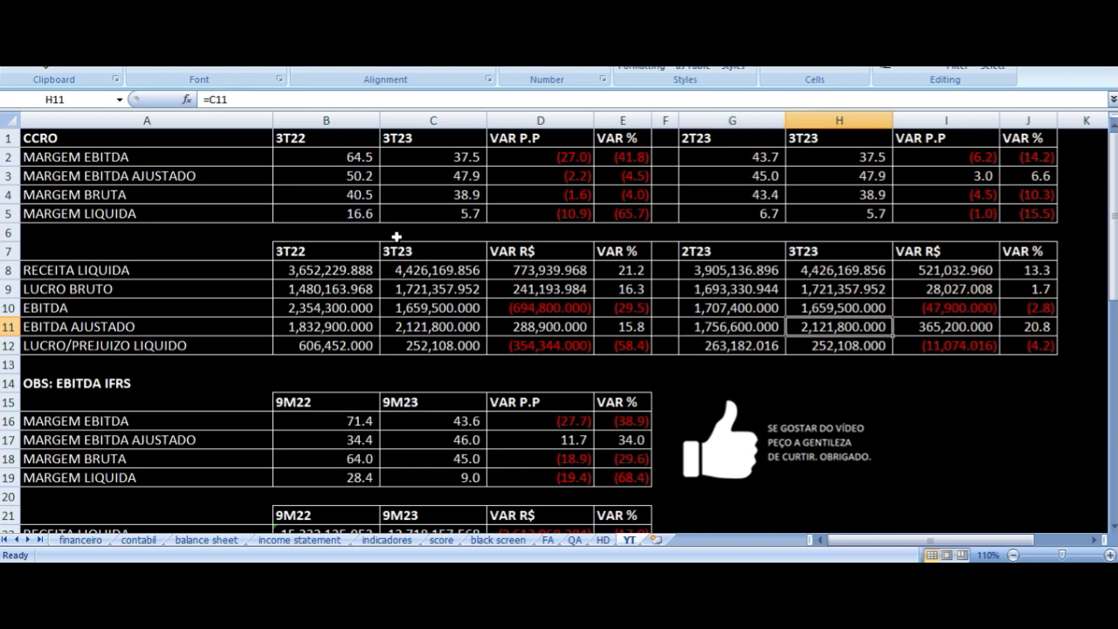
{"action": "key", "text": "Right"}
{"action": "key", "text": "Right"}
{"action": "key", "text": "Left"}
{"action": "key", "text": "Left"}
{"action": "key", "text": "Left"}
Compare net profit (LUCRO/PREJUIZO LIQUIDO) between 2T23 and 3T23, including its variation in R$ and percent
{"action": "key", "text": "Down"}
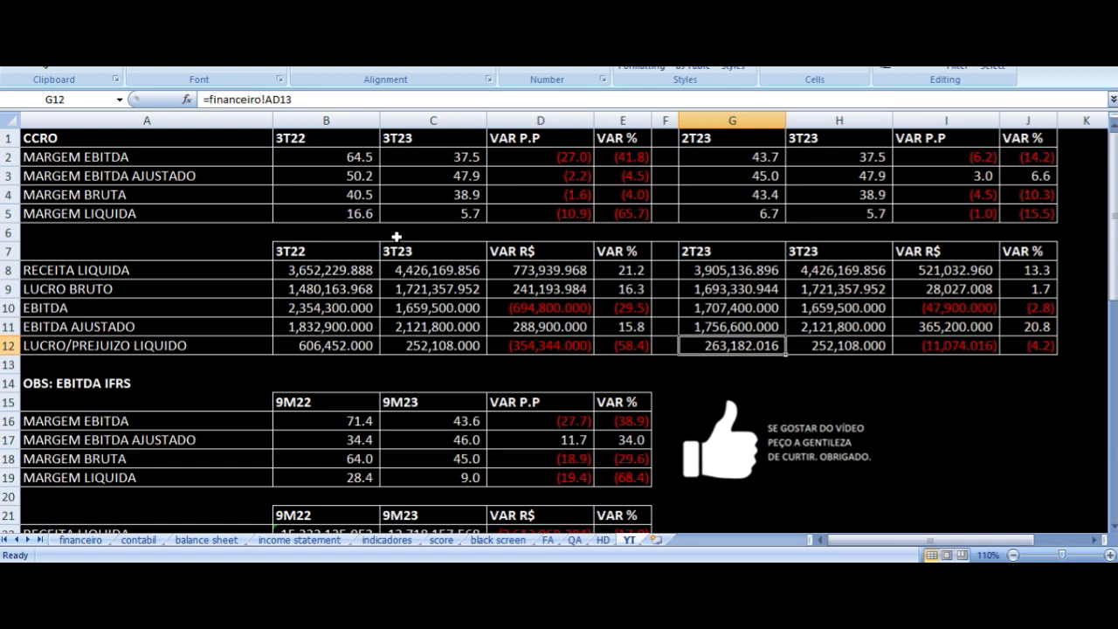
{"action": "key", "text": "Right"}
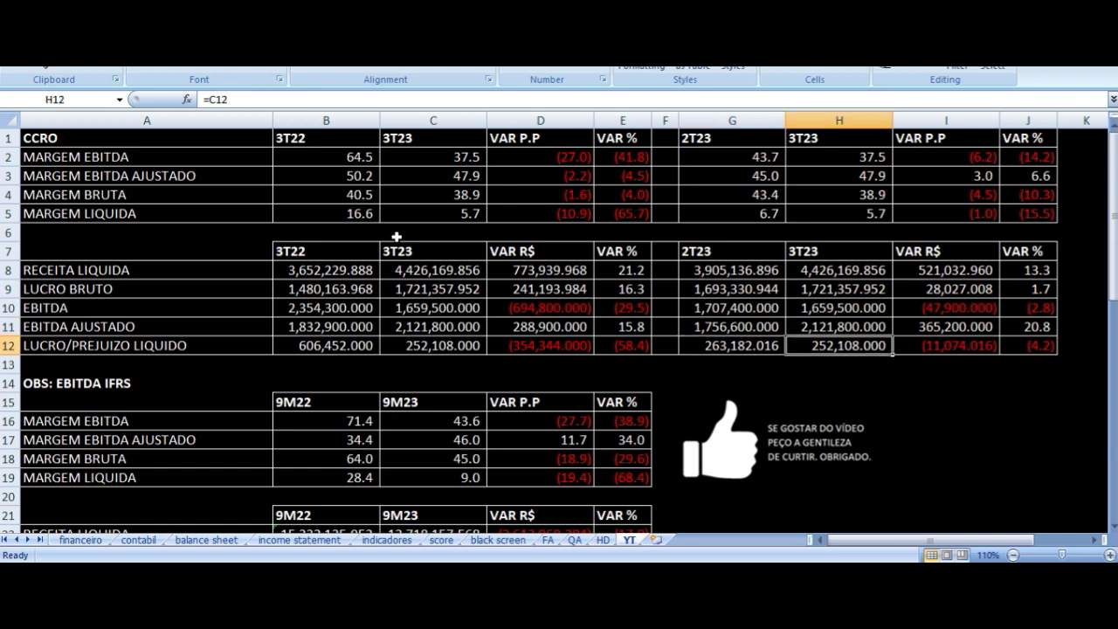
{"action": "key", "text": "Right"}
{"action": "key", "text": "Right"}
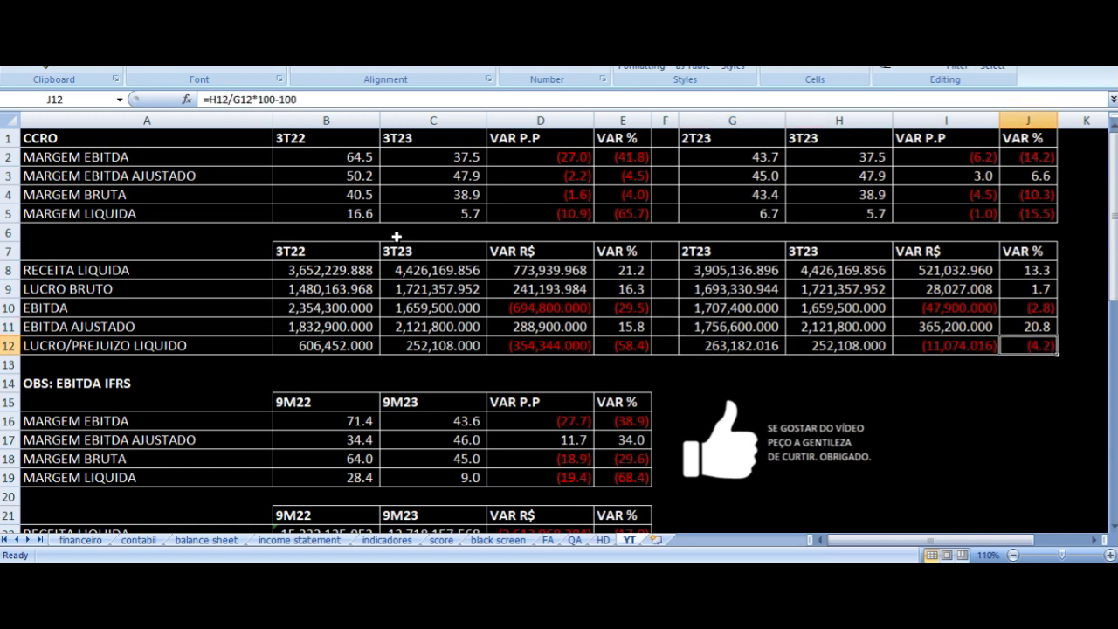
Go to the nine-month margin comparison and check its 9M22 and 9M23 period headings
{"action": "key", "text": "Left"}
{"action": "key", "text": "Left"}
{"action": "key", "text": "Left"}
{"action": "key", "text": "Left"}
{"action": "key", "text": "Left"}
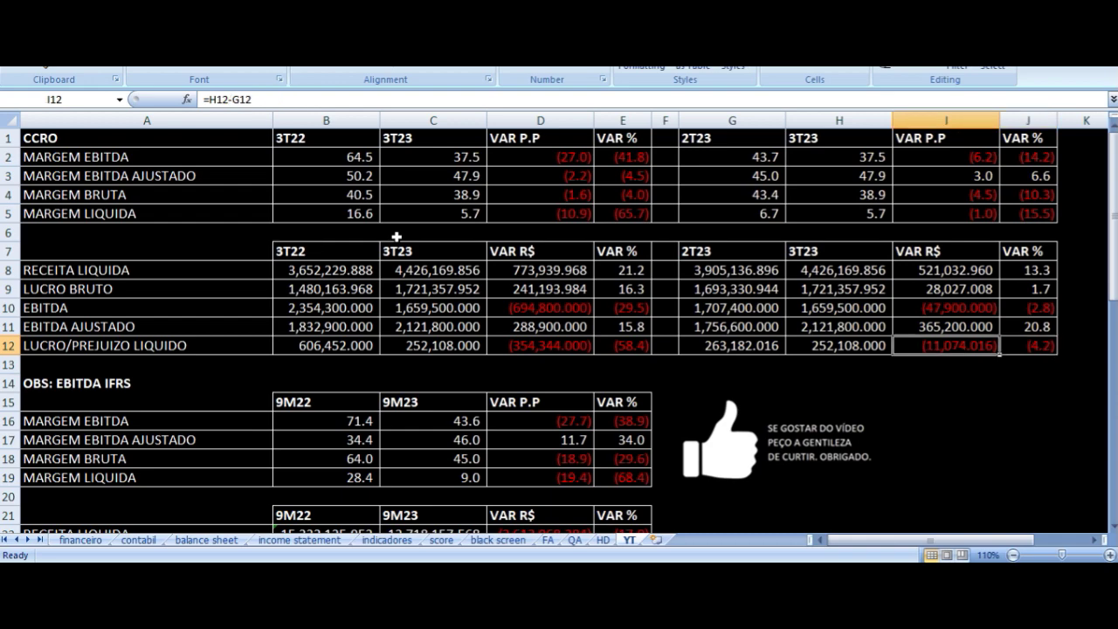
{"action": "key", "text": "Down"}
{"action": "key", "text": "Down"}
{"action": "key", "text": "Down"}
{"action": "key", "text": "Down"}
{"action": "key", "text": "Down"}
{"action": "key", "text": "Down"}
{"action": "key", "text": "Down"}
{"action": "key", "text": "Down"}
{"action": "key", "text": "Down"}
{"action": "key", "text": "Down"}
{"action": "key", "text": "Down"}
{"action": "key", "text": "Down"}
{"action": "key", "text": "Down"}
{"action": "key", "text": "Down"}
{"action": "key", "text": "Down"}
{"action": "key", "text": "Down"}
{"action": "key", "text": "Down"}
{"action": "key", "text": "Down"}
{"action": "key", "text": "Down"}
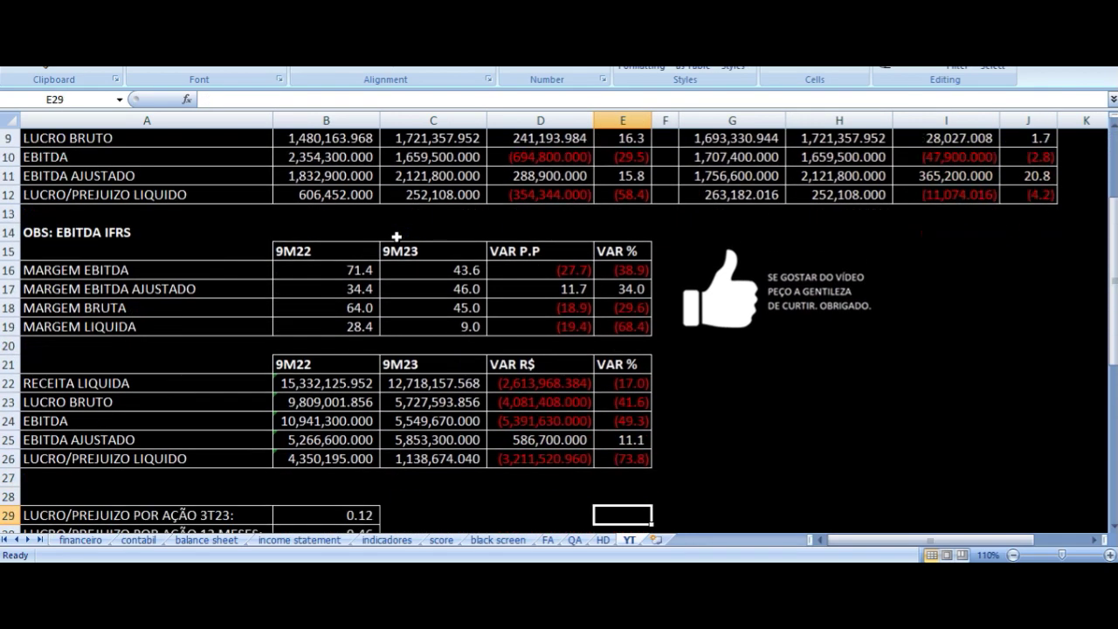
{"action": "key", "text": "Up"}
{"action": "key", "text": "Up"}
{"action": "key", "text": "Up"}
{"action": "key", "text": "Up"}
{"action": "key", "text": "Up"}
{"action": "key", "text": "Up"}
{"action": "key", "text": "Up"}
{"action": "key", "text": "Up"}
{"action": "key", "text": "Up"}
{"action": "key", "text": "Up"}
{"action": "key", "text": "Up"}
{"action": "key", "text": "Up"}
{"action": "key", "text": "Up"}
{"action": "key", "text": "Up"}
{"action": "key", "text": "Up"}
{"action": "key", "text": "Up"}
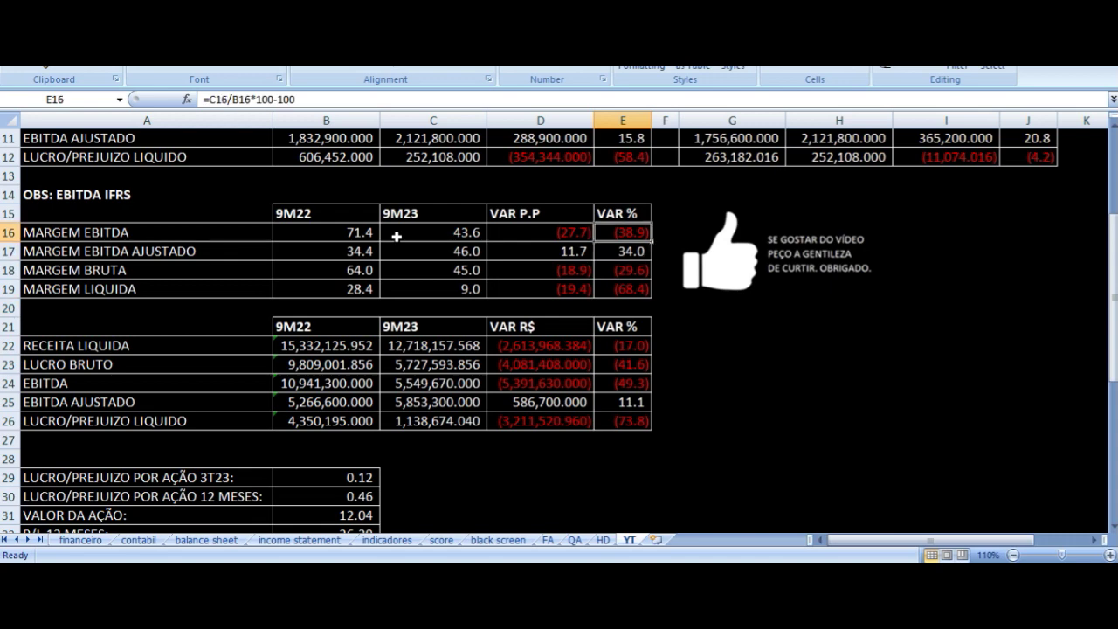
{"action": "key", "text": "Left"}
{"action": "key", "text": "Left"}
{"action": "key", "text": "Left"}
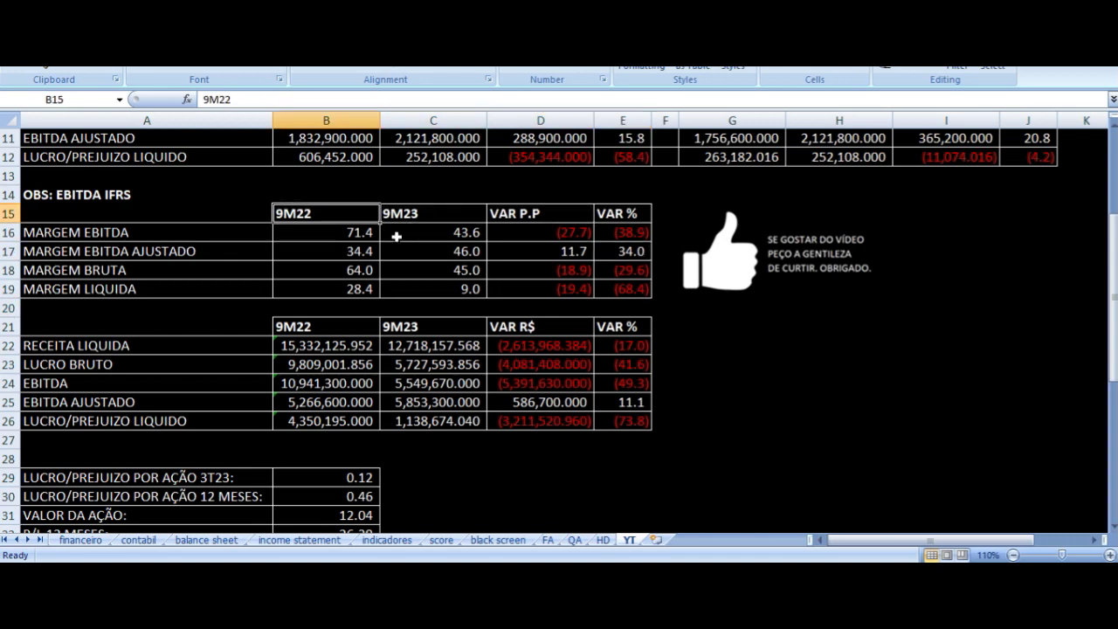
{"action": "key", "text": "Right"}
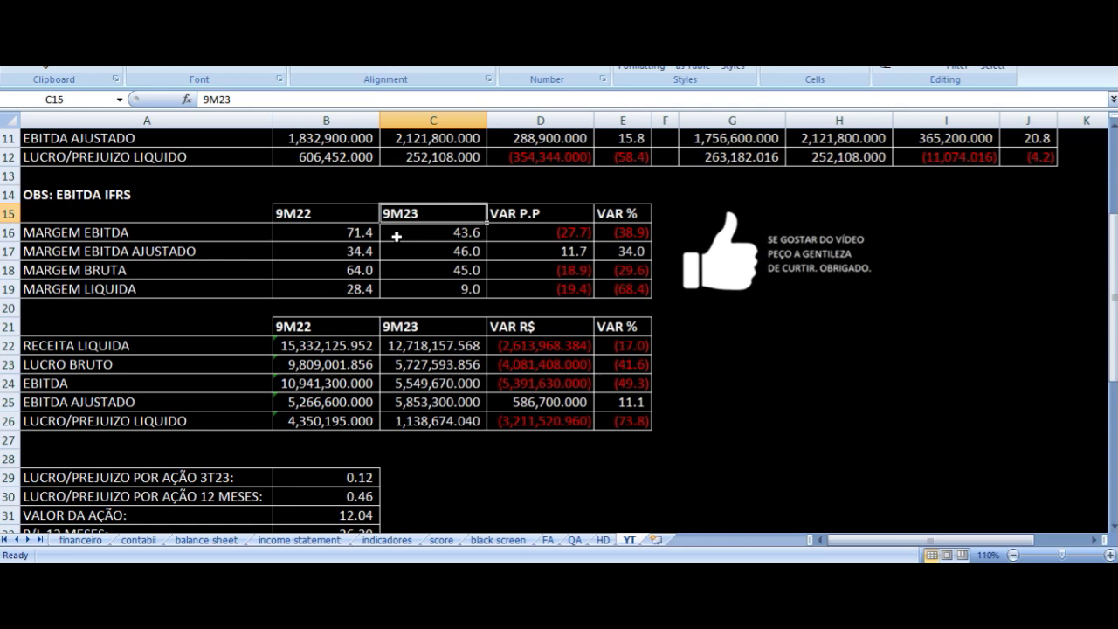
Compare the EBITDA margin (MARGEM EBITDA) between 9M22 and 9M23, including its variation in percentage points and percent
{"action": "key", "text": "Down"}
{"action": "key", "text": "Left"}
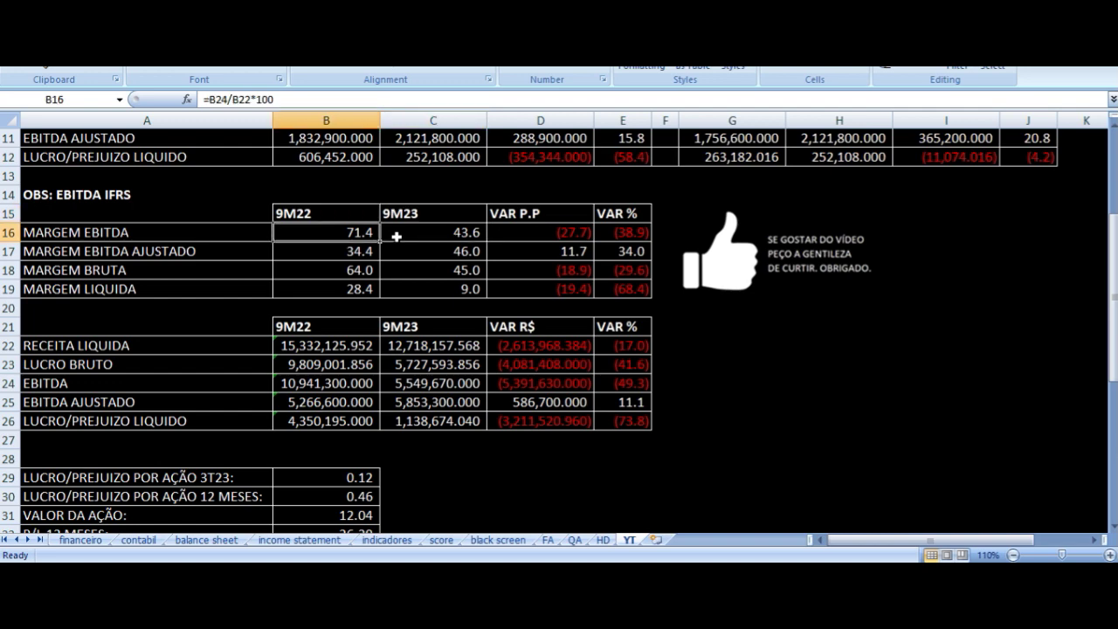
{"action": "key", "text": "Left"}
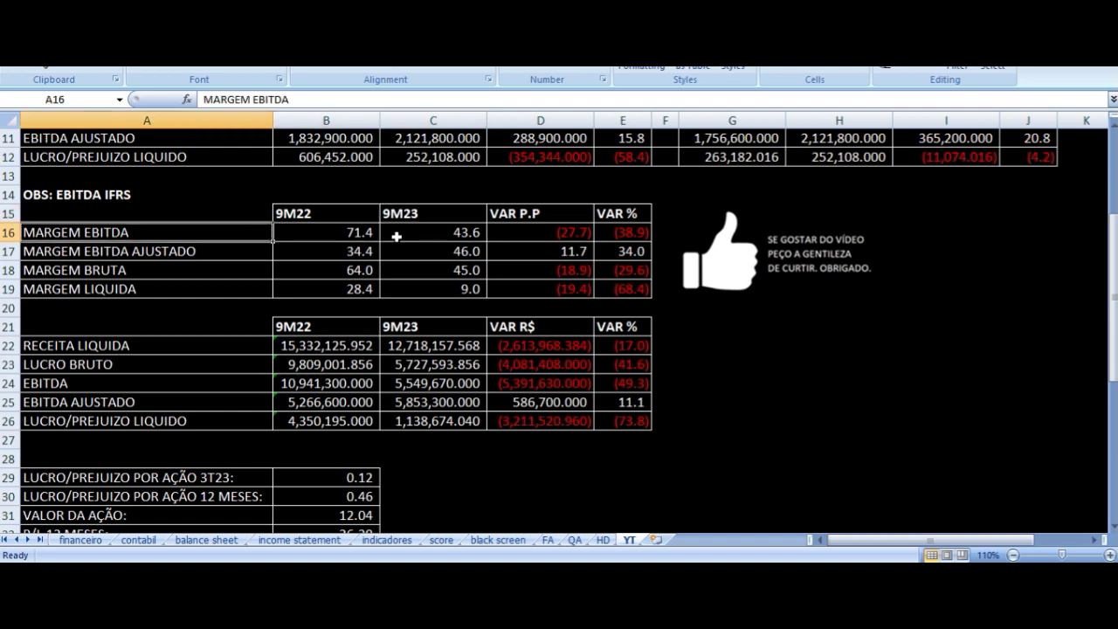
{"action": "key", "text": "Right"}
{"action": "key", "text": "Left"}
{"action": "key", "text": "Right"}
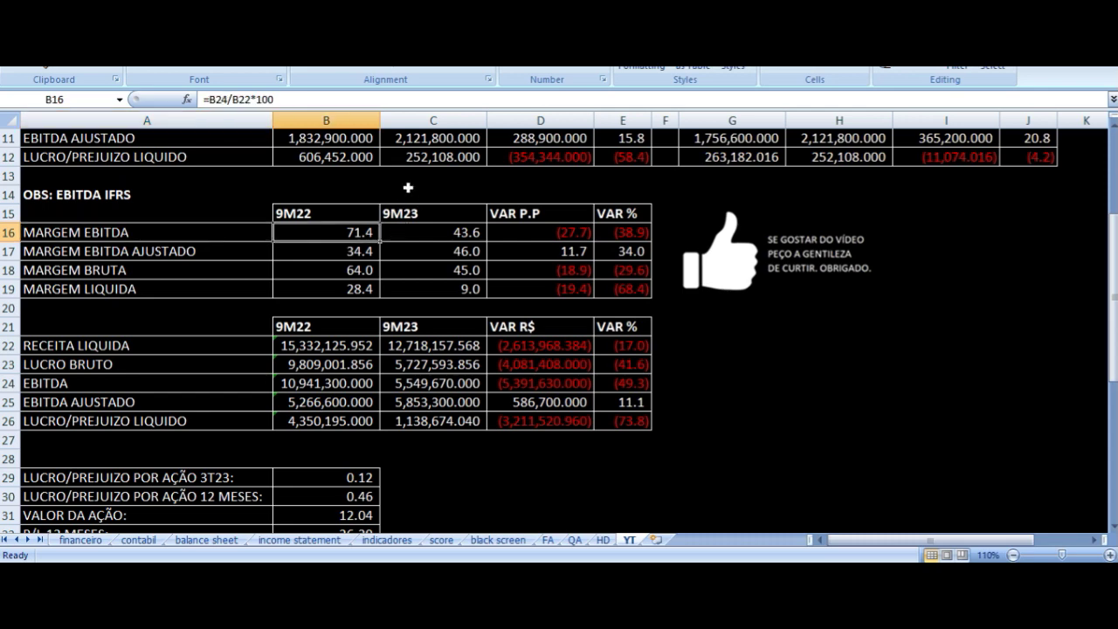
{"action": "key", "text": "Right"}
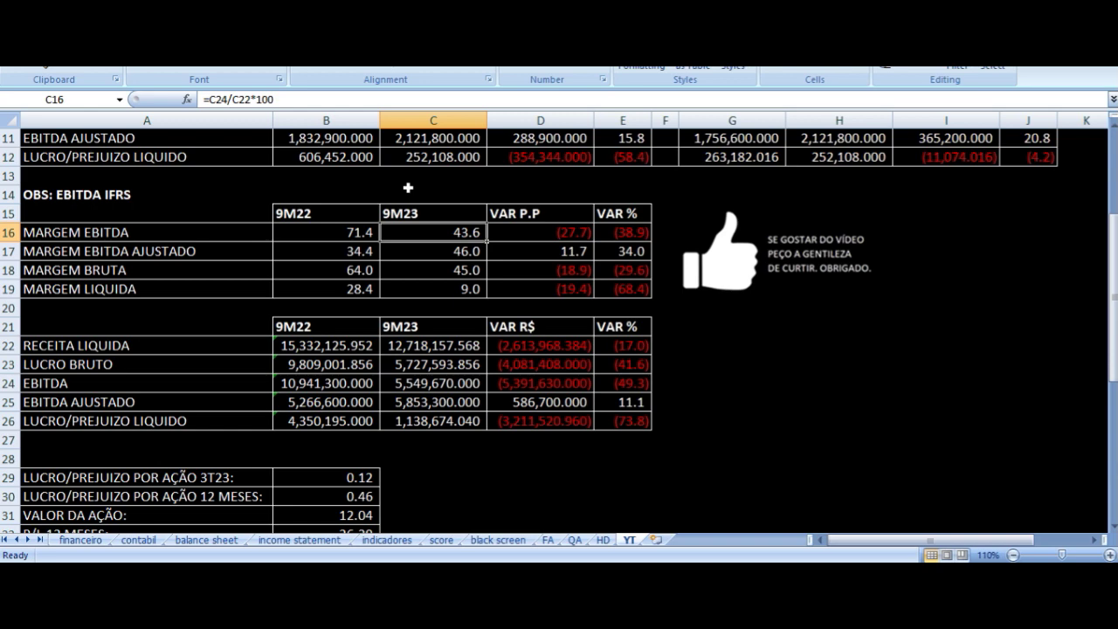
{"action": "key", "text": "Right"}
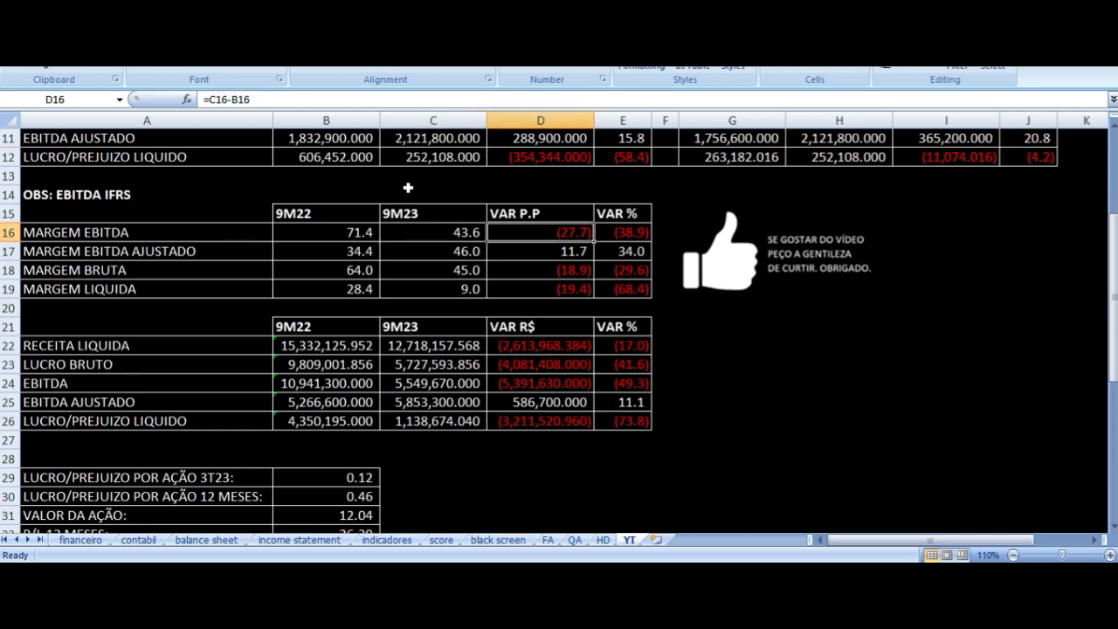
{"action": "key", "text": "Right"}
Compare the adjusted EBITDA margin (MARGEM EBITDA AJUSTADO) between 9M22 and 9M23, including its variation in percentage points
{"action": "key", "text": "Down"}
{"action": "key", "text": "Left"}
{"action": "key", "text": "Left"}
{"action": "key", "text": "Left"}
{"action": "key", "text": "Left"}
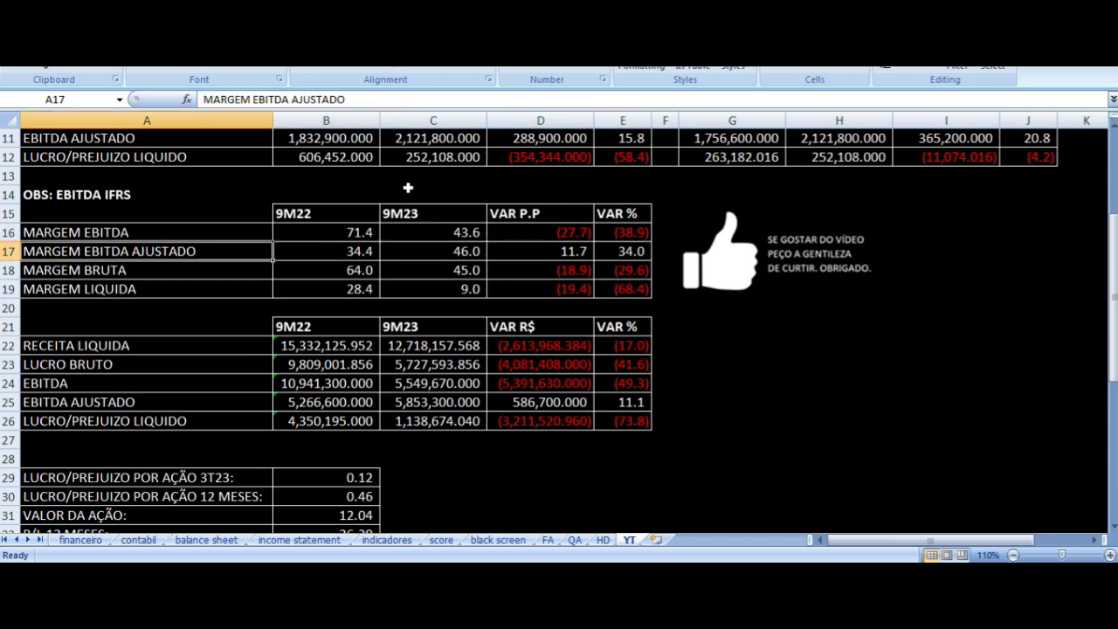
{"action": "key", "text": "Right"}
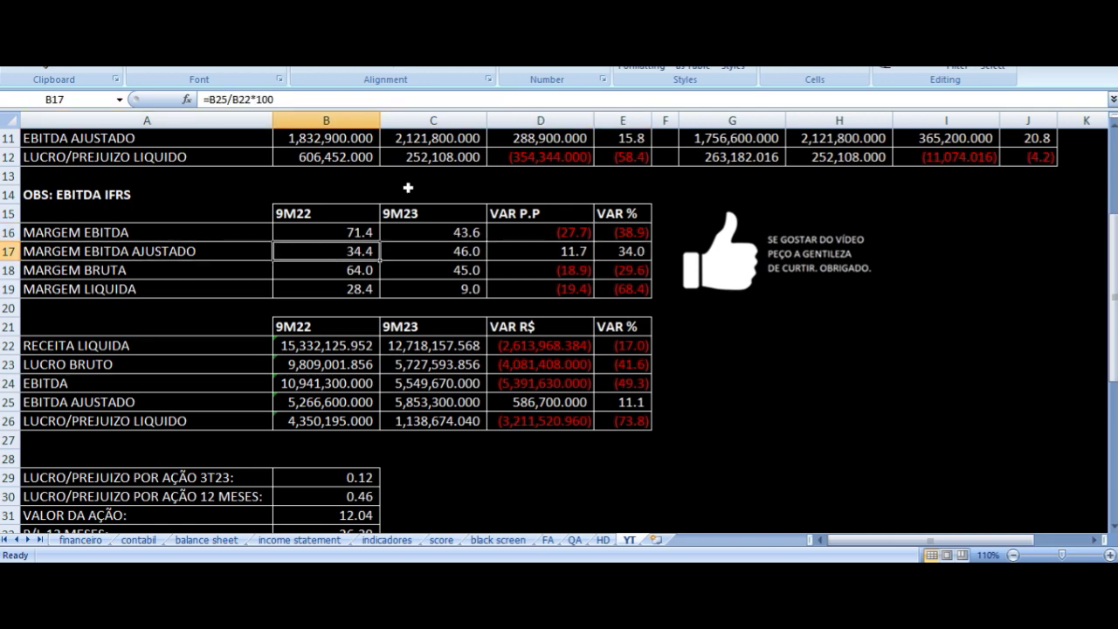
{"action": "key", "text": "Right"}
{"action": "key", "text": "Right"}
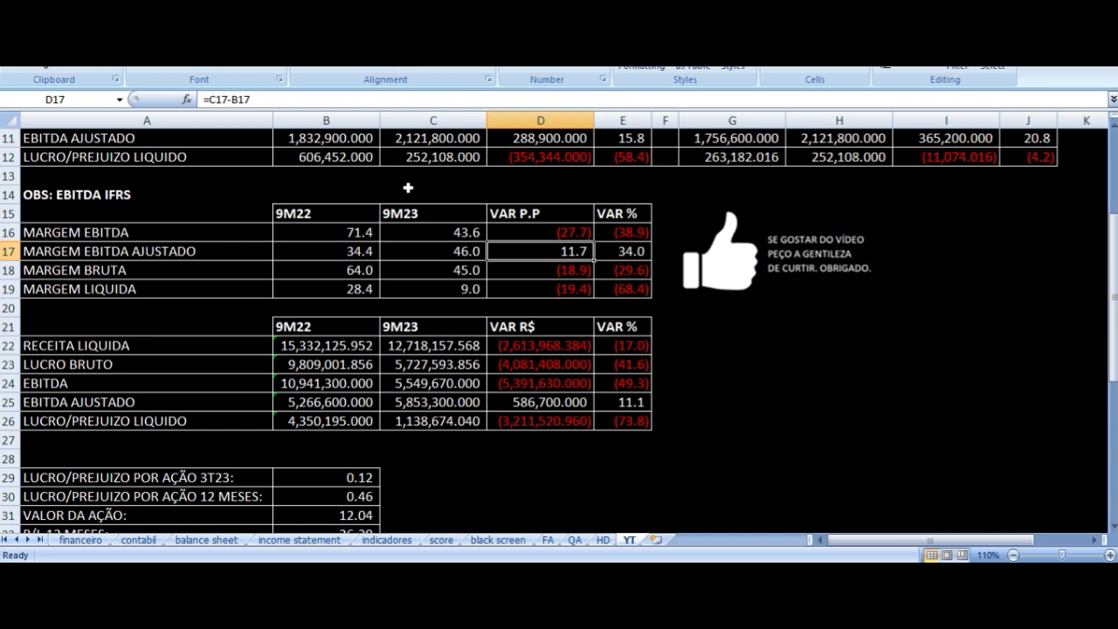
Compare the gross margin (MARGEM BRUTA) between 9M22 and 9M23, including its variation in percentage points
{"action": "key", "text": "Down"}
{"action": "key", "text": "Left"}
{"action": "key", "text": "Left"}
{"action": "key", "text": "Left"}
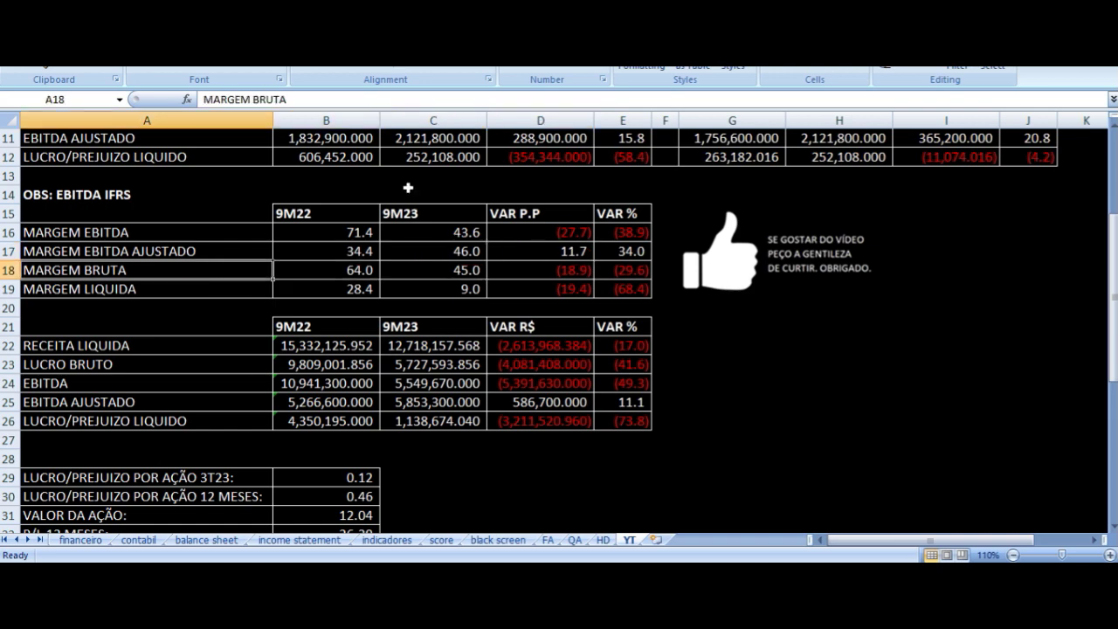
{"action": "key", "text": "Right"}
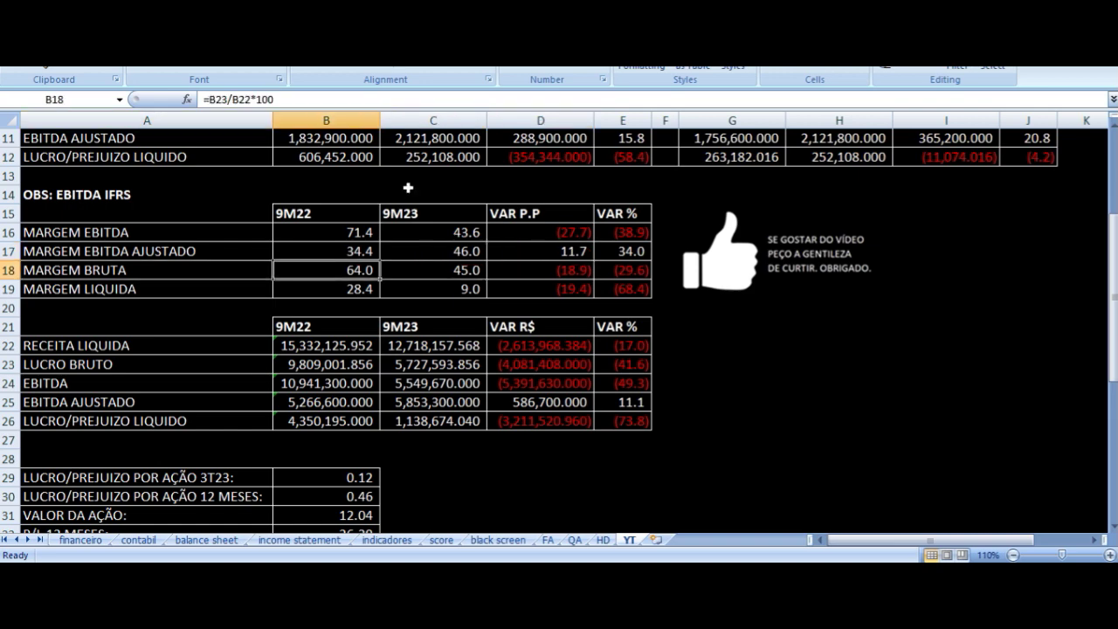
{"action": "key", "text": "Right"}
{"action": "key", "text": "Right"}
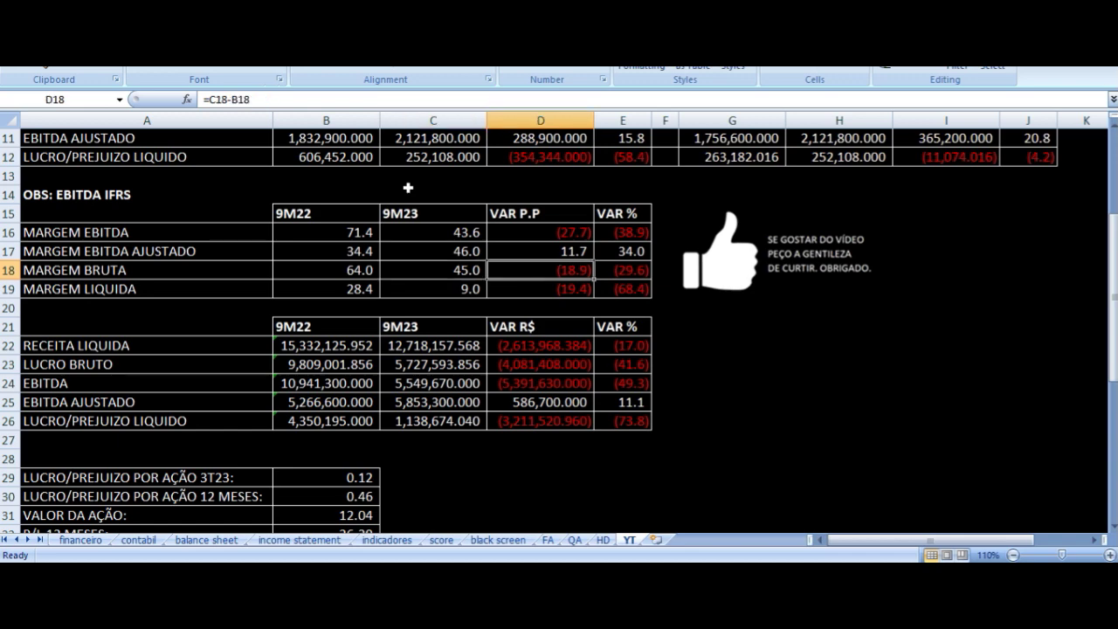
Compare the net margin (MARGEM LIQUIDA) between 9M22 and 9M23, with a brief check of the yearly margins on the HD sheet
{"action": "key", "text": "Home"}
{"action": "key", "text": "Down"}
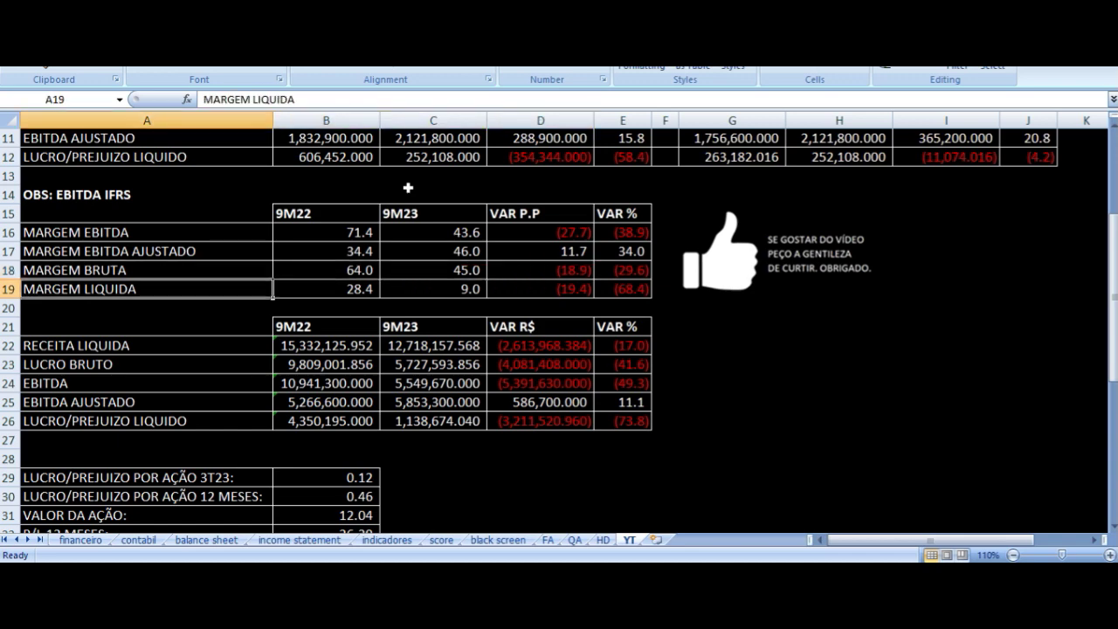
{"action": "key", "text": "Right"}
{"action": "key", "text": "Right"}
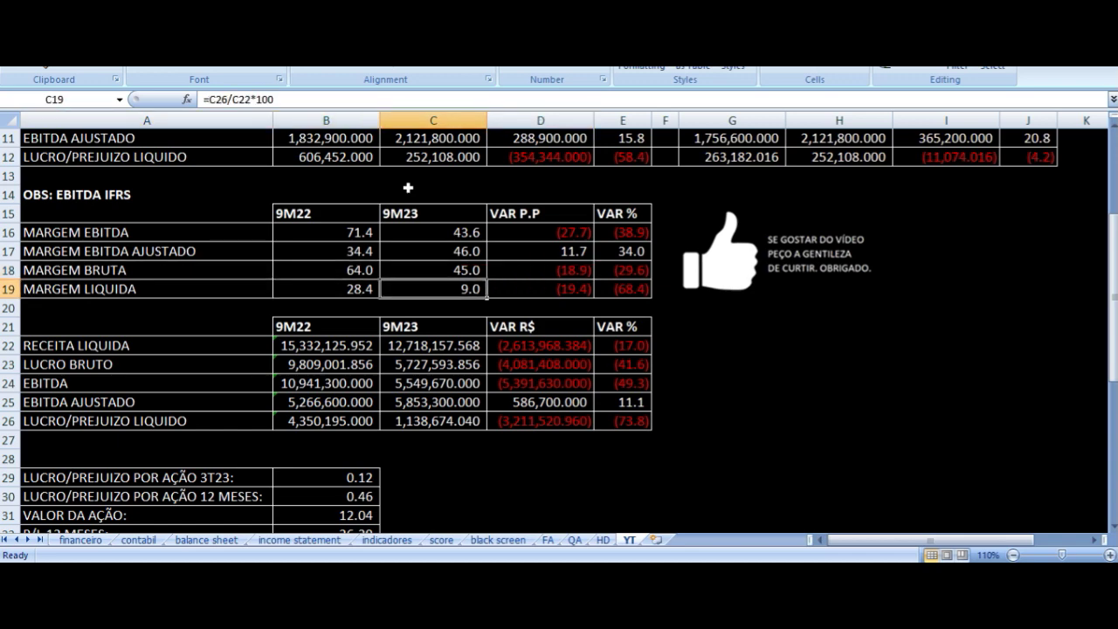
{"action": "key", "text": "Right"}
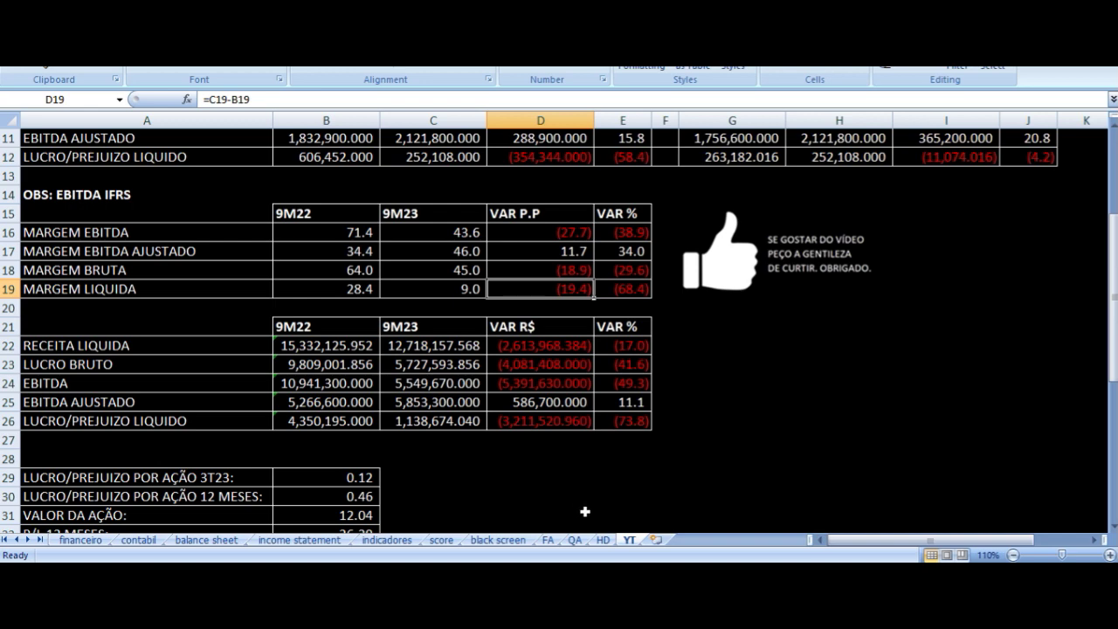
{"action": "left_click", "coordinate": [603, 541]}
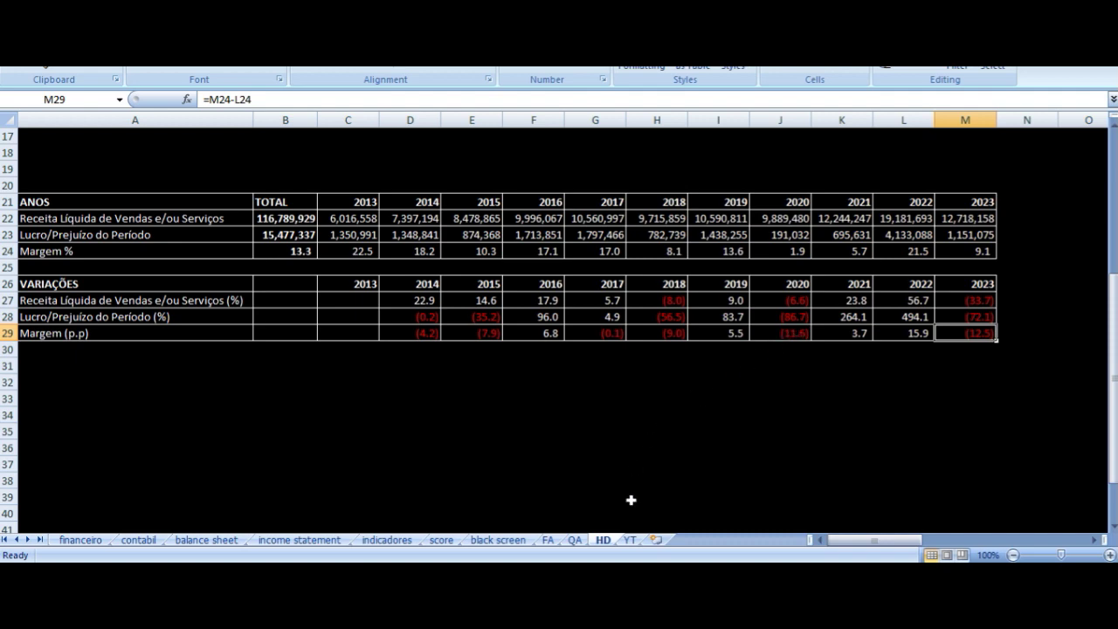
{"action": "left_click", "coordinate": [629, 540]}
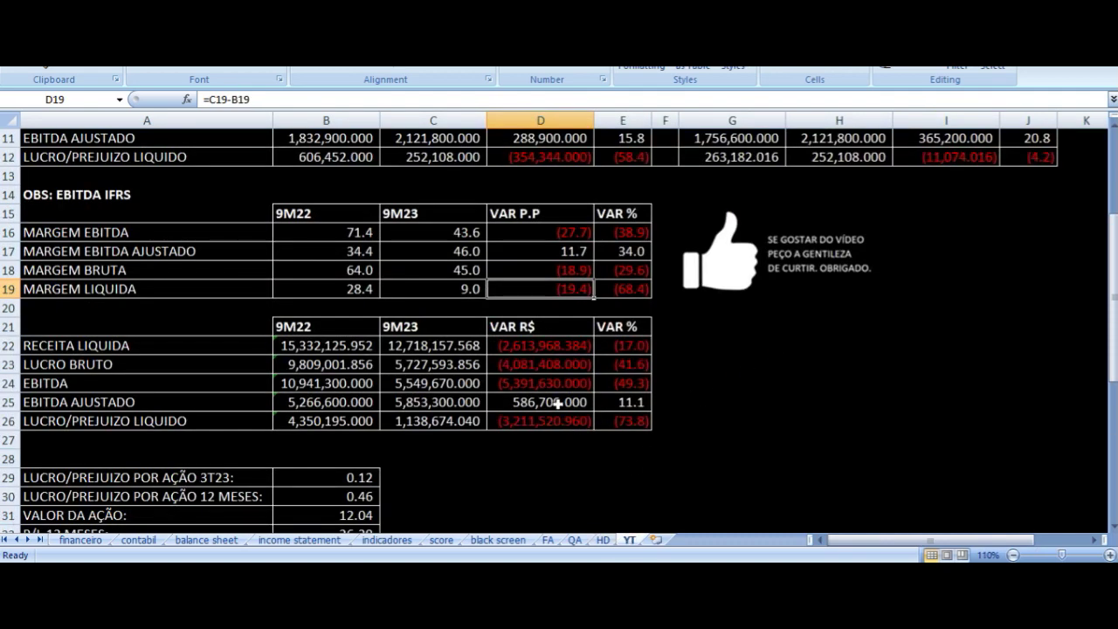
Go to the nine-month results table and compare net revenue (RECEITA LIQUIDA) between 9M22 and 9M23
{"action": "key", "text": "Down"}
{"action": "key", "text": "Down"}
{"action": "key", "text": "Left"}
{"action": "key", "text": "Left"}
{"action": "key", "text": "Down"}
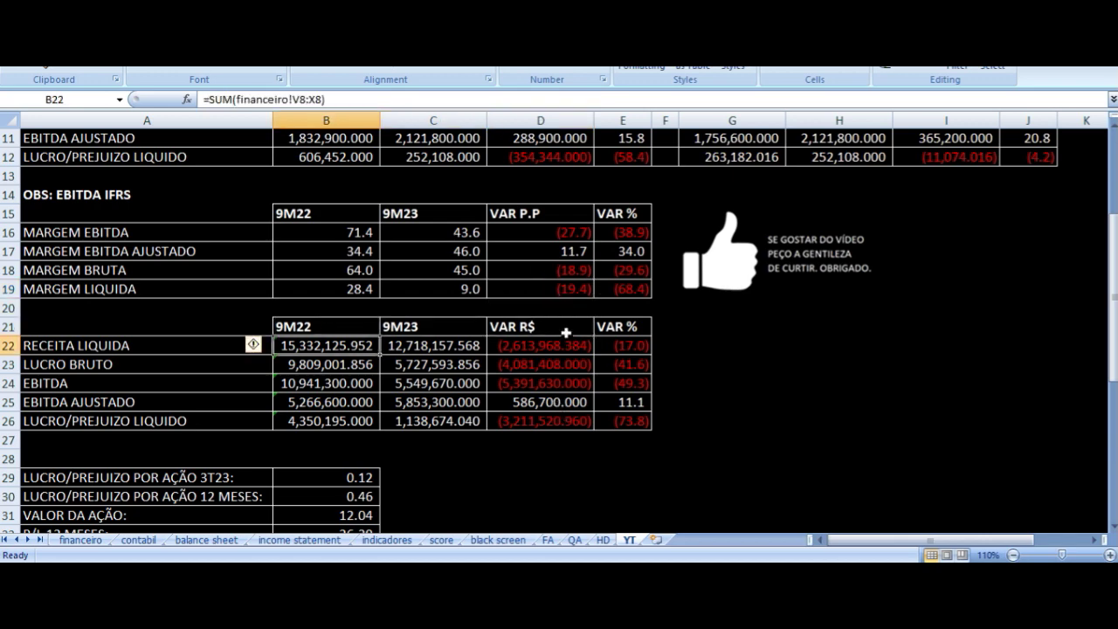
{"action": "key", "text": "Left"}
{"action": "key", "text": "Right"}
{"action": "key", "text": "Up"}
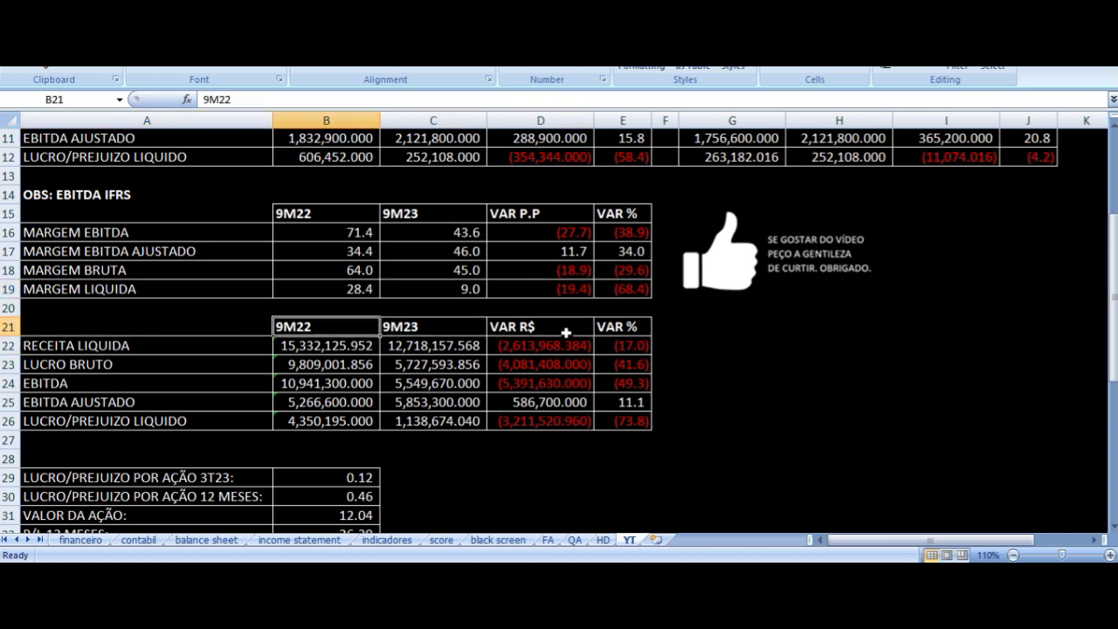
{"action": "key", "text": "Down"}
{"action": "key", "text": "Right"}
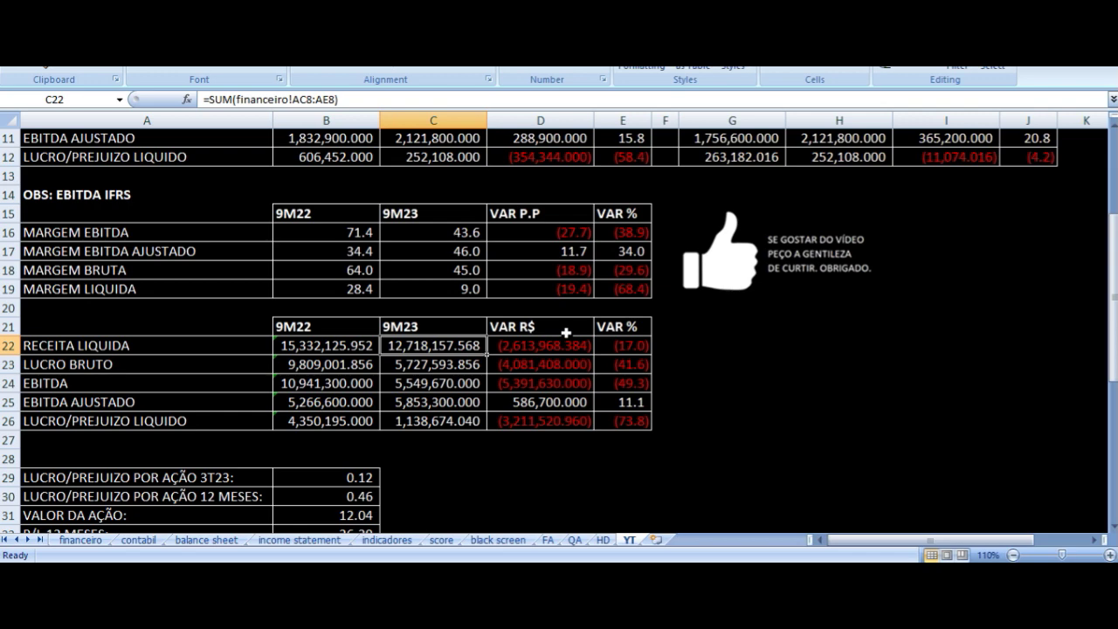
On the HD sheet, examine yearly net revenue (Receita Líquida) around 2020, comparing the preceding years with 2021 and 2022
{"action": "left_click", "coordinate": [603, 540]}
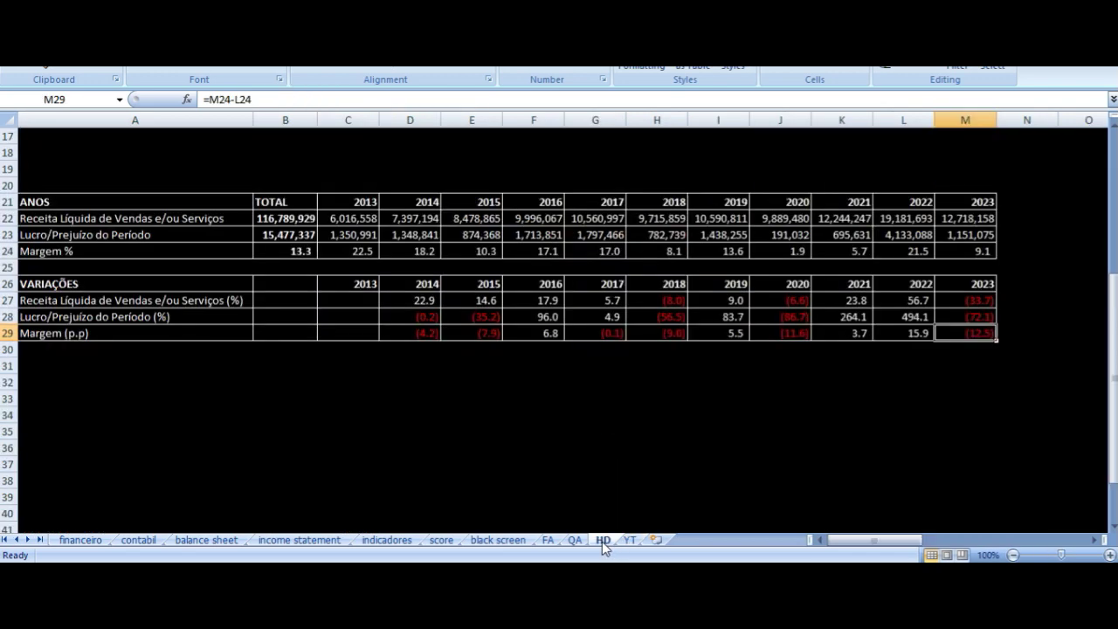
{"action": "left_click", "coordinate": [769, 219]}
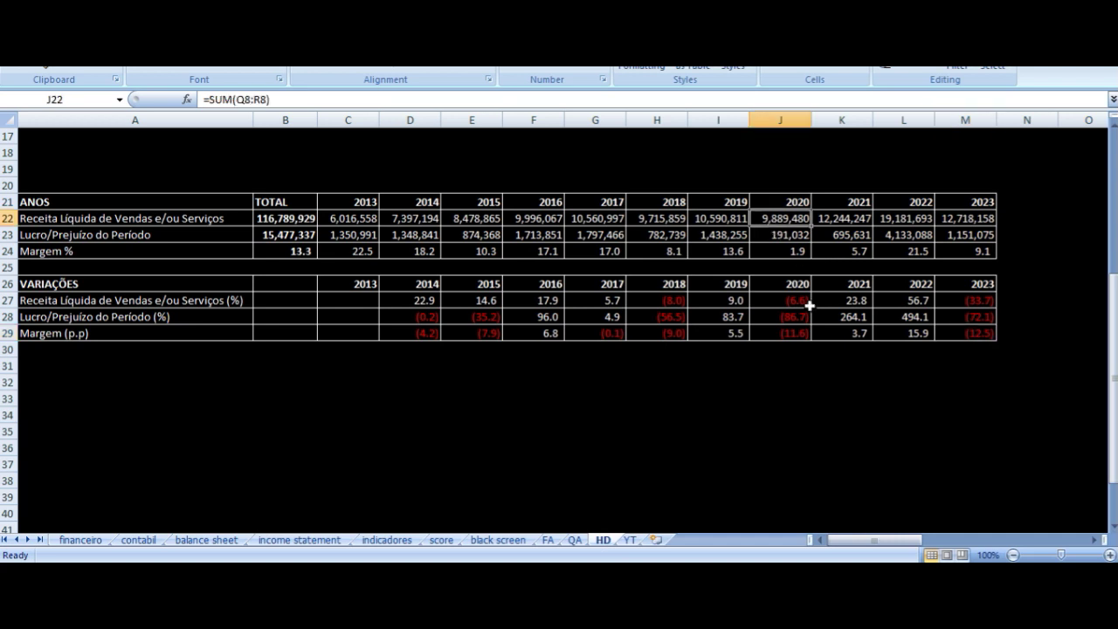
{"action": "key", "text": "Left"}
{"action": "key", "text": "Right"}
{"action": "key", "text": "Right"}
{"action": "key", "text": "Left"}
{"action": "key", "text": "Left"}
{"action": "key", "text": "Left"}
{"action": "key", "text": "Left"}
{"action": "key", "text": "Right"}
{"action": "key", "text": "Right"}
{"action": "key", "text": "Right"}
{"action": "key", "text": "Right"}
{"action": "key", "text": "Right"}
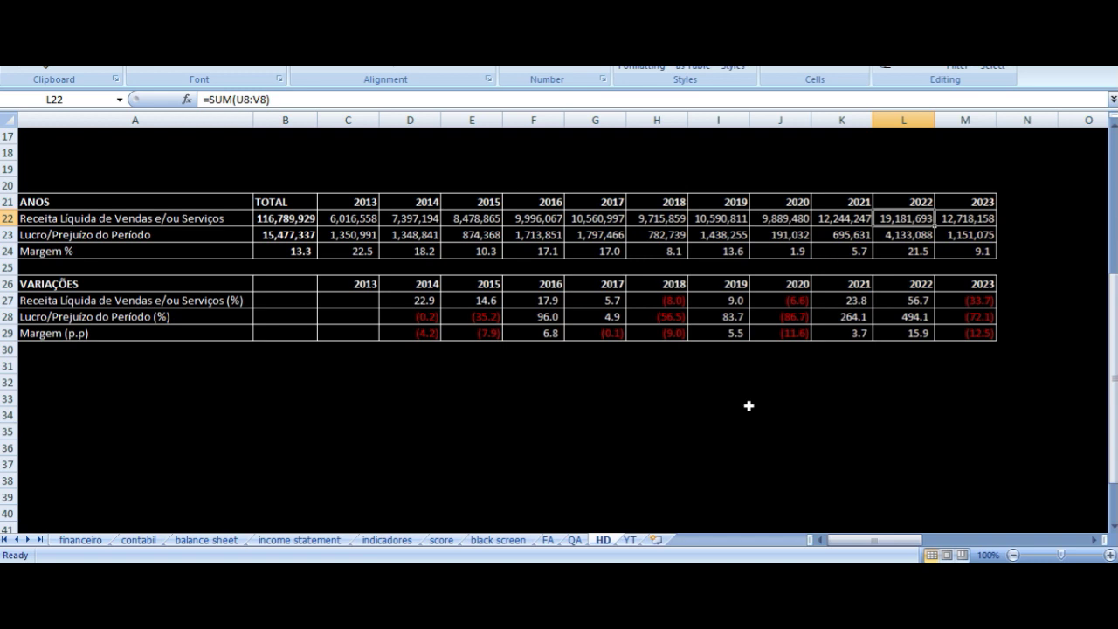
Return to the YT sheet and check the nine-month net revenue variation in R$ and percent
{"action": "left_click", "coordinate": [630, 540]}
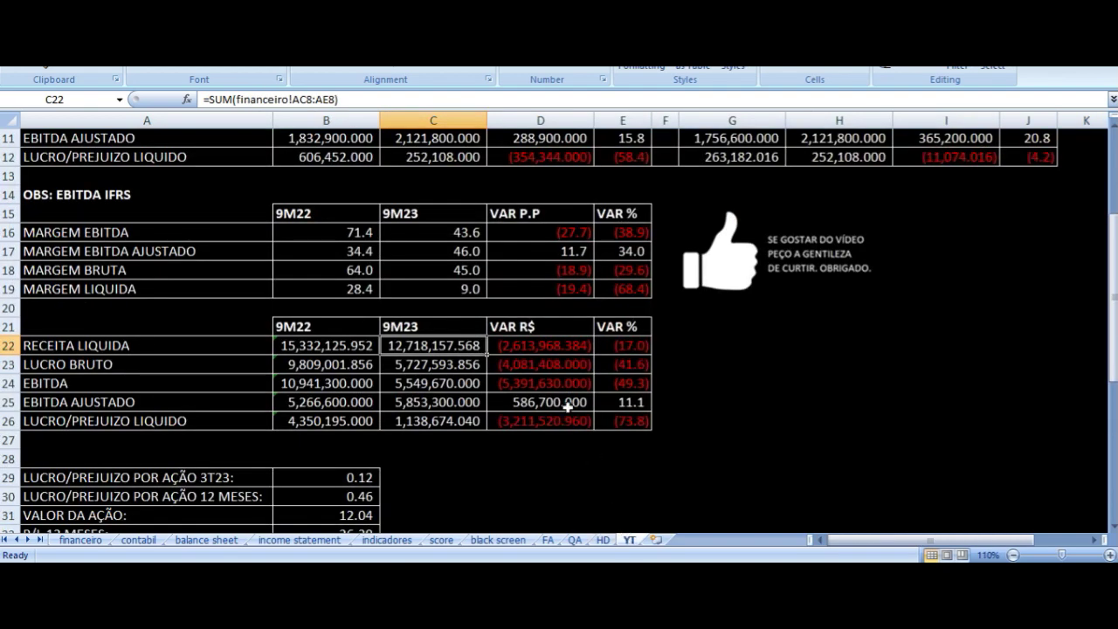
{"action": "left_click", "coordinate": [531, 360]}
{"action": "key", "text": "Up"}
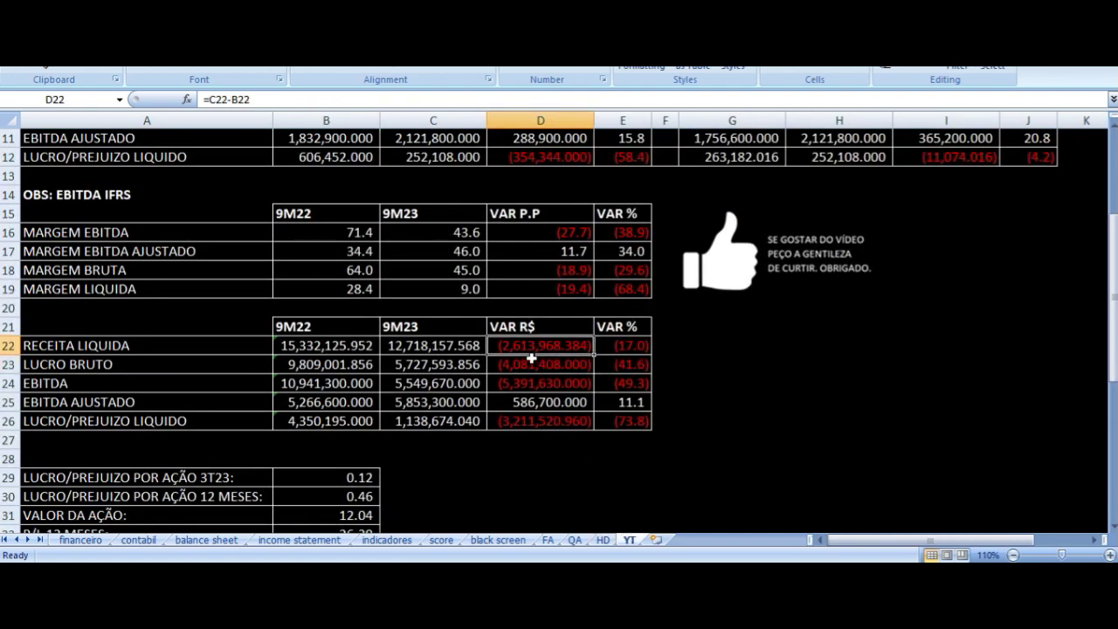
{"action": "key", "text": "Right"}
Compare gross profit (LUCRO BRUTO) between 9M22 and 9M23, including its variation in R$ and percent
{"action": "key", "text": "Left"}
{"action": "key", "text": "Left"}
{"action": "key", "text": "Left"}
{"action": "key", "text": "Left"}
{"action": "key", "text": "Down"}
{"action": "key", "text": "Right"}
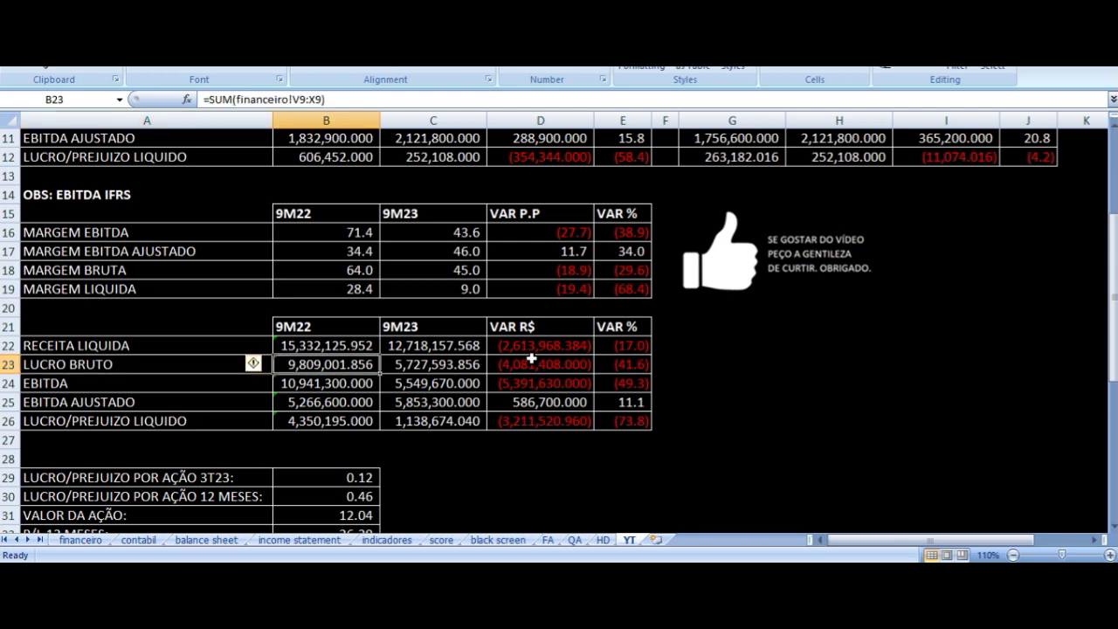
{"action": "key", "text": "Right"}
{"action": "key", "text": "Right"}
{"action": "key", "text": "Right"}
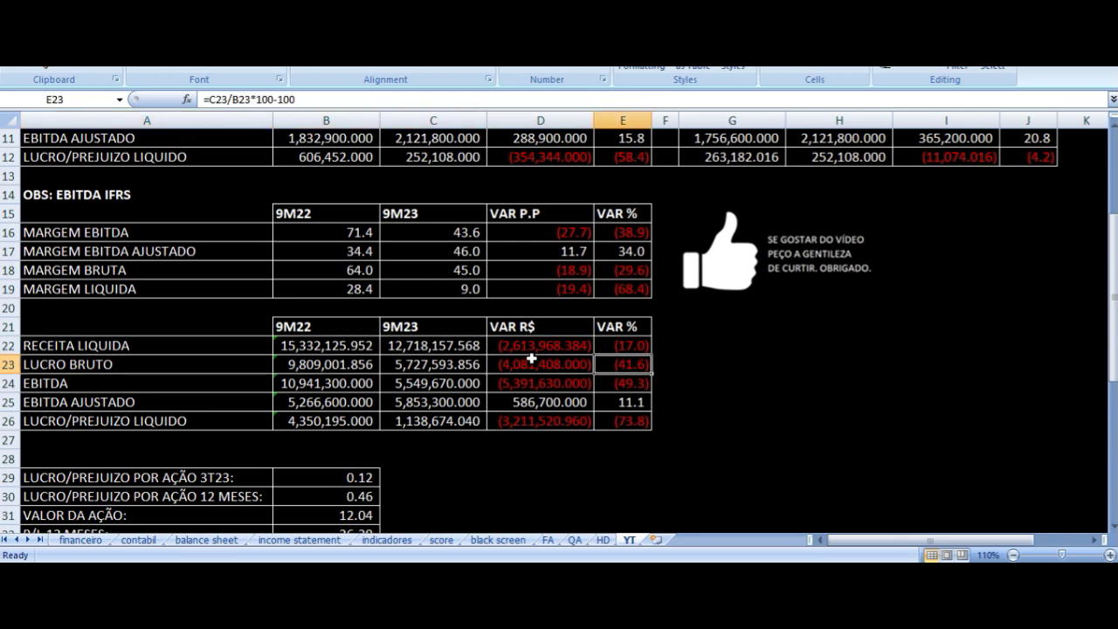
Compare EBITDA between 9M22 and 9M23, including its variation in R$ and percent
{"action": "key", "text": "Down"}
{"action": "key", "text": "Left"}
{"action": "key", "text": "Left"}
{"action": "key", "text": "Left"}
{"action": "key", "text": "Left"}
{"action": "key", "text": "Right"}
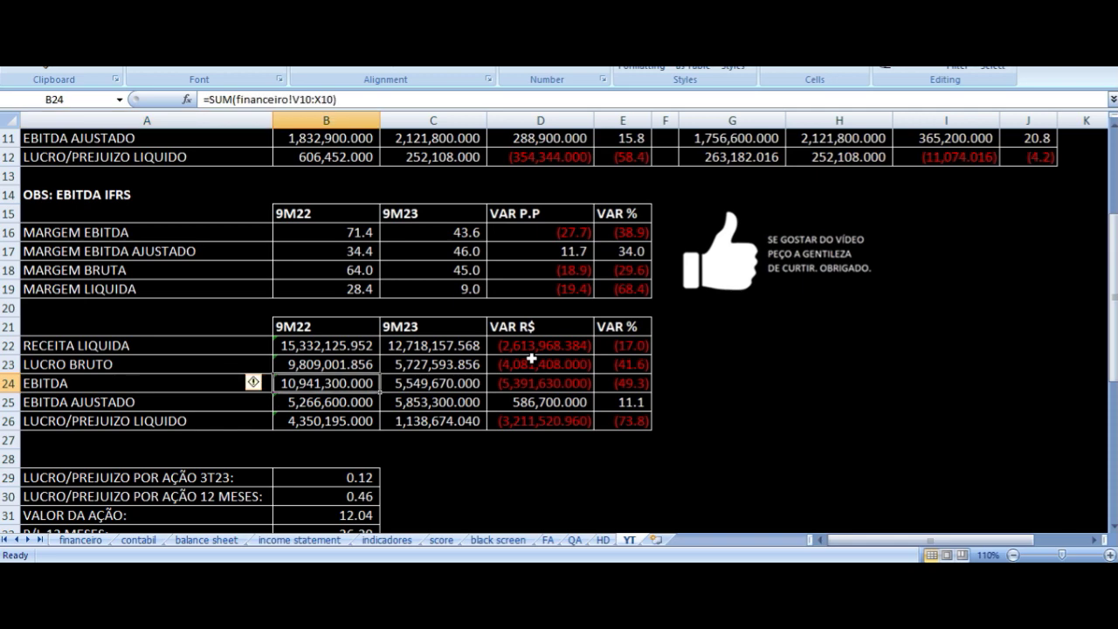
{"action": "key", "text": "Right"}
{"action": "key", "text": "Right"}
{"action": "key", "text": "Right"}
Compare adjusted EBITDA (EBITDA AJUSTADO) between 9M22 and 9M23, including its variation in R$ and percent
{"action": "key", "text": "Down"}
{"action": "key", "text": "Left"}
{"action": "key", "text": "Left"}
{"action": "key", "text": "Left"}
{"action": "key", "text": "Left"}
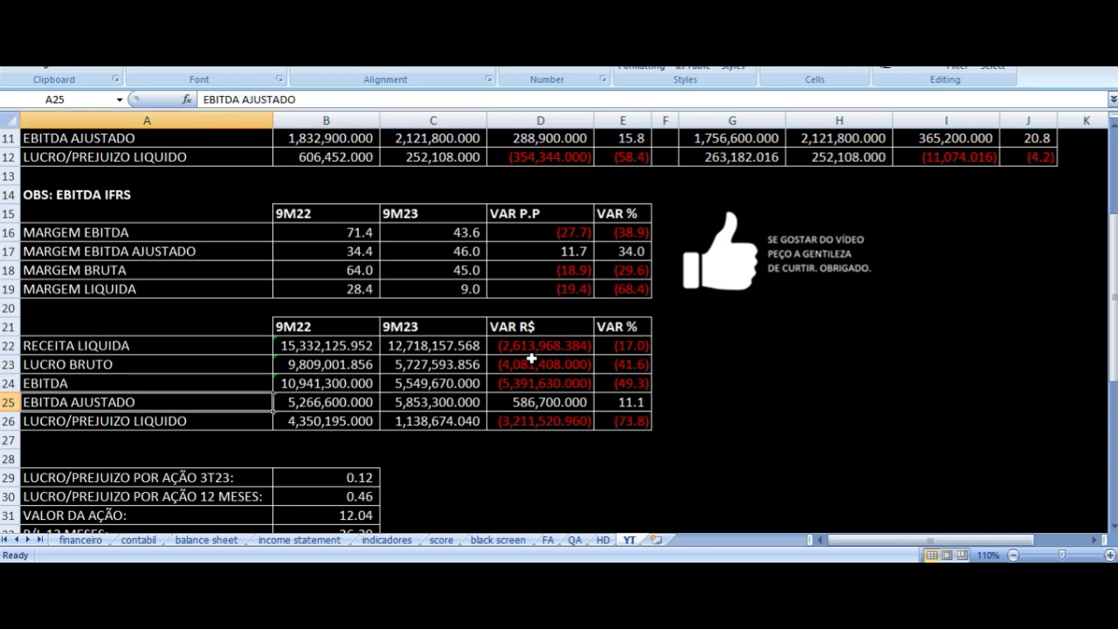
{"action": "key", "text": "Right"}
{"action": "key", "text": "Right"}
{"action": "key", "text": "Left"}
{"action": "key", "text": "Left"}
{"action": "key", "text": "Right"}
{"action": "key", "text": "Right"}
{"action": "key", "text": "Right"}
{"action": "key", "text": "Left"}
{"action": "key", "text": "Right"}
{"action": "key", "text": "Right"}
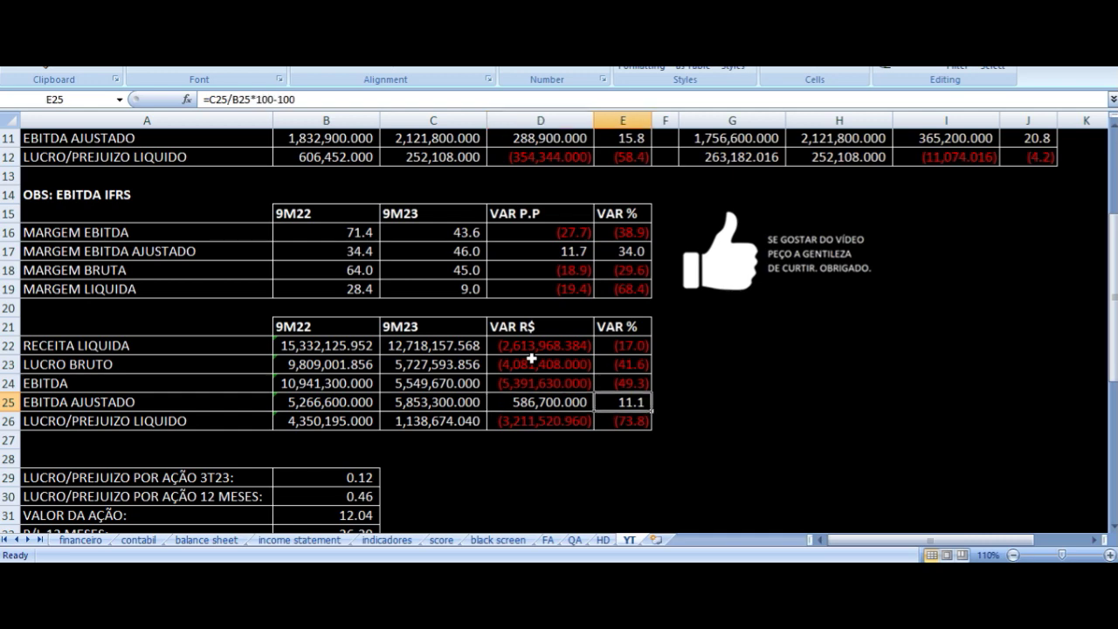
Compare net profit (LUCRO/PREJUIZO LIQUIDO) between 9M22 and 9M23
{"action": "key", "text": "Down"}
{"action": "key", "text": "Left"}
{"action": "key", "text": "Left"}
{"action": "key", "text": "Left"}
{"action": "key", "text": "Left"}
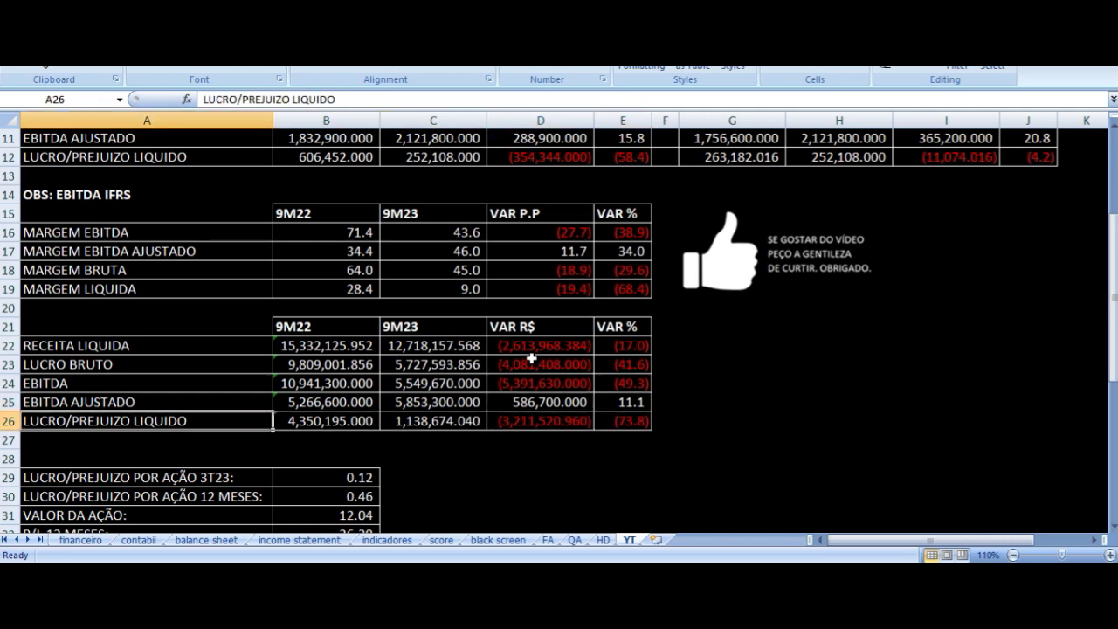
{"action": "key", "text": "Right"}
{"action": "key", "text": "Right"}
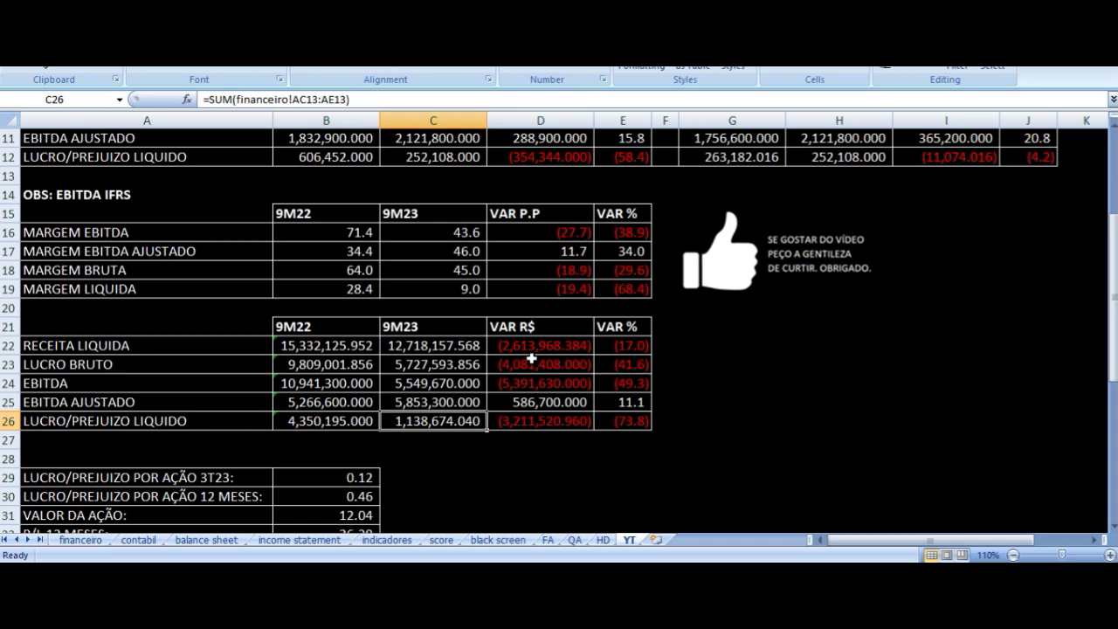
{"action": "key", "text": "Left"}
{"action": "key", "text": "Left"}
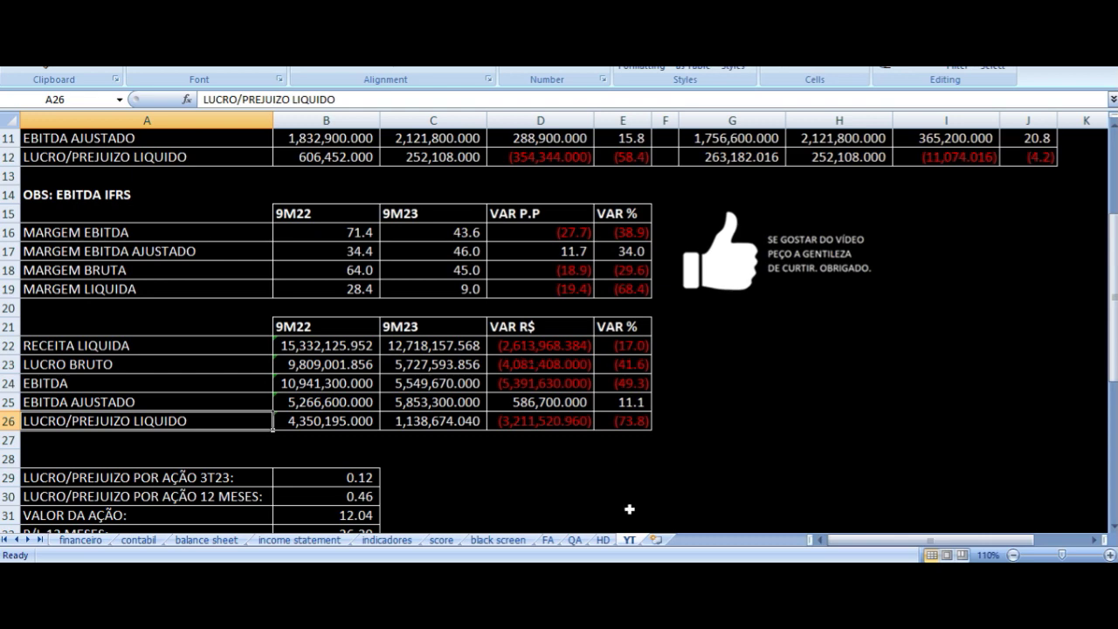
On the HD sheet, examine yearly profit (Lucro/Prejuízo do Período) from 2020 to 2022, then back through the earlier years to 2015
{"action": "left_click", "coordinate": [603, 540]}
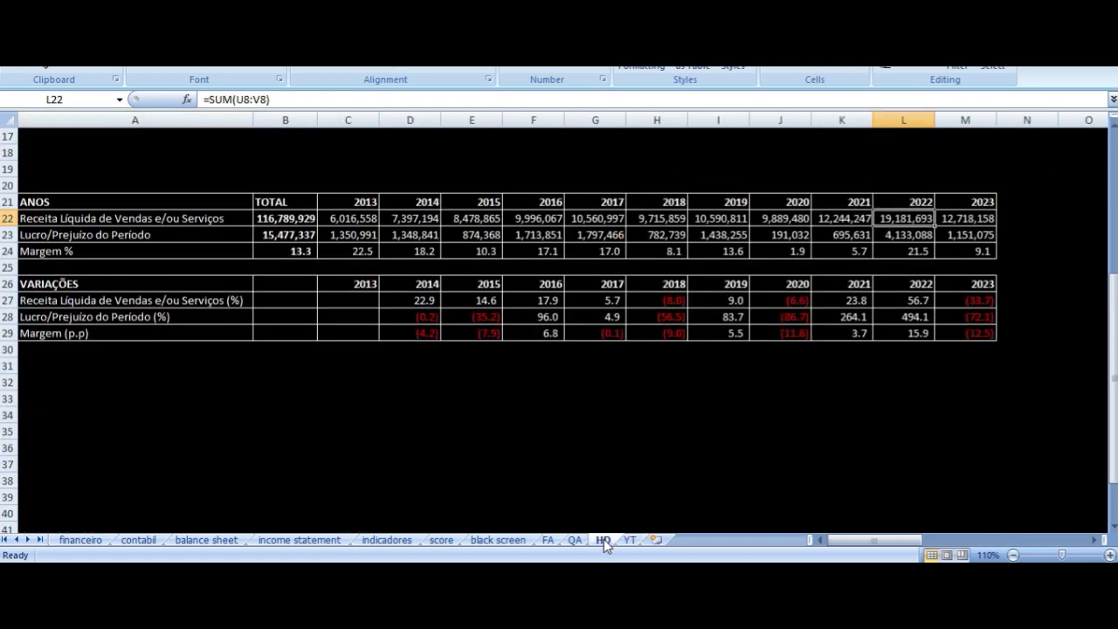
{"action": "left_click", "coordinate": [797, 237]}
{"action": "key", "text": "Right"}
{"action": "key", "text": "Right"}
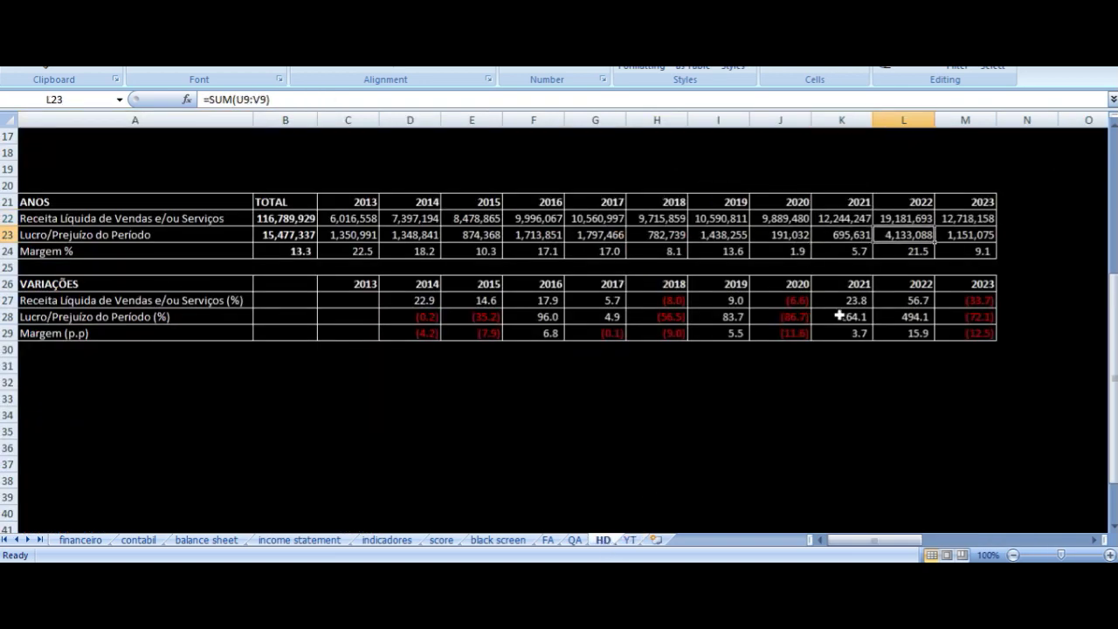
{"action": "key", "text": "Left"}
{"action": "key", "text": "Left"}
{"action": "key", "text": "Left"}
{"action": "key", "text": "Left"}
{"action": "key", "text": "Left"}
{"action": "key", "text": "Left"}
{"action": "key", "text": "Left"}
{"action": "key", "text": "Left"}
{"action": "key", "text": "Left"}
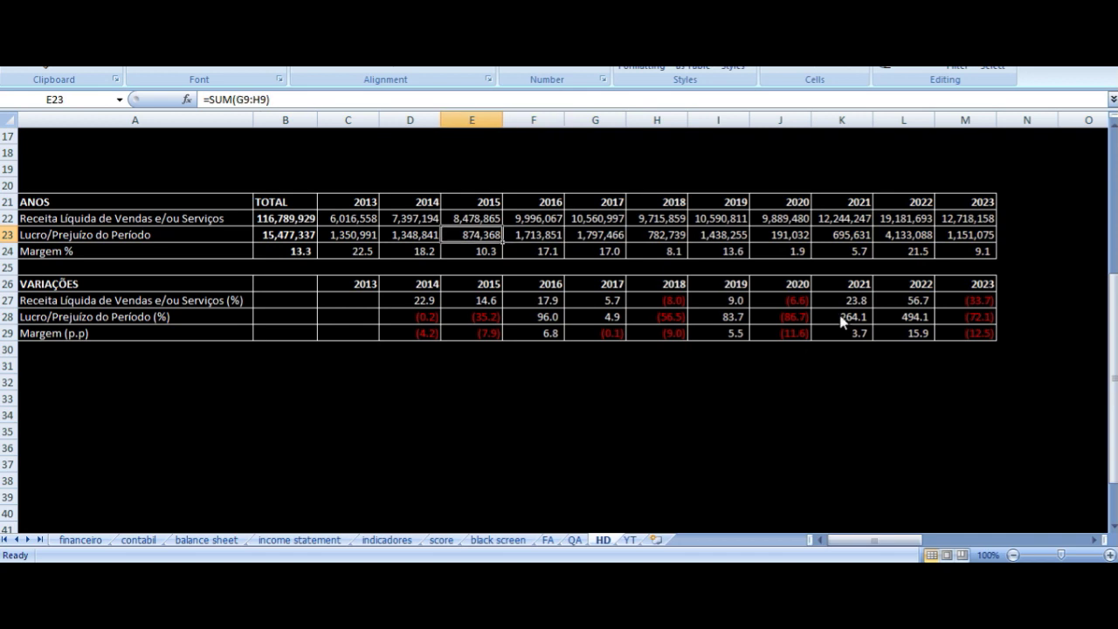
Follow the yearly profit (Lucro/Prejuízo do Período) forward from 2015 to 2022
{"action": "key", "text": "Right"}
{"action": "key", "text": "Right"}
{"action": "key", "text": "Right"}
{"action": "key", "text": "Right"}
{"action": "key", "text": "Right"}
{"action": "key", "text": "Right"}
{"action": "key", "text": "Right"}
{"action": "key", "text": "Right"}
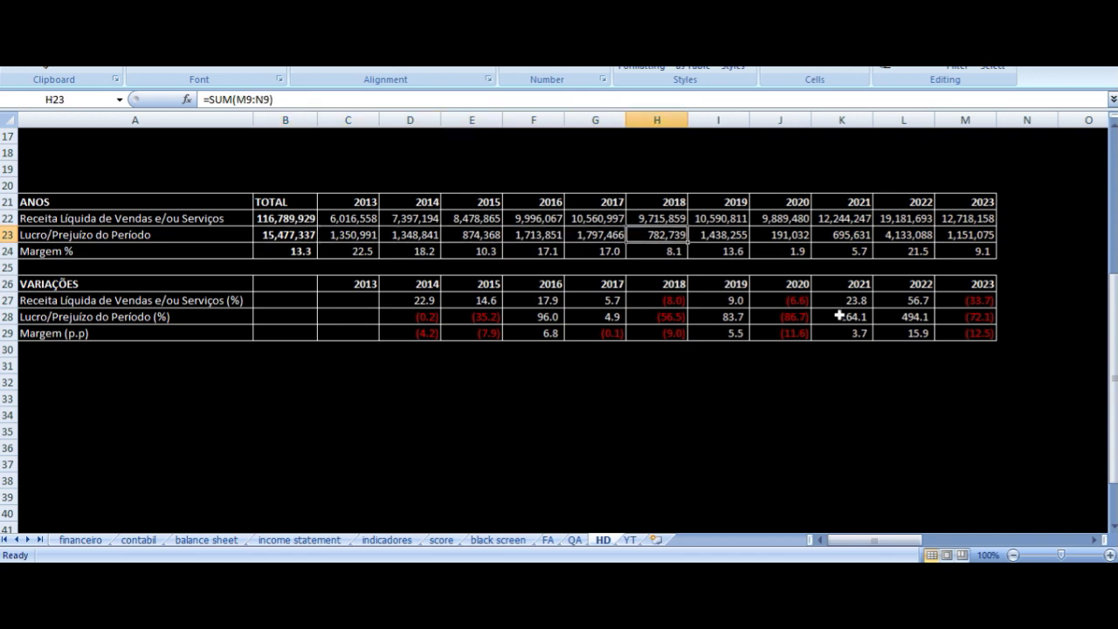
{"action": "key", "text": "Right"}
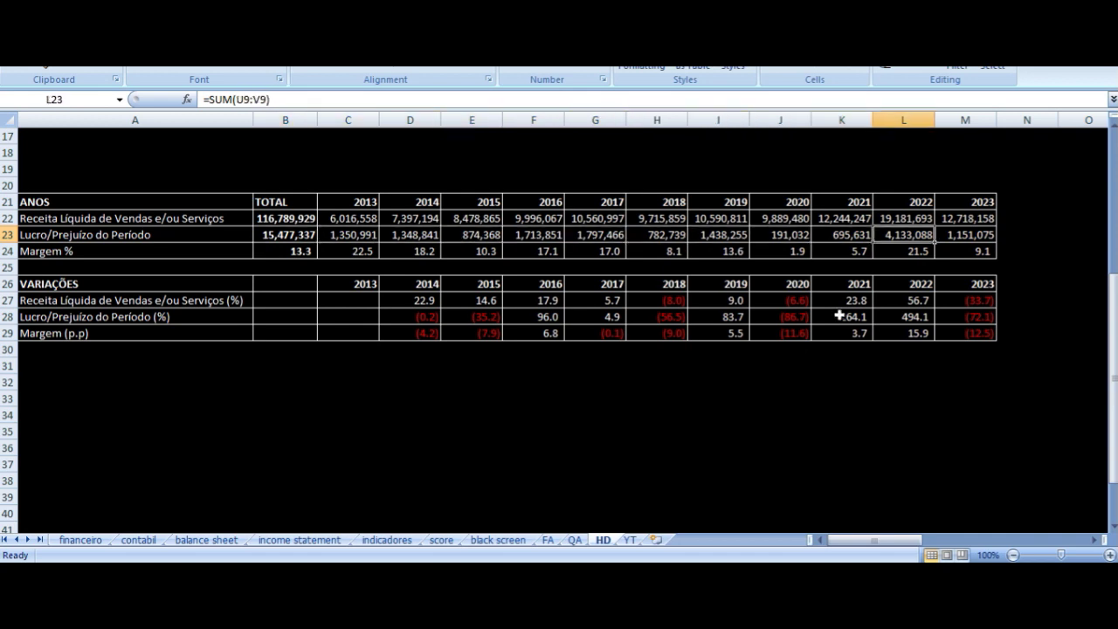
Compare the 2022 profit with the profits of 2023, 2021 and 2020
{"action": "key", "text": "Left"}
{"action": "key", "text": "Right"}
{"action": "key", "text": "Right"}
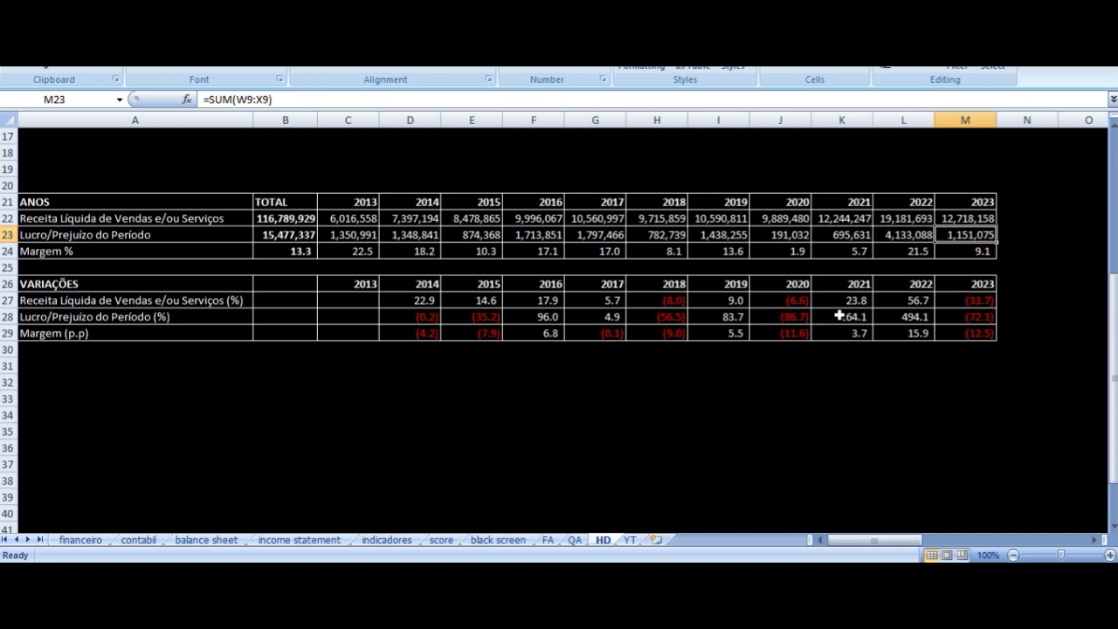
{"action": "key", "text": "Left"}
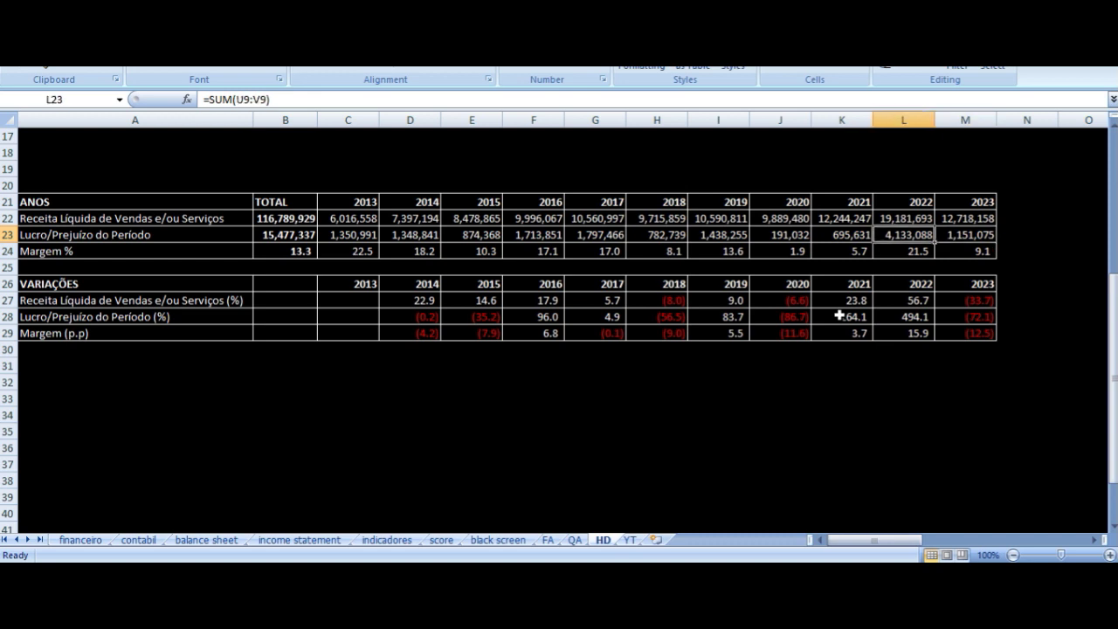
{"action": "key", "text": "Left"}
{"action": "key", "text": "Left"}
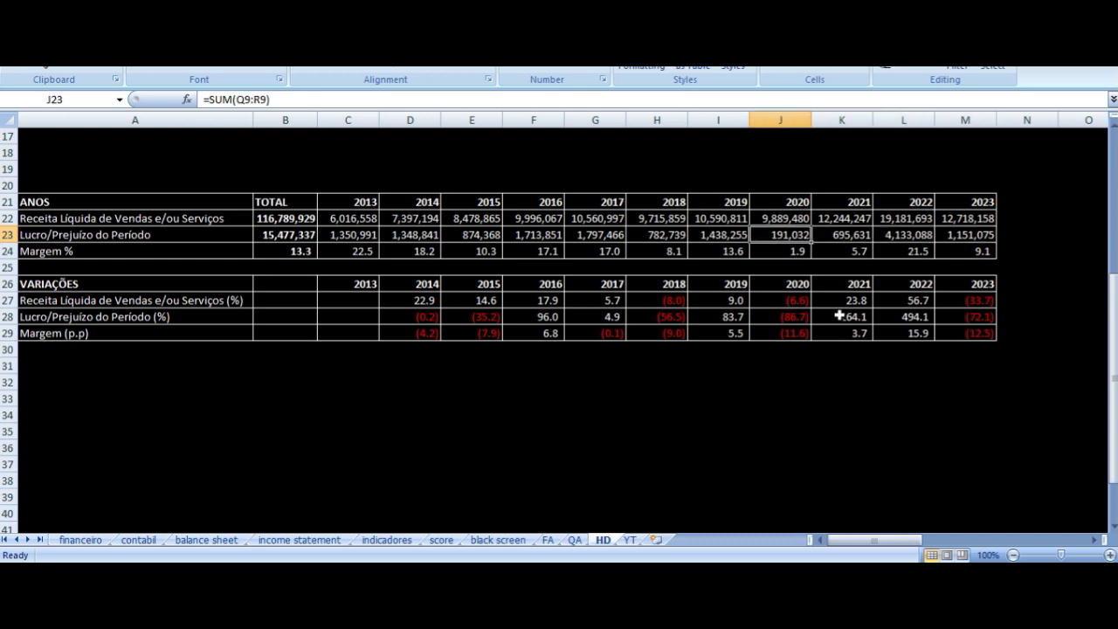
Compare the yearly profit (Lucro/Prejuízo do Período) of 2019 with the following years through 2023
{"action": "key", "text": "Left"}
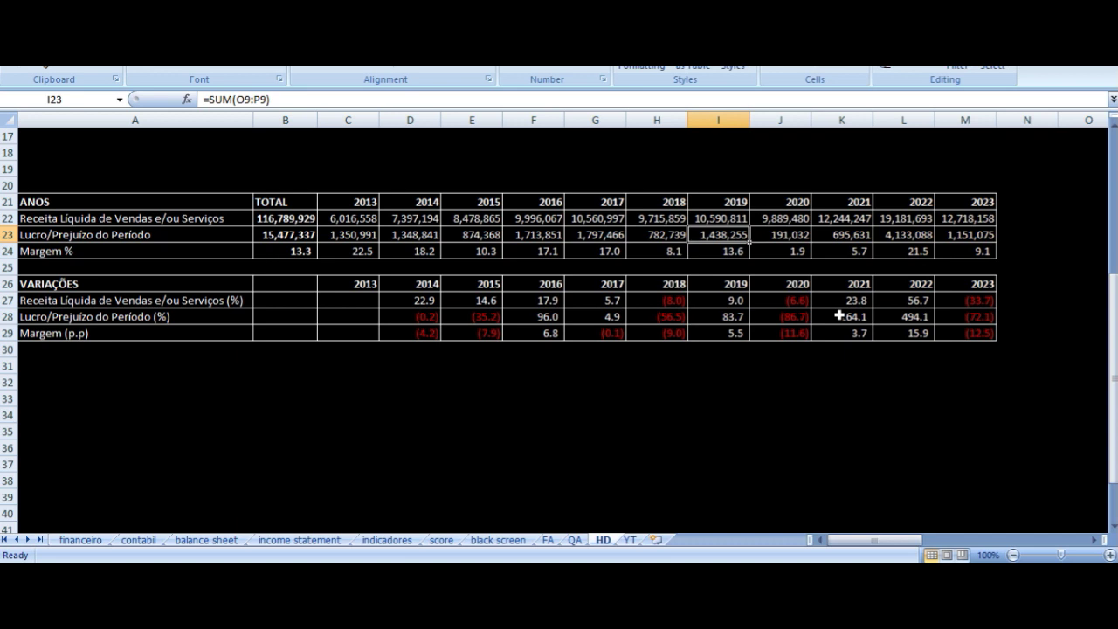
{"action": "key", "text": "Right"}
{"action": "key", "text": "Right"}
{"action": "key", "text": "Right"}
{"action": "key", "text": "Left"}
{"action": "key", "text": "Right"}
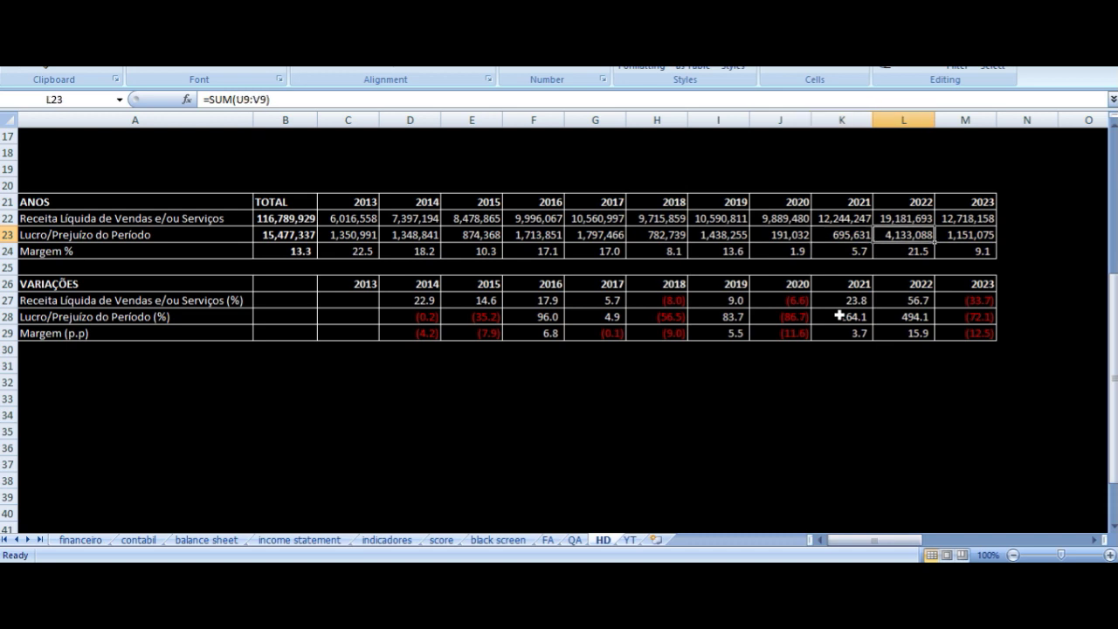
{"action": "key", "text": "Right"}
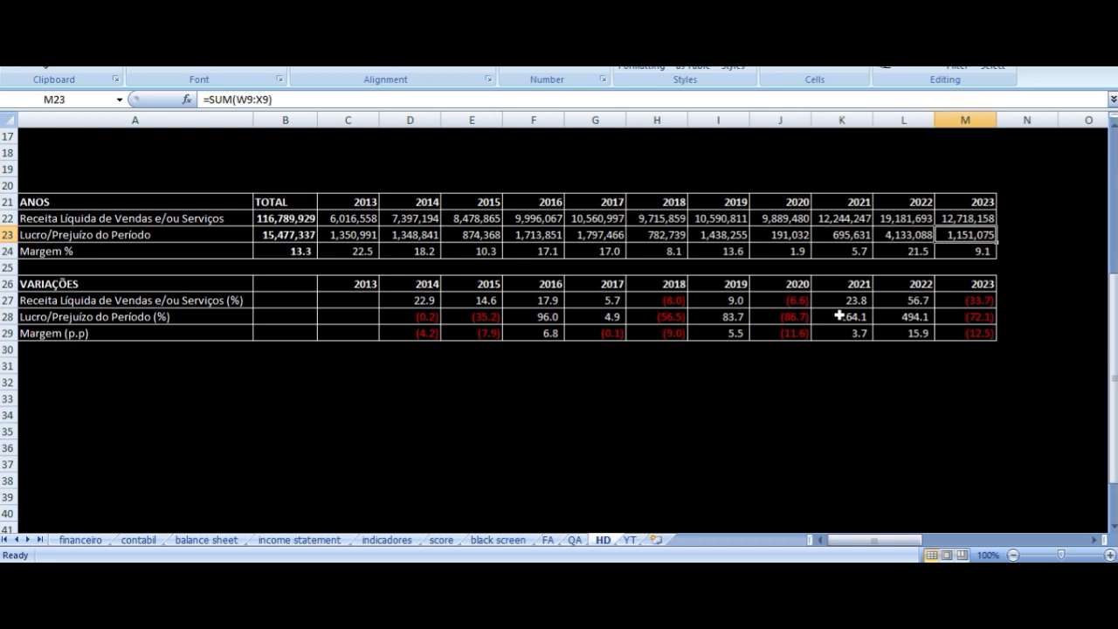
On the YT sheet, examine the net profit (LUCRO/PREJUIZO LIQUIDO) for 9M22 and 9M23 and its VAR R$ and VAR %
{"action": "left_click", "coordinate": [629, 540]}
{"action": "key", "text": "Right"}
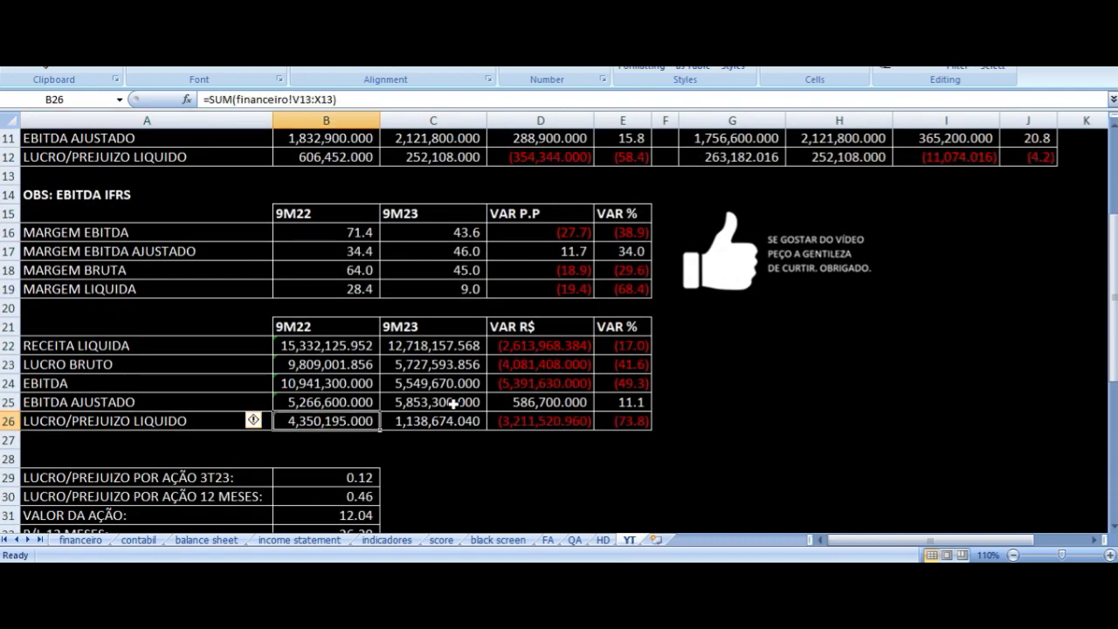
{"action": "key", "text": "Right"}
{"action": "key", "text": "Right"}
{"action": "key", "text": "Right"}
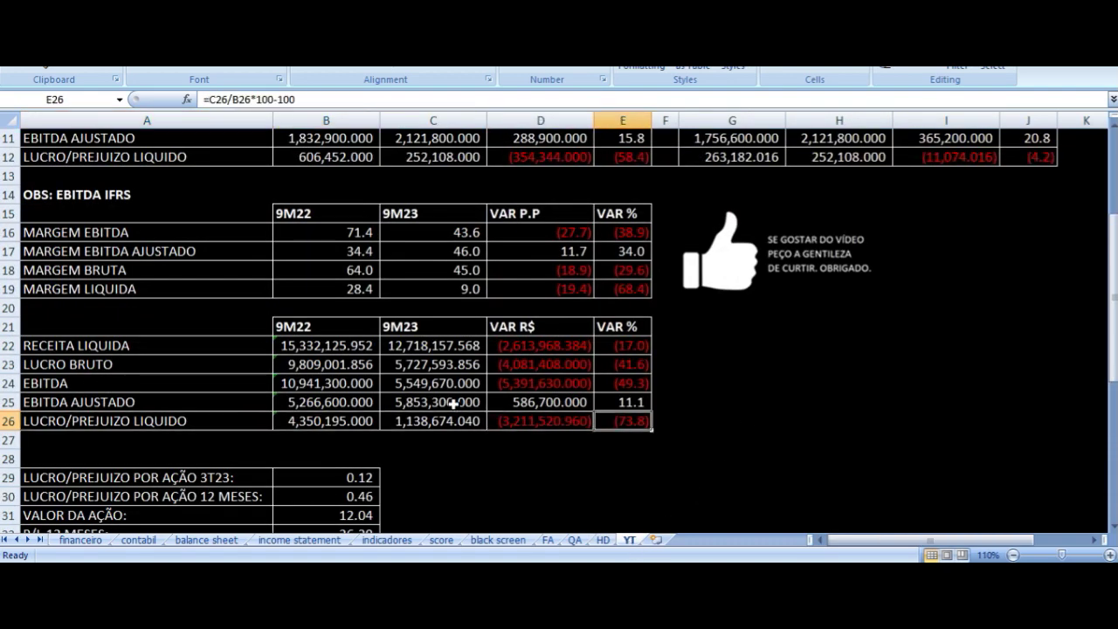
Read the profit per share (LUCRO/PREJUIZO POR AÇÃO) for 3T23 and for 12 months
{"action": "key", "text": "Down"}
{"action": "key", "text": "Down"}
{"action": "key", "text": "Down"}
{"action": "key", "text": "Down"}
{"action": "key", "text": "Down"}
{"action": "key", "text": "Down"}
{"action": "key", "text": "Down"}
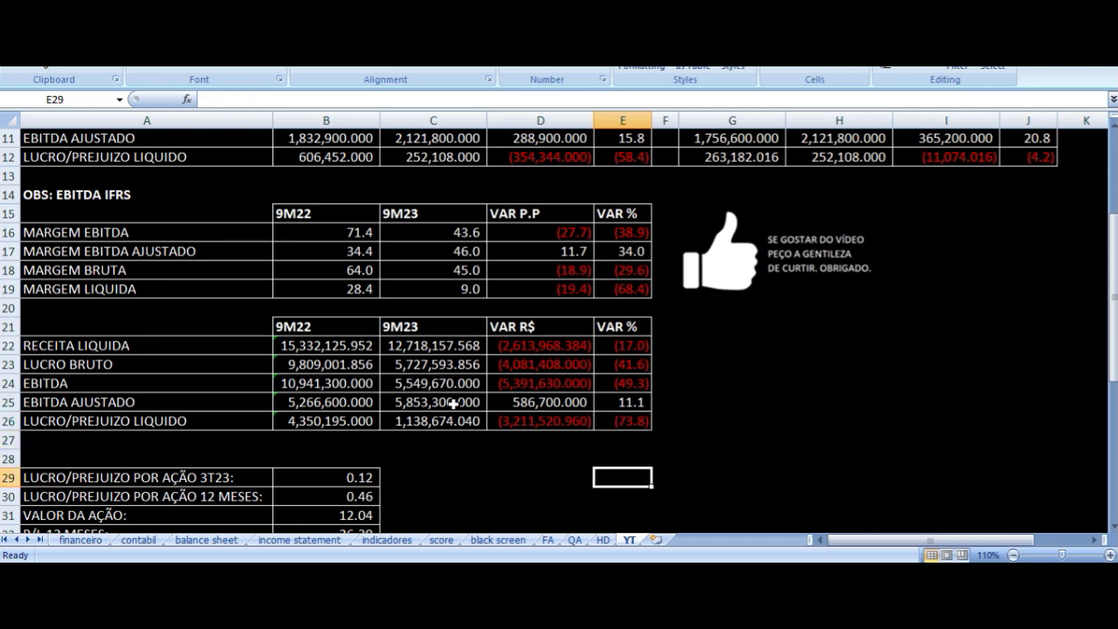
{"action": "key", "text": "Left"}
{"action": "key", "text": "Left"}
{"action": "key", "text": "Left"}
{"action": "key", "text": "Left"}
{"action": "key", "text": "Up"}
{"action": "key", "text": "Up"}
{"action": "key", "text": "Up"}
{"action": "key", "text": "Up"}
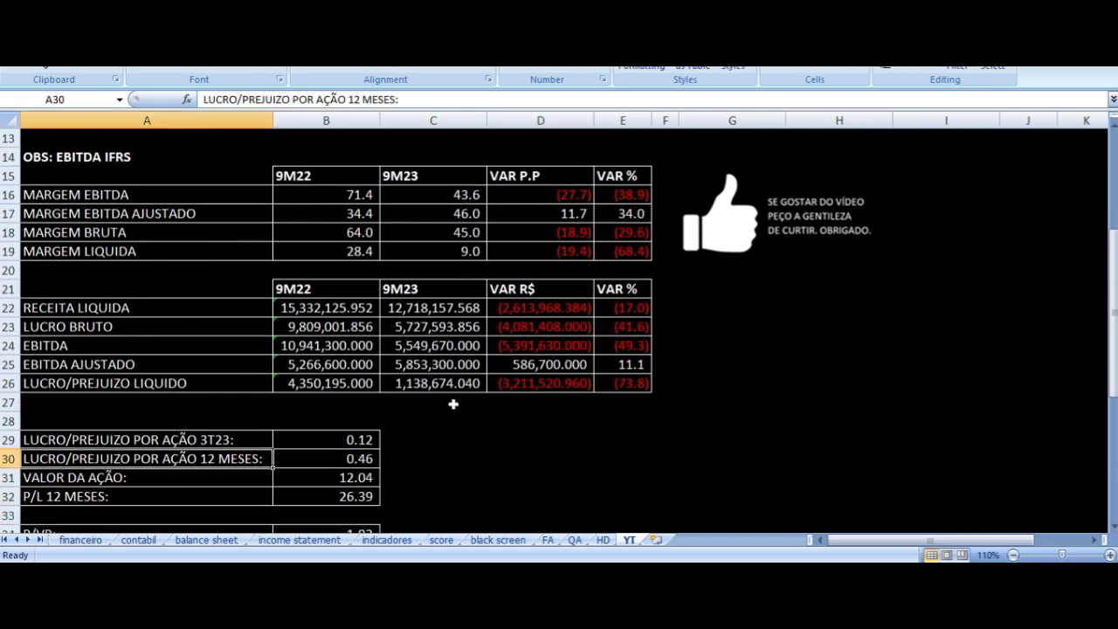
{"action": "key", "text": "Right"}
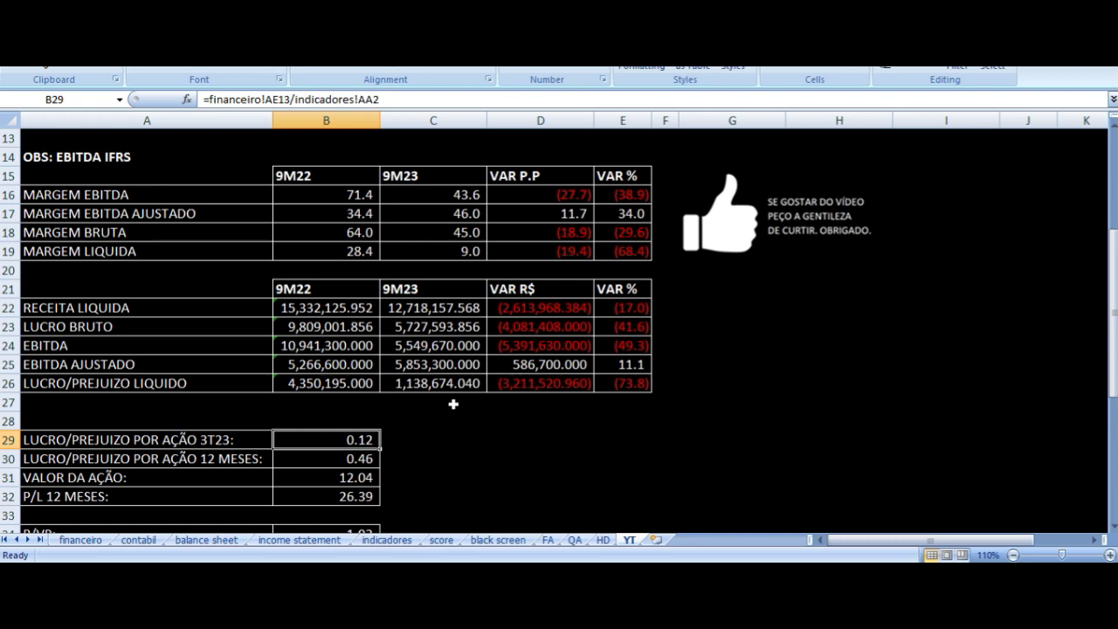
{"action": "key", "text": "Down"}
{"action": "key", "text": "Left"}
{"action": "key", "text": "Right"}
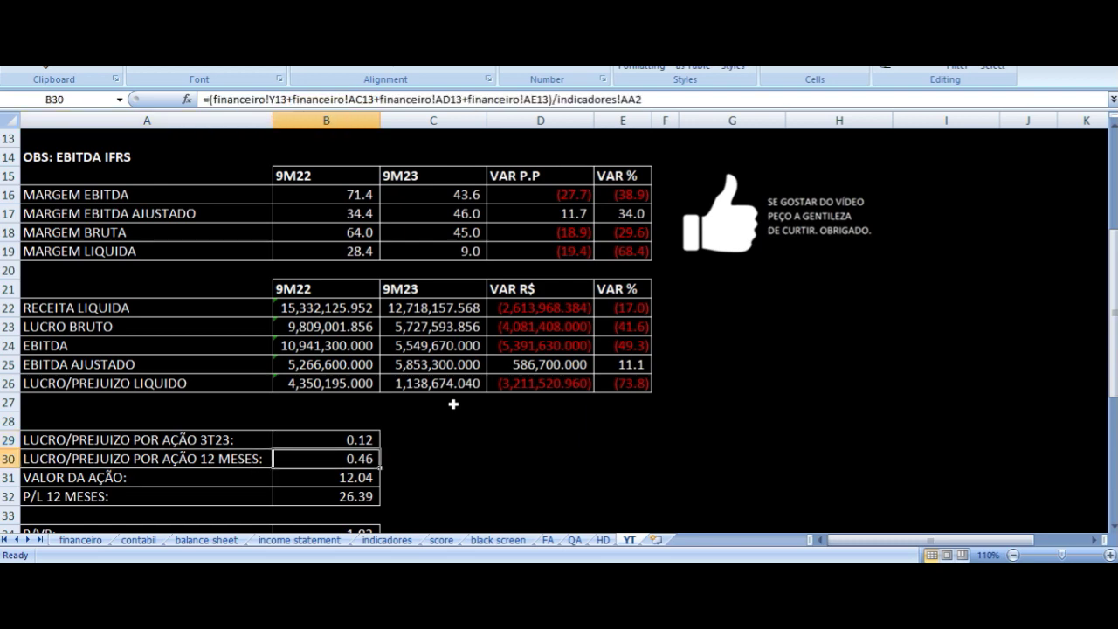
Check the share price (VALOR DA AÇÃO) and the 12-month P/L ratio
{"action": "key", "text": "Down"}
{"action": "key", "text": "Left"}
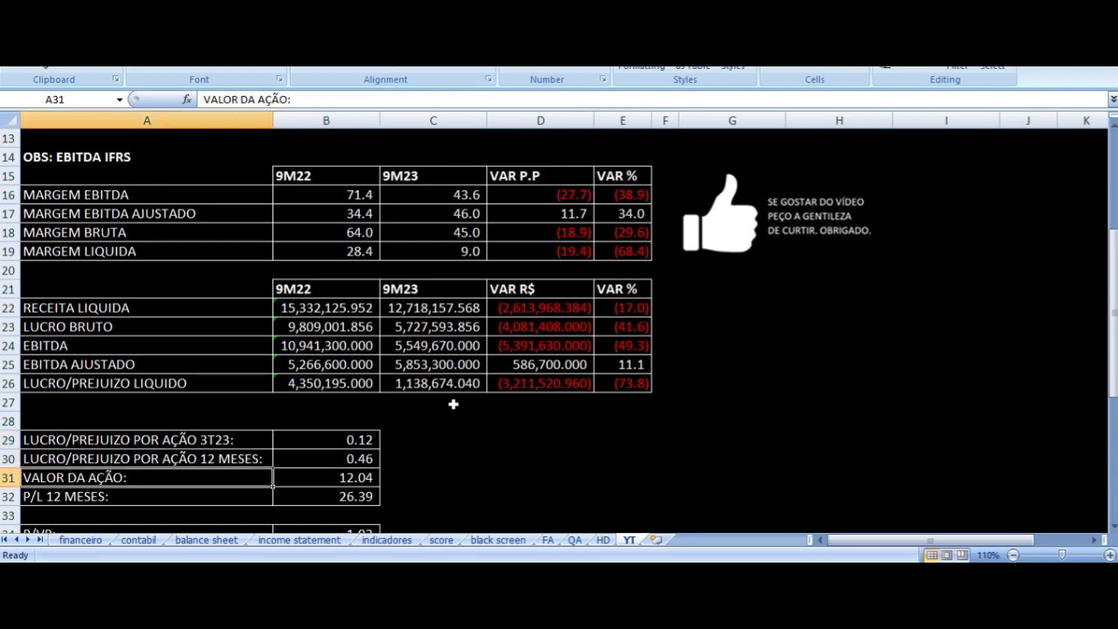
{"action": "key", "text": "Right"}
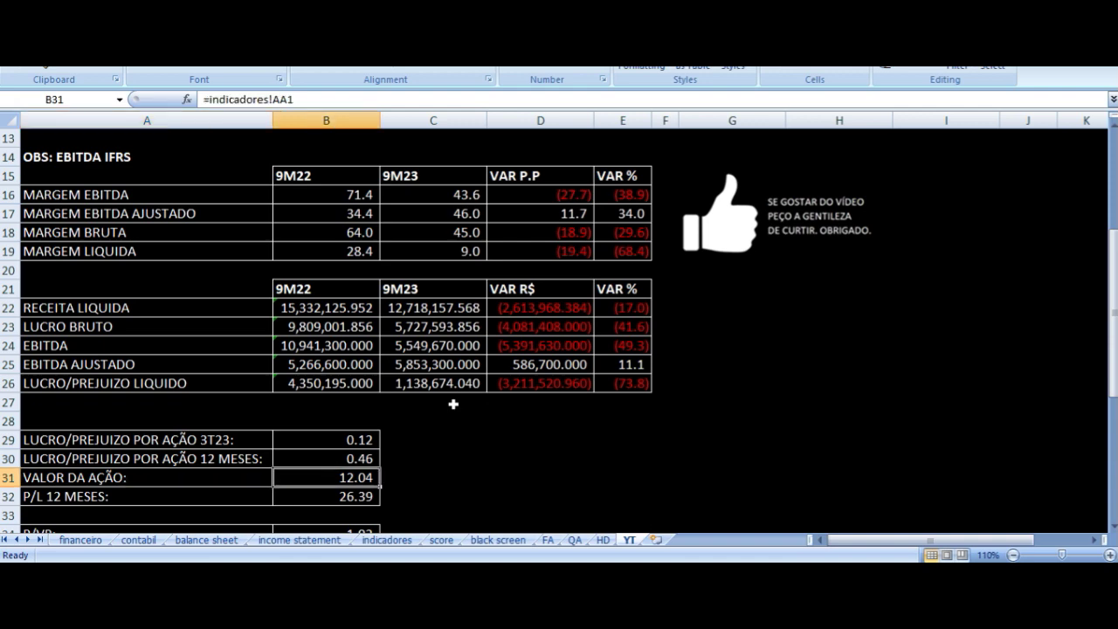
{"action": "key", "text": "Down"}
{"action": "key", "text": "Left"}
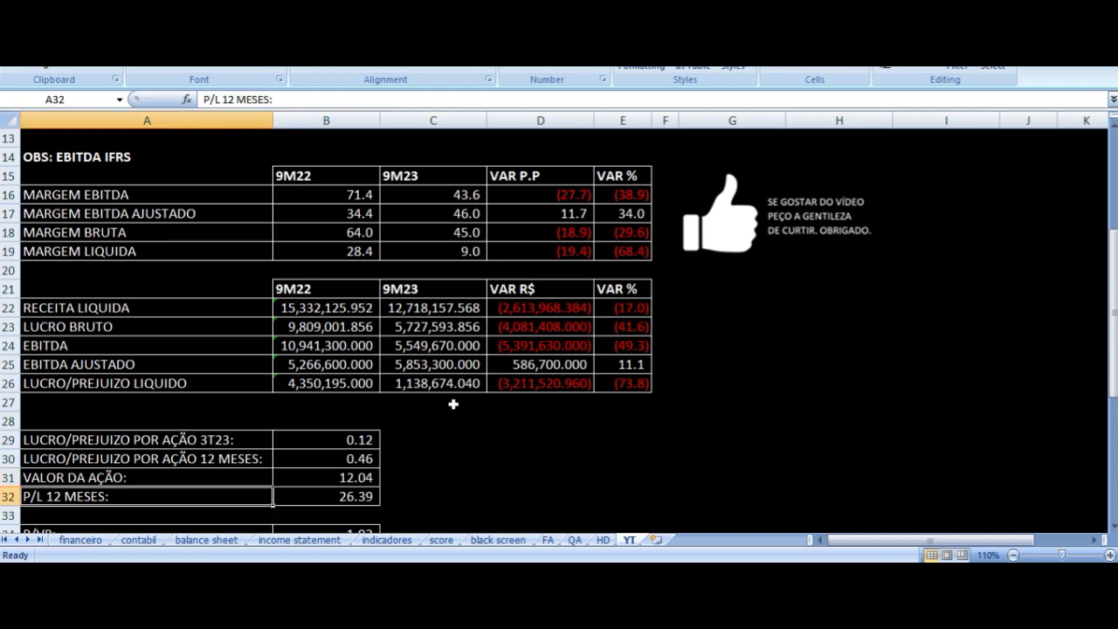
{"action": "key", "text": "Right"}
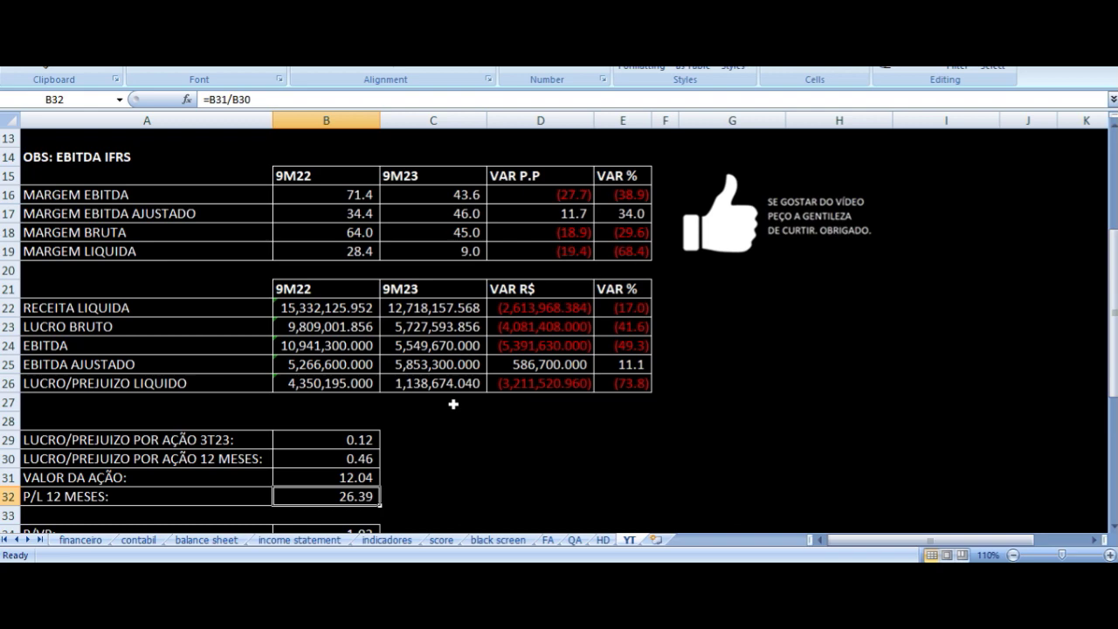
Look over the indicators below the 12-month P/L and return to that ratio
{"action": "key", "text": "Down"}
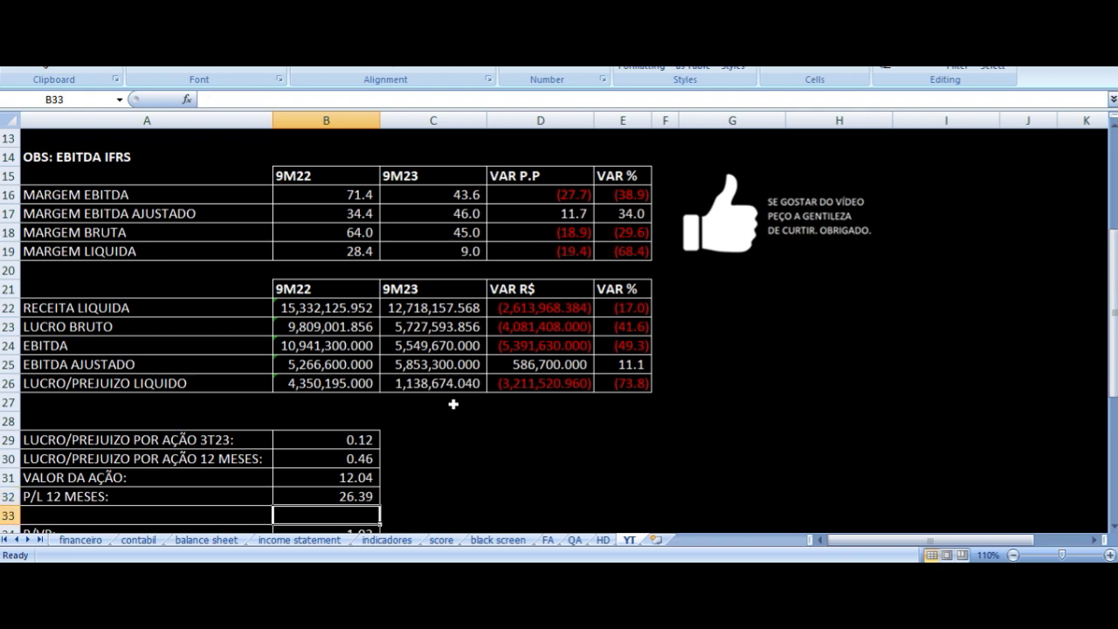
{"action": "key", "text": "Down"}
{"action": "key", "text": "Down"}
{"action": "key", "text": "Down"}
{"action": "key", "text": "Down"}
{"action": "key", "text": "Down"}
{"action": "key", "text": "Down"}
{"action": "key", "text": "Down"}
{"action": "key", "text": "Down"}
{"action": "key", "text": "Down"}
{"action": "key", "text": "Down"}
{"action": "key", "text": "Up"}
{"action": "key", "text": "Up"}
{"action": "key", "text": "Up"}
{"action": "key", "text": "Up"}
{"action": "key", "text": "Up"}
{"action": "key", "text": "Up"}
{"action": "key", "text": "Up"}
{"action": "key", "text": "Up"}
{"action": "key", "text": "Up"}
{"action": "key", "text": "Up"}
{"action": "key", "text": "Up"}
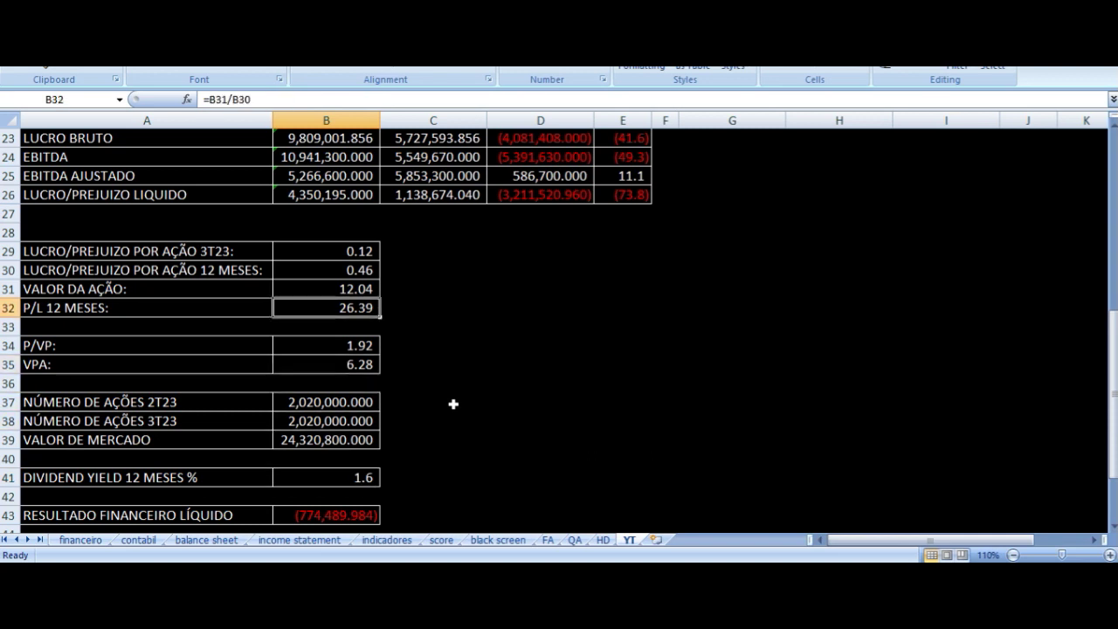
{"action": "key", "text": "Left"}
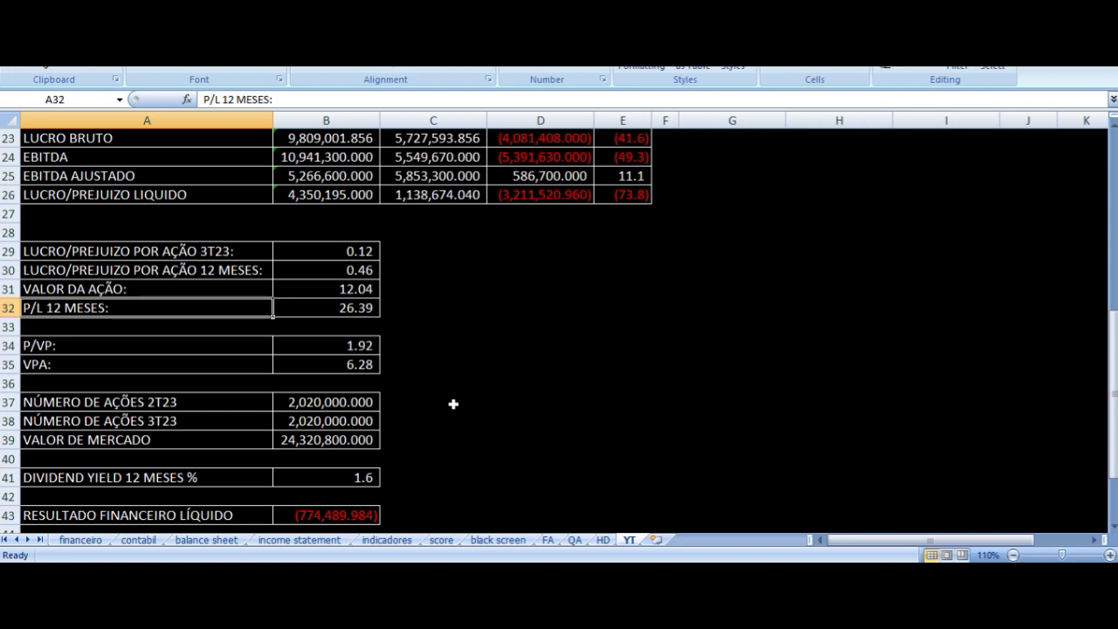
{"action": "key", "text": "Right"}
{"action": "key", "text": "Right"}
{"action": "key", "text": "Left"}
Check the price-to-book ratio (P/VP) and the book value per share (VPA)
{"action": "key", "text": "Down"}
{"action": "key", "text": "Left"}
{"action": "key", "text": "Down"}
{"action": "key", "text": "Right"}
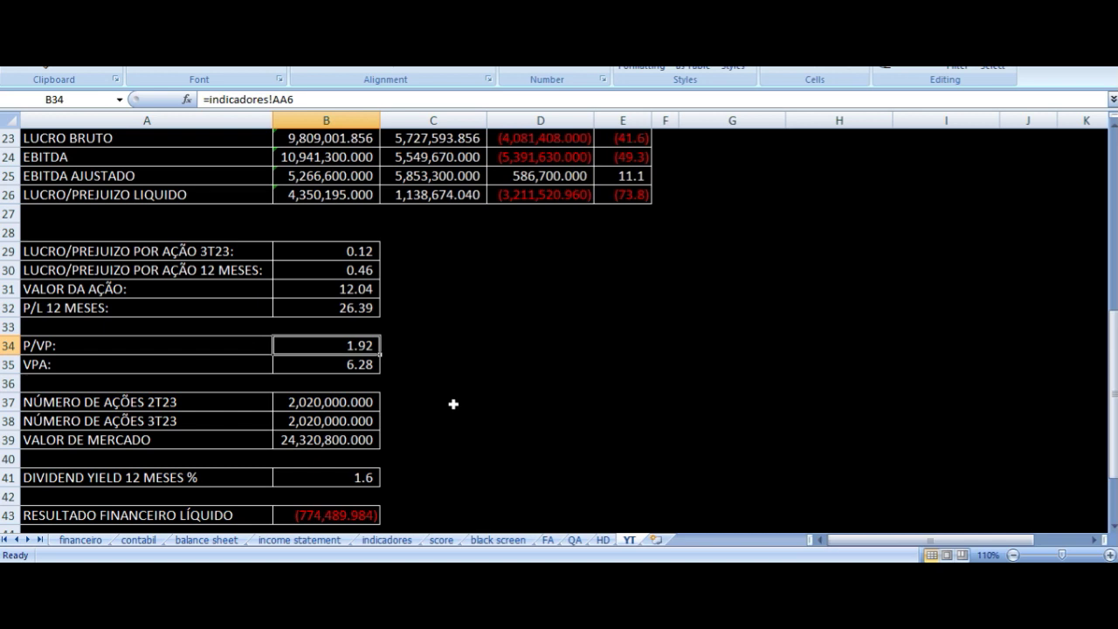
{"action": "key", "text": "Down"}
{"action": "key", "text": "Left"}
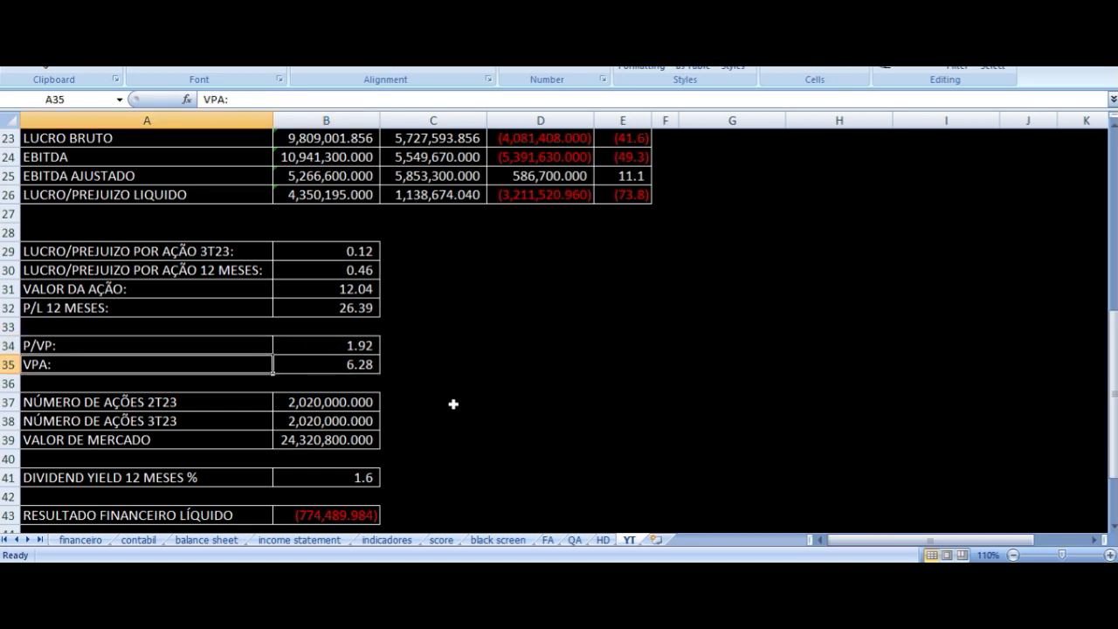
{"action": "key", "text": "Right"}
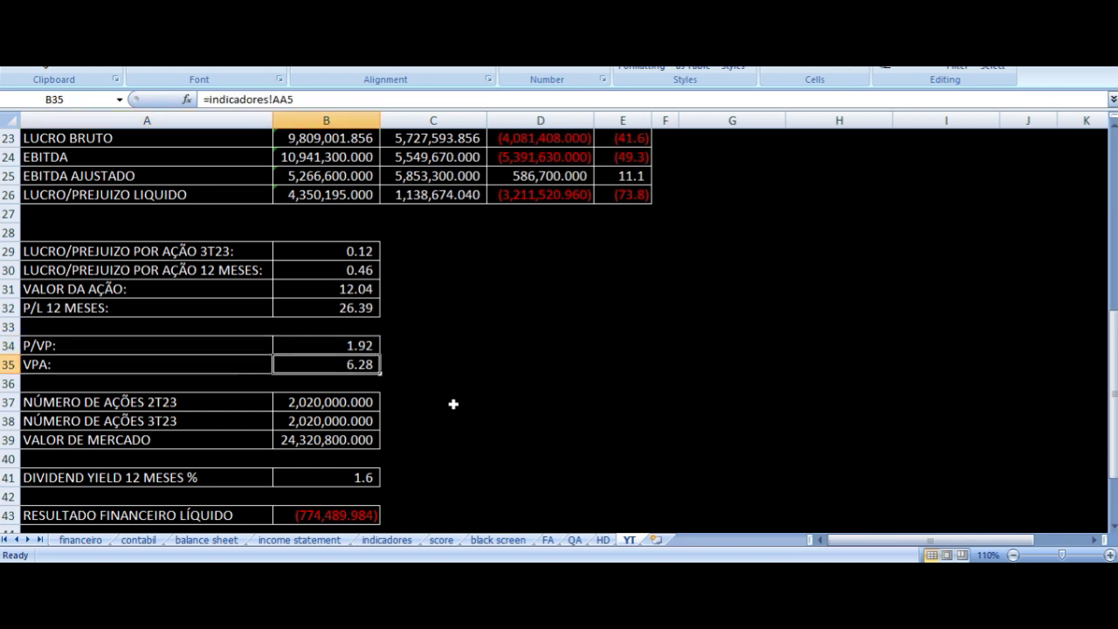
Compare the share price (VALOR DA AÇÃO) with the book value per share (VPA) and the P/VP ratio
{"action": "key", "text": "Up"}
{"action": "key", "text": "Up"}
{"action": "key", "text": "Up"}
{"action": "key", "text": "Up"}
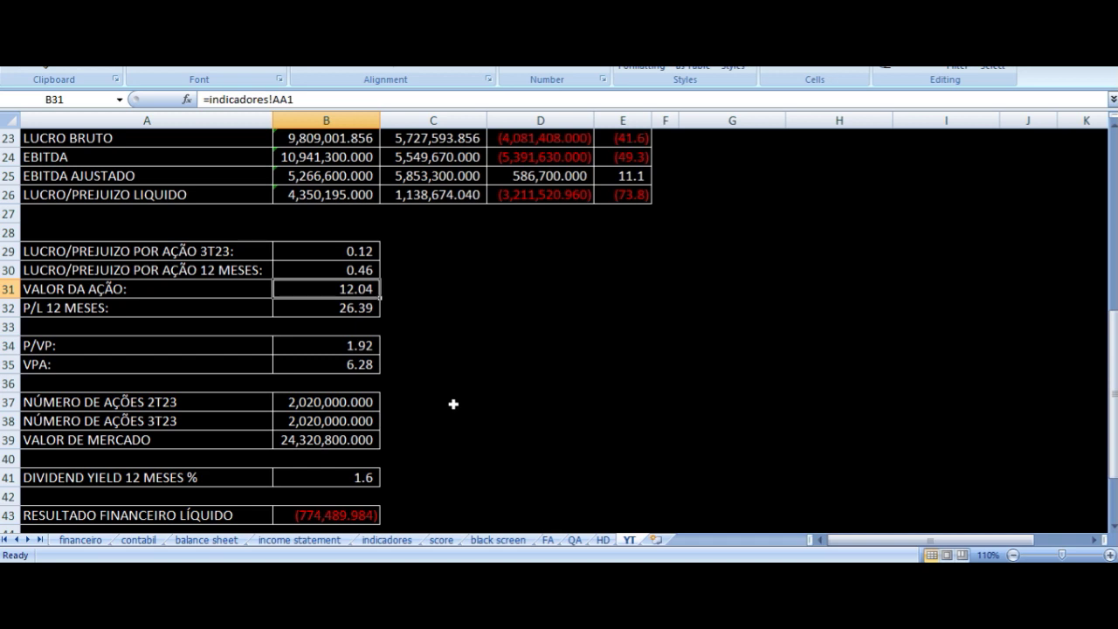
{"action": "key", "text": "Left"}
{"action": "key", "text": "Right"}
{"action": "key", "text": "Right"}
{"action": "key", "text": "Down"}
{"action": "key", "text": "Down"}
{"action": "key", "text": "Down"}
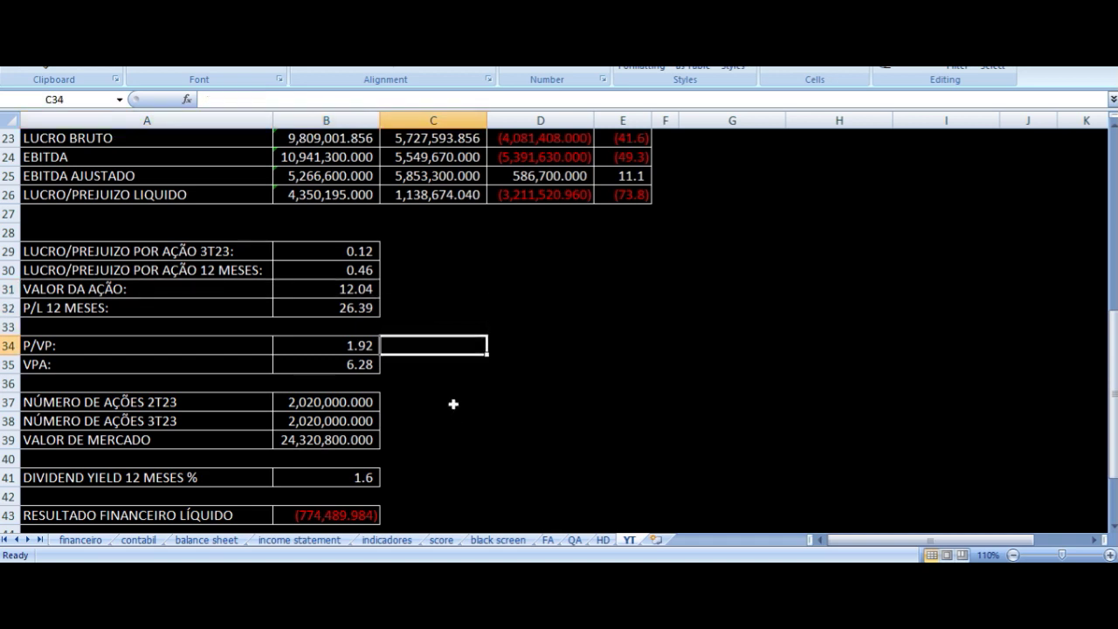
{"action": "key", "text": "Left"}
{"action": "key", "text": "Down"}
{"action": "key", "text": "Left"}
{"action": "key", "text": "Right"}
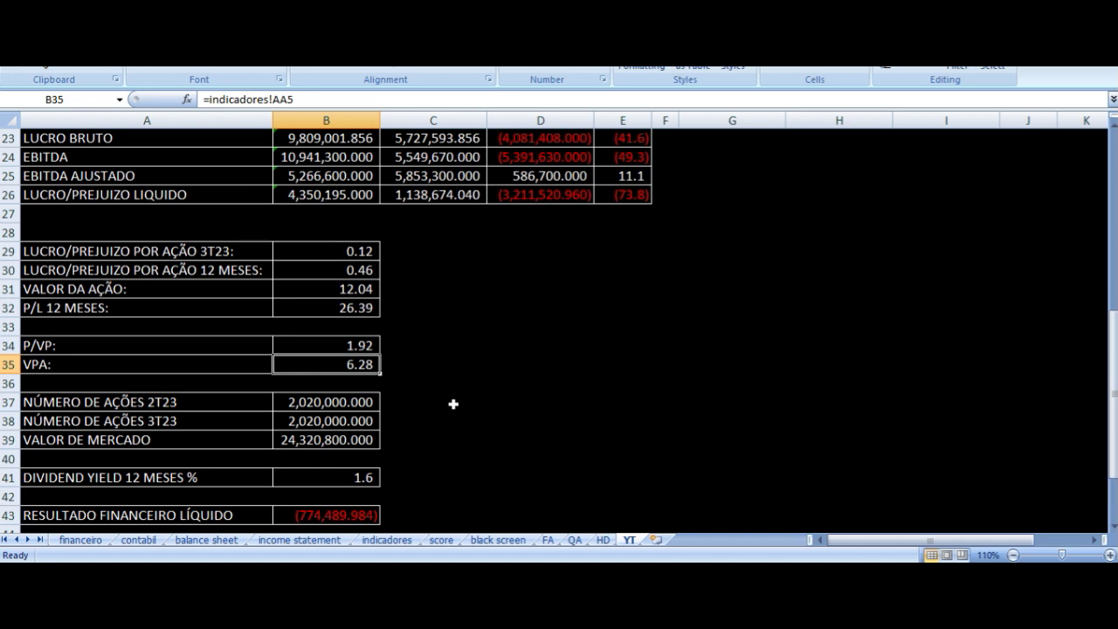
{"action": "key", "text": "Left"}
{"action": "key", "text": "Right"}
{"action": "key", "text": "Up"}
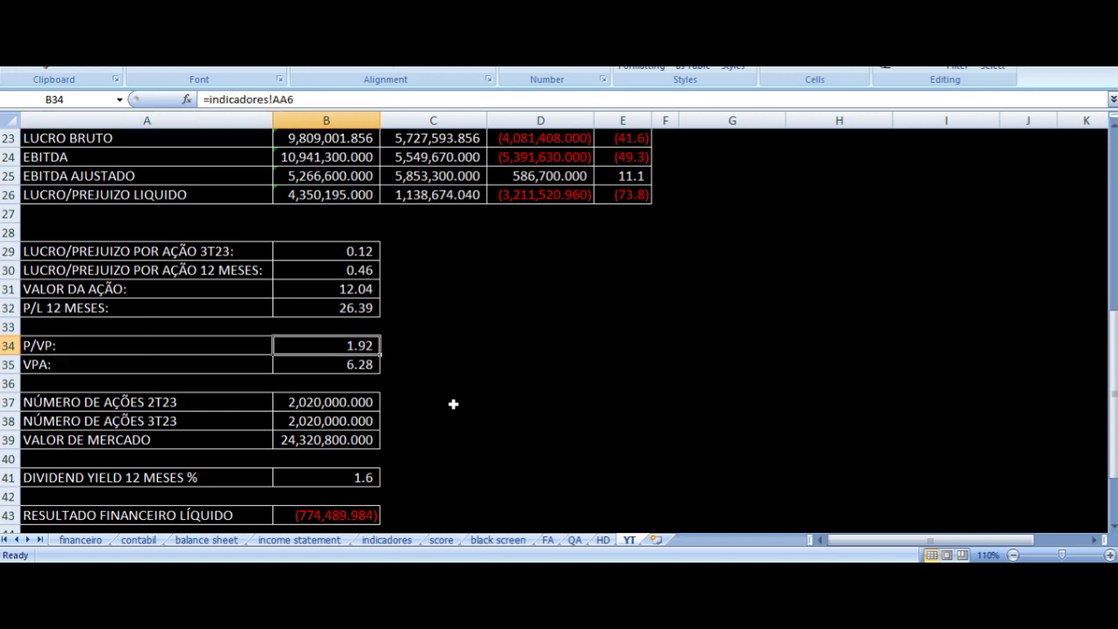
{"action": "key", "text": "Down"}
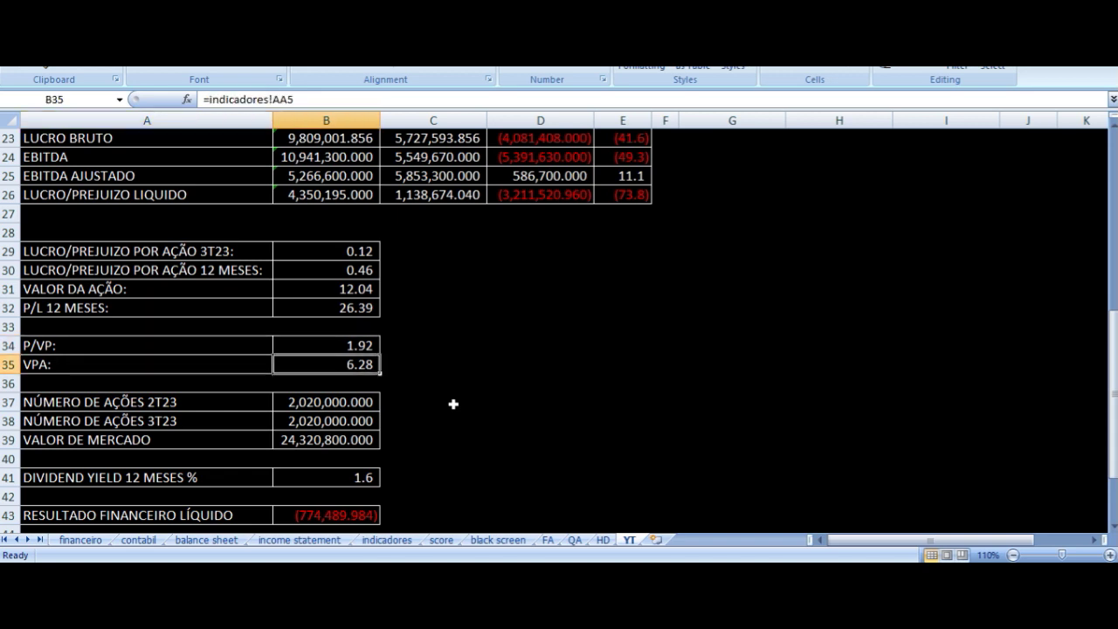
Compare the number of shares (NÚMERO DE AÇÕES) in 2T23 and 3T23
{"action": "key", "text": "Down"}
{"action": "key", "text": "Down"}
{"action": "key", "text": "Down"}
{"action": "key", "text": "Left"}
{"action": "key", "text": "Up"}
{"action": "key", "text": "Down"}
{"action": "key", "text": "Right"}
{"action": "key", "text": "Up"}
{"action": "key", "text": "Left"}
{"action": "key", "text": "Down"}
Check the market value (VALOR DE MERCADO) and the 12-month dividend yield
{"action": "key", "text": "Down"}
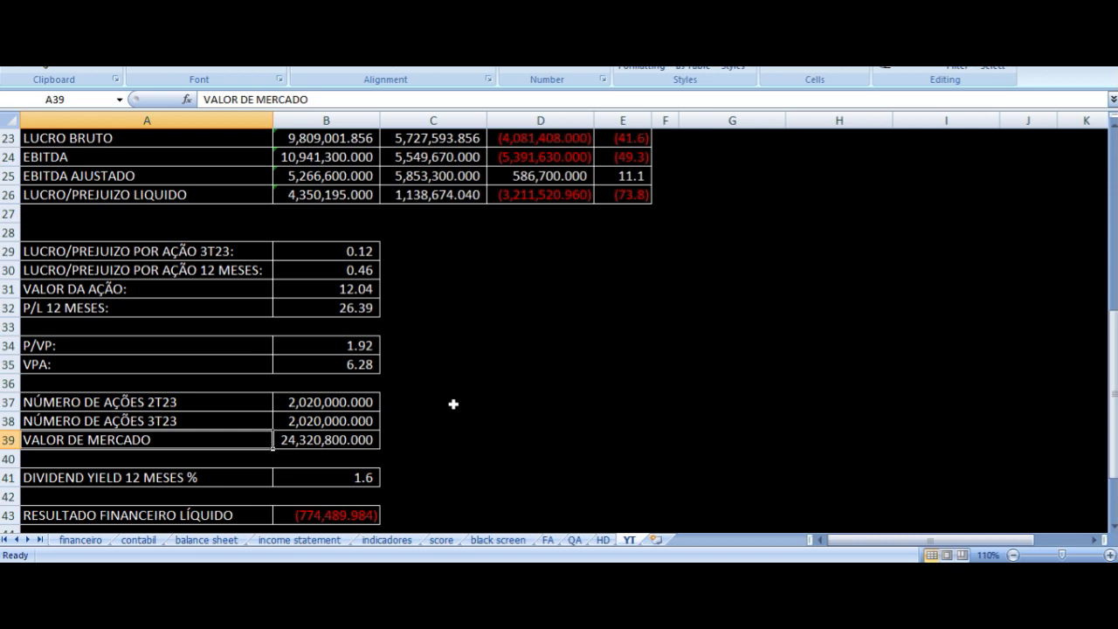
{"action": "key", "text": "Right"}
{"action": "key", "text": "Down"}
{"action": "key", "text": "Down"}
{"action": "key", "text": "Left"}
{"action": "key", "text": "Right"}
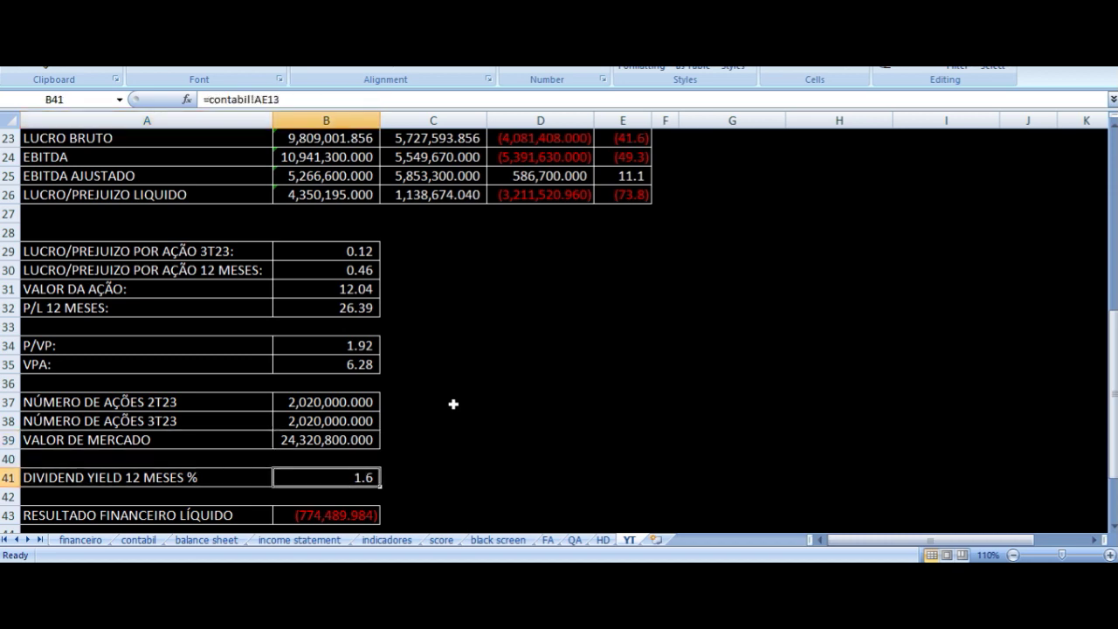
Read the net financial result (RESULTADO FINANCEIRO LÍQUIDO)
{"action": "key", "text": "Down"}
{"action": "key", "text": "Down"}
{"action": "key", "text": "Down"}
{"action": "key", "text": "Down"}
{"action": "key", "text": "Down"}
{"action": "key", "text": "Down"}
{"action": "key", "text": "Down"}
{"action": "key", "text": "Down"}
{"action": "key", "text": "Down"}
{"action": "key", "text": "Up"}
{"action": "key", "text": "Up"}
{"action": "key", "text": "Up"}
{"action": "key", "text": "Up"}
{"action": "key", "text": "Up"}
{"action": "key", "text": "Up"}
{"action": "key", "text": "Up"}
{"action": "key", "text": "Left"}
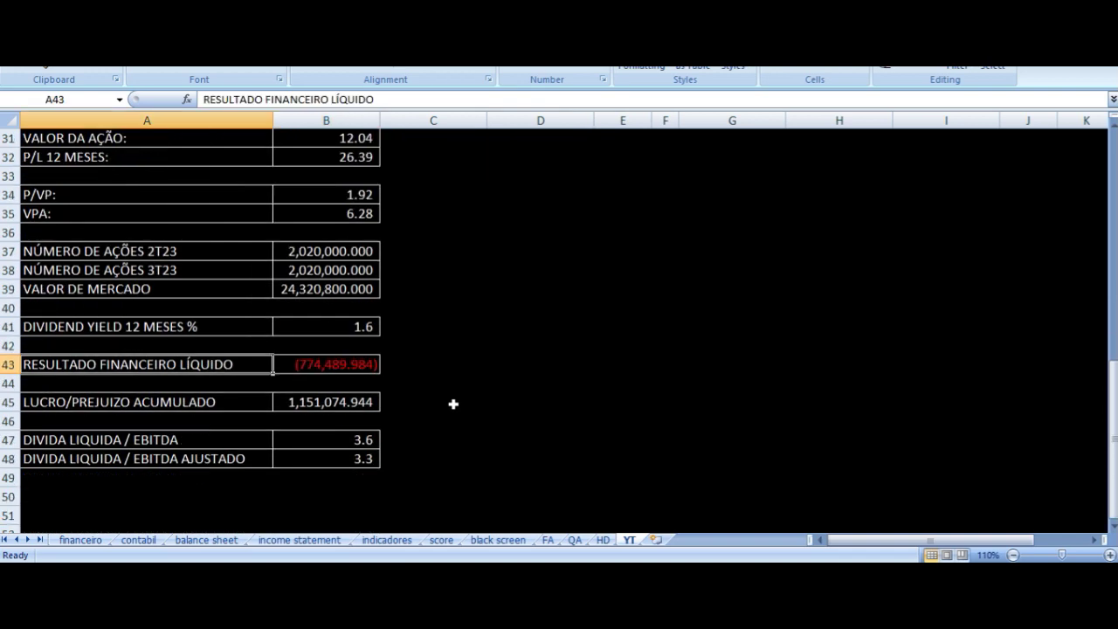
{"action": "key", "text": "Right"}
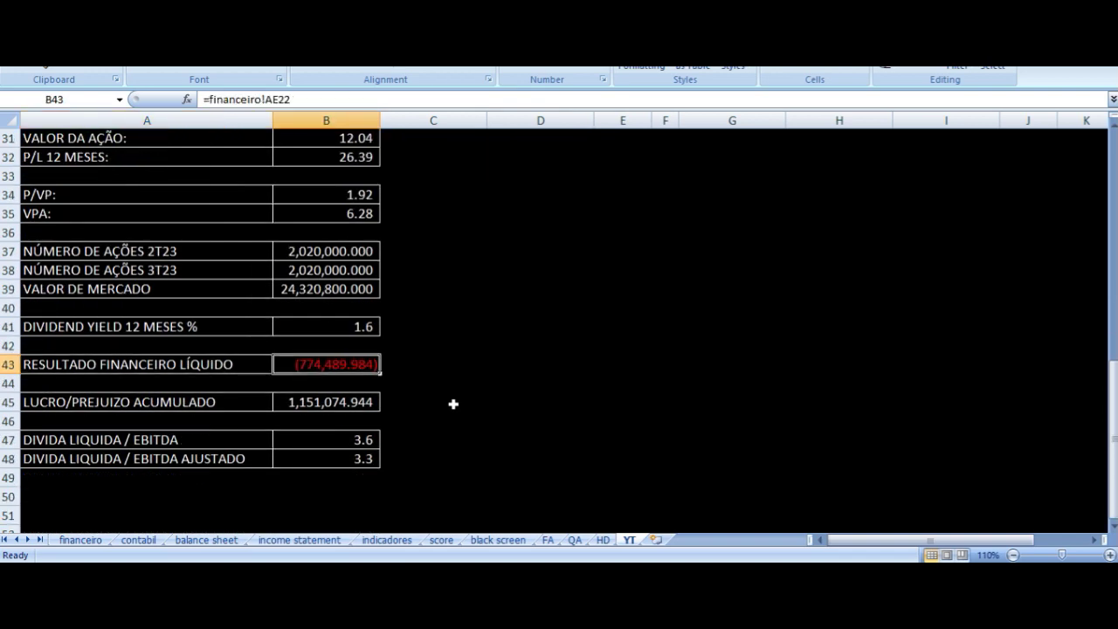
Read the accumulated profit or loss (LUCRO/PREJUIZO ACUMULADO)
{"action": "key", "text": "Left"}
{"action": "key", "text": "Down"}
{"action": "key", "text": "Down"}
{"action": "key", "text": "Right"}
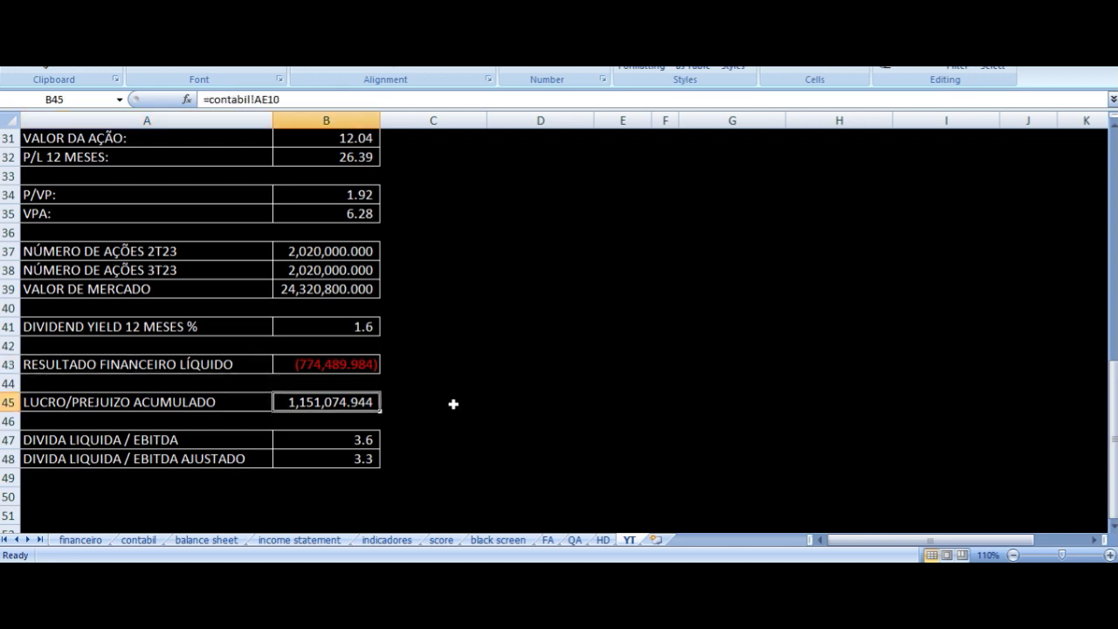
{"action": "key", "text": "Left"}
{"action": "key", "text": "Right"}
{"action": "key", "text": "Right"}
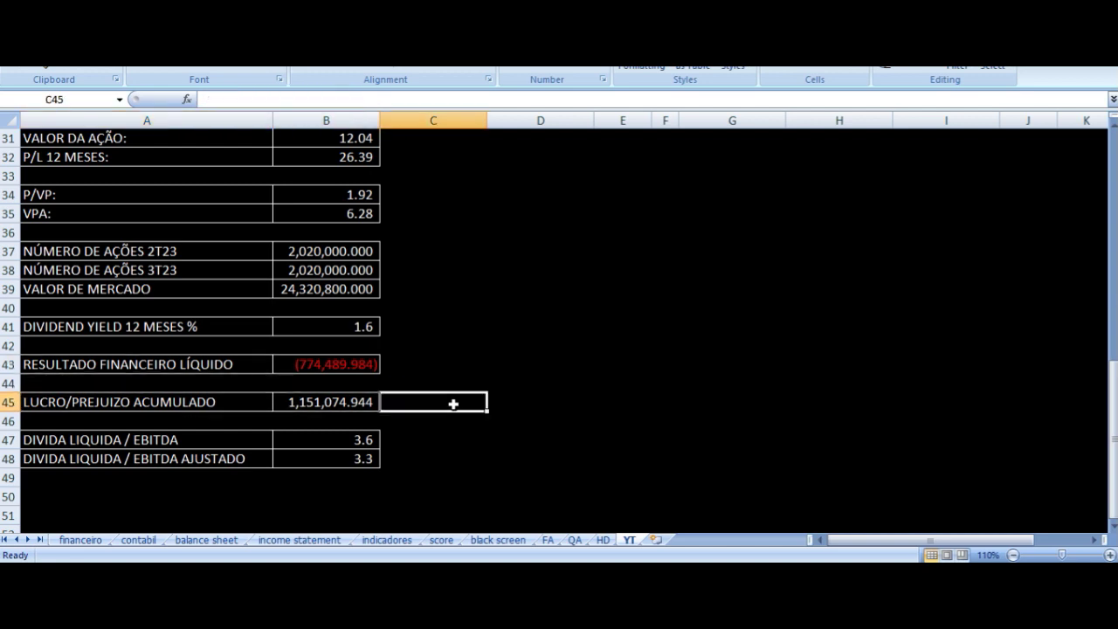
{"action": "key", "text": "Left"}
{"action": "key", "text": "Left"}
{"action": "key", "text": "Right"}
{"action": "key", "text": "Left"}
Compare net debt to EBITDA (DIVIDA LIQUIDA / EBITDA) with net debt to adjusted EBITDA, and return to the quarterly comparison tables
{"action": "key", "text": "Down"}
{"action": "key", "text": "Down"}
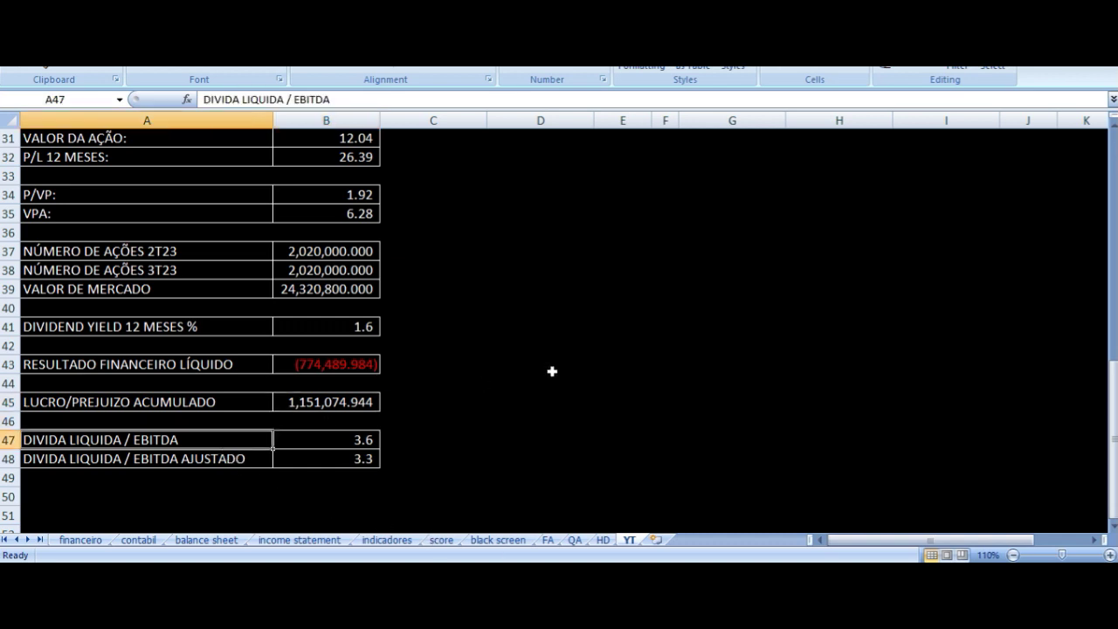
{"action": "key", "text": "Right"}
{"action": "key", "text": "Left"}
{"action": "key", "text": "Right"}
{"action": "key", "text": "Left"}
{"action": "key", "text": "Right"}
{"action": "key", "text": "Left"}
{"action": "key", "text": "Right"}
{"action": "key", "text": "Down"}
{"action": "key", "text": "Left"}
{"action": "key", "text": "Right"}
{"action": "key", "text": "Left"}
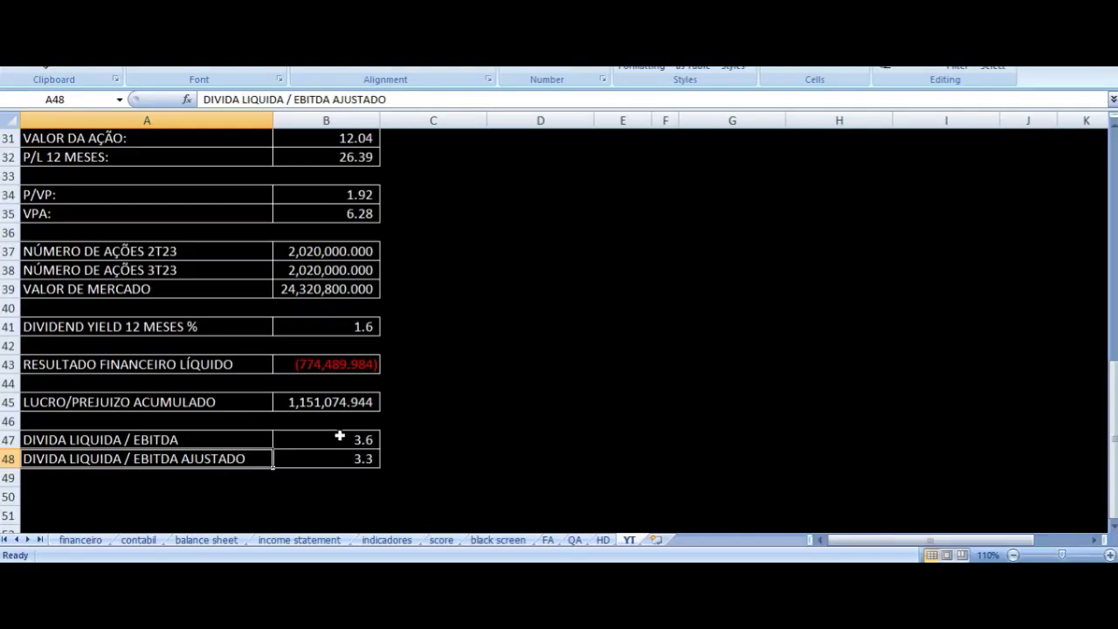
{"action": "left_click", "coordinate": [341, 438]}
{"action": "left_click", "coordinate": [364, 460]}
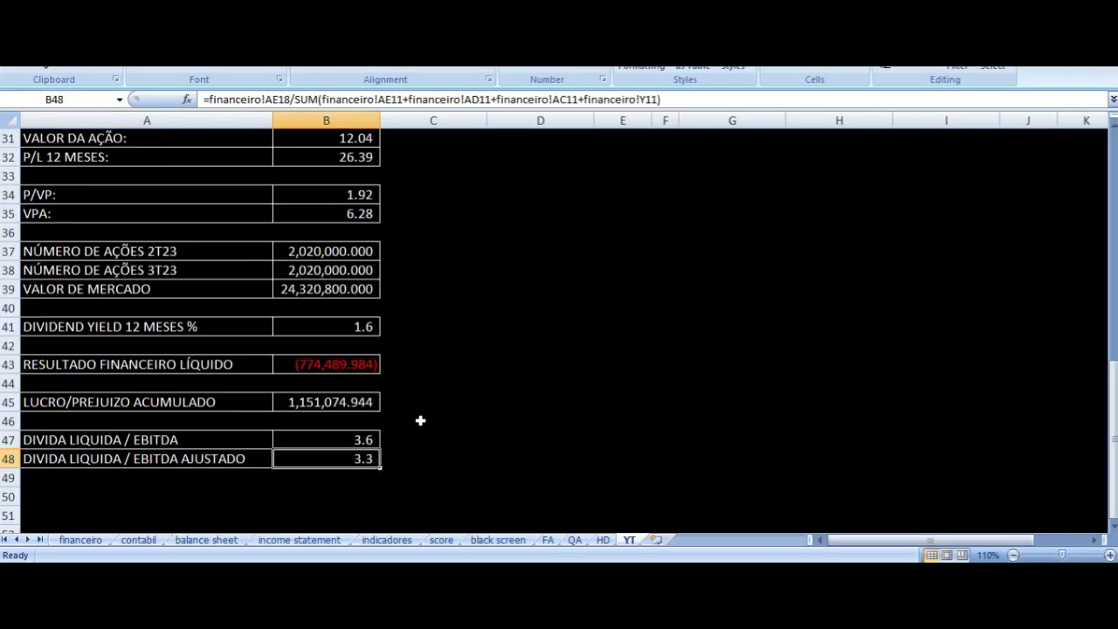
{"action": "scroll", "coordinate": [414, 426], "scroll_direction": "up", "scroll_amount": 10}
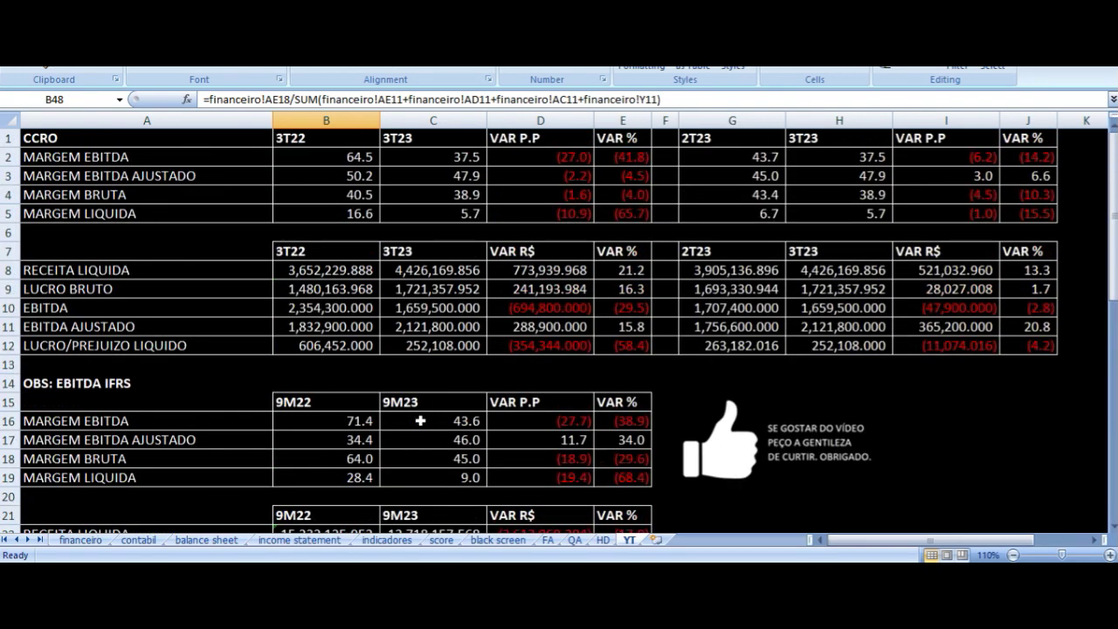